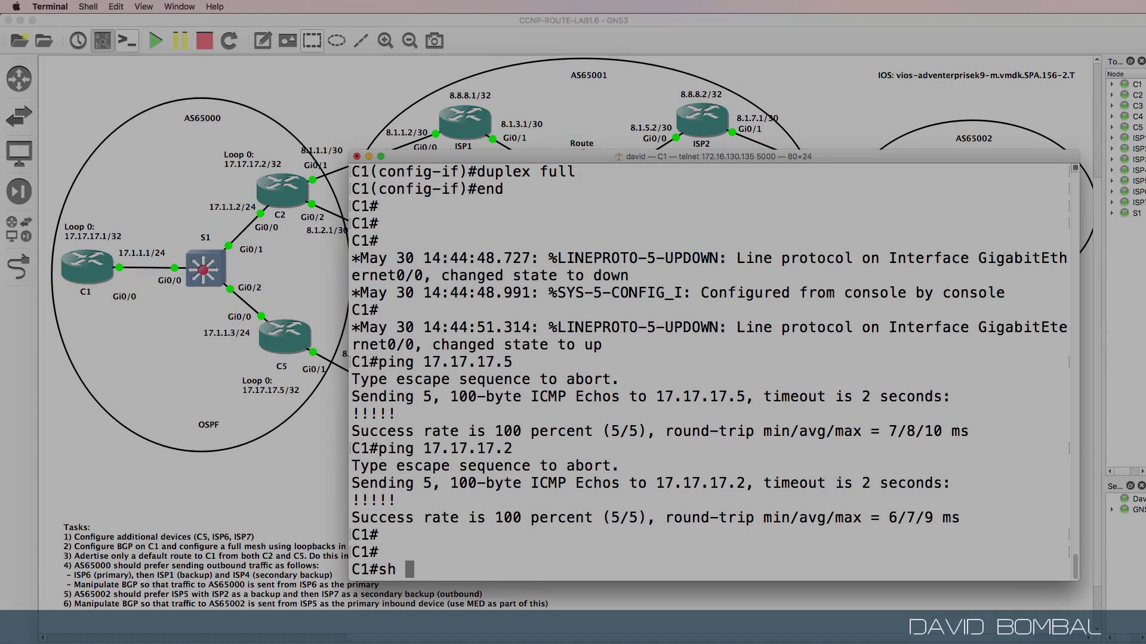
Step: Show the full IP routing protocol information on C1
text(sh ip prot)
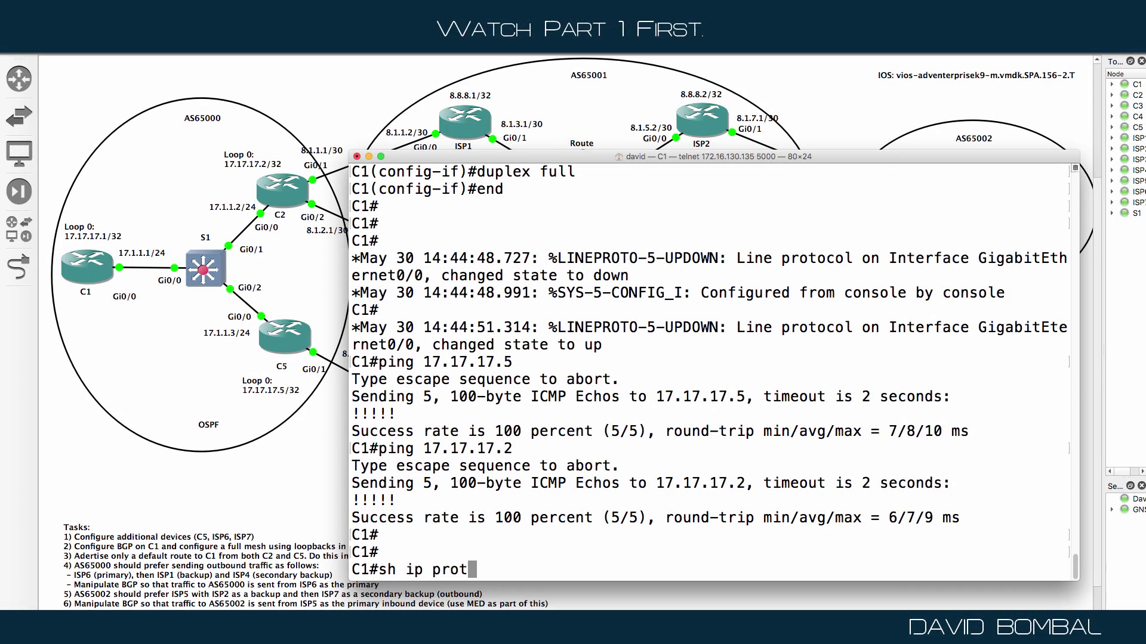
key(Tab)
key(Return)
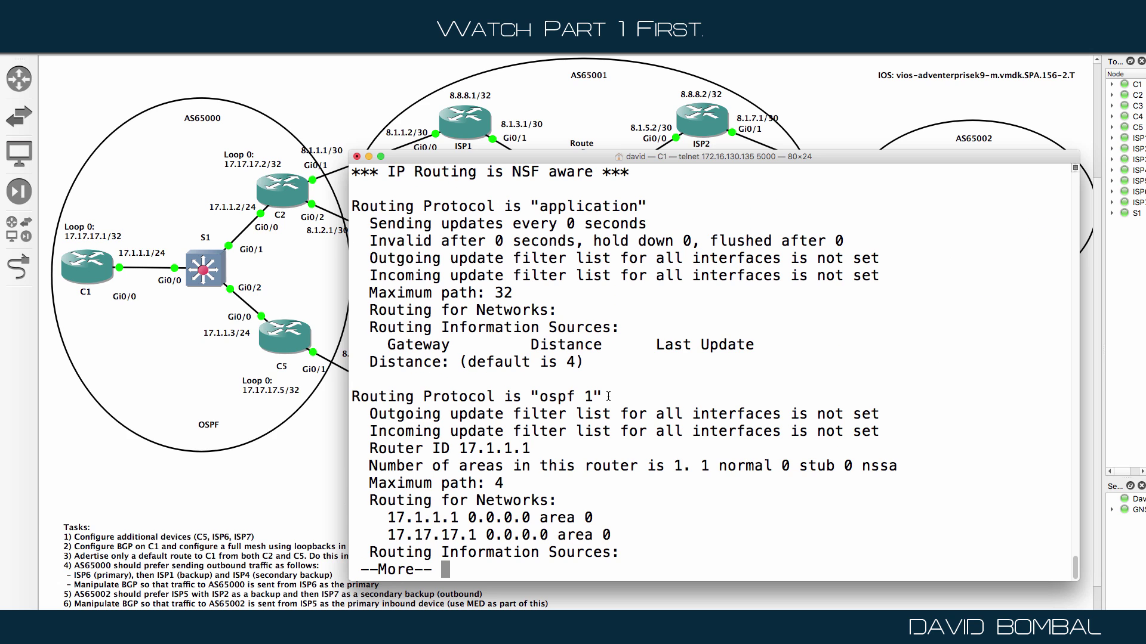
key(space)
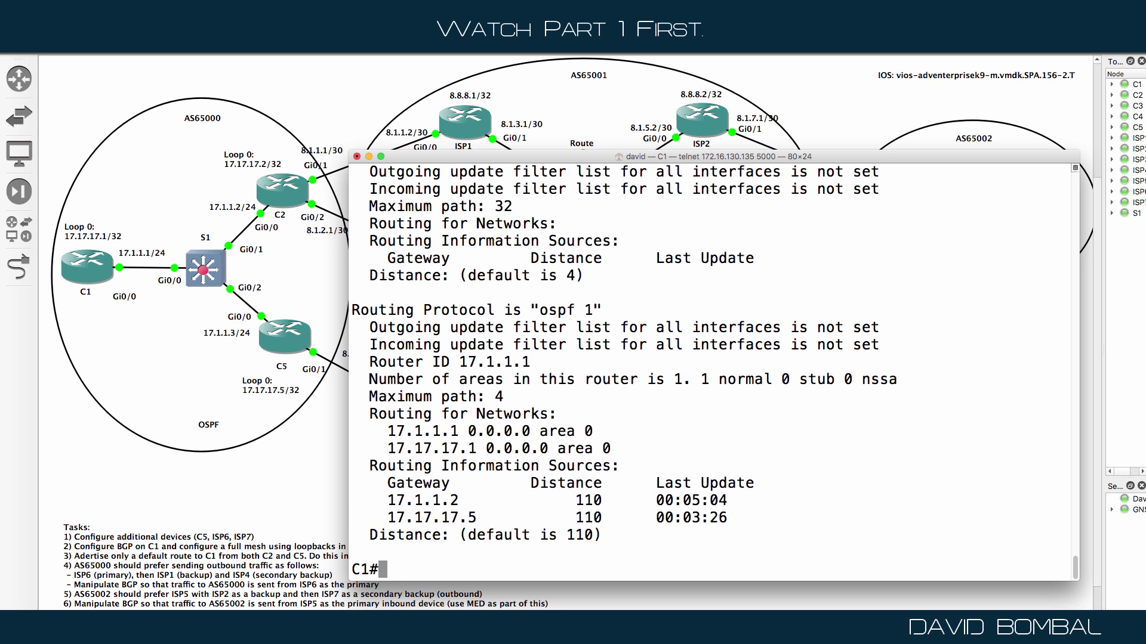
Step: Enter BGP configuration for AS 65000 on C1 and add neighbor 17.17.17.2 with remote-as 65000
text(conf t)
key(Return)
text(router )
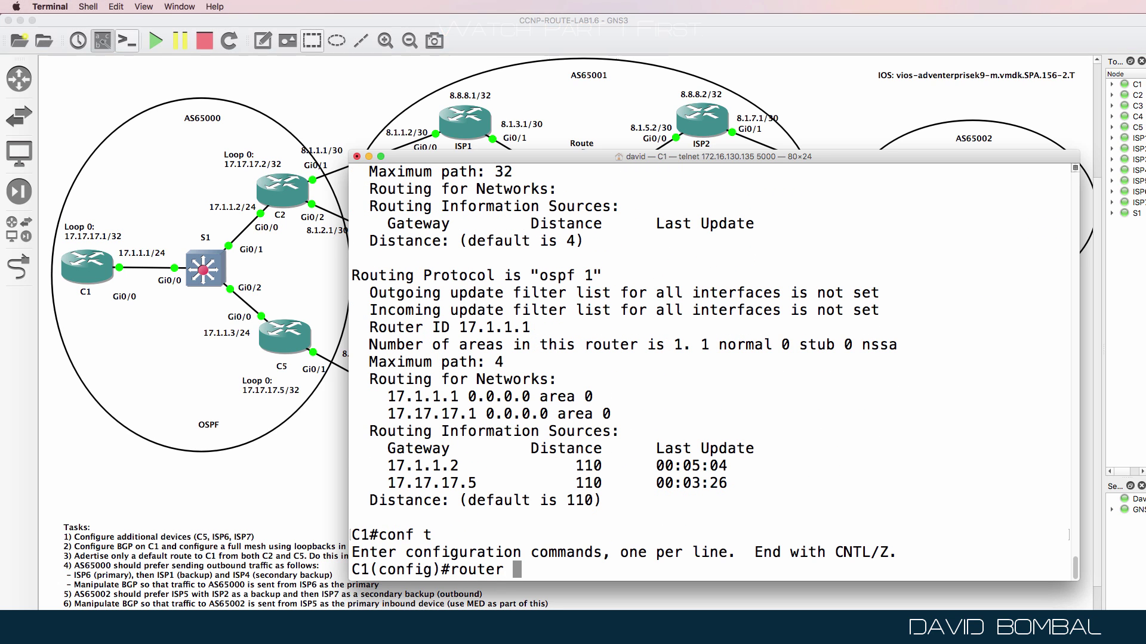
text(bgp 65000)
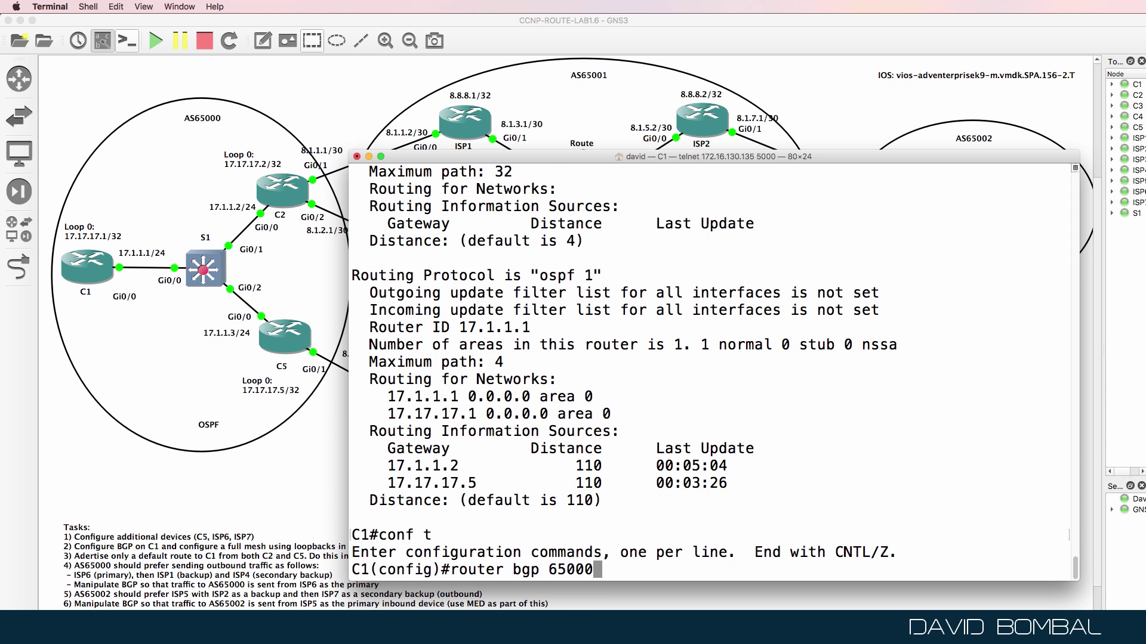
key(Return)
text(nei)
key(Tab)
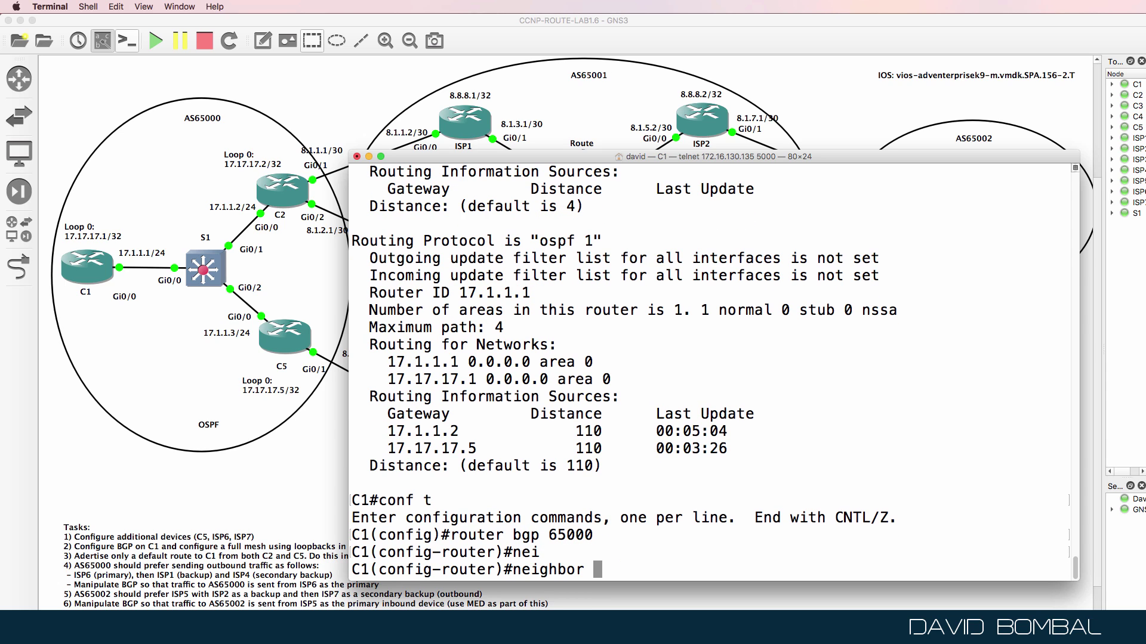
text(17.17.17.2 remot)
key(Tab)
text(65000)
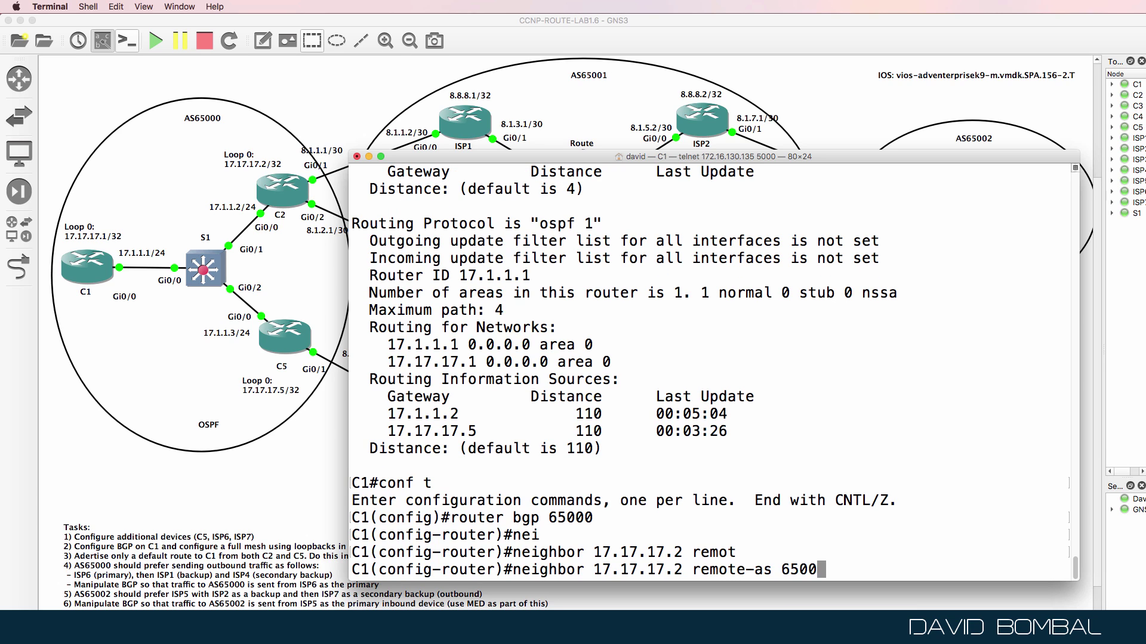
key(Return)
Step: Add BGP neighbor 17.17.17.5 with remote-as 65000 on C1
key(Up)
key(Left)
key(Left)
key(Left)
key(Left)
key(Left)
key(Left)
key(Left)
key(Left)
key(Left)
key(Left)
key(Left)
key(Left)
key(Left)
key(Left)
key(Left)
key(Left)
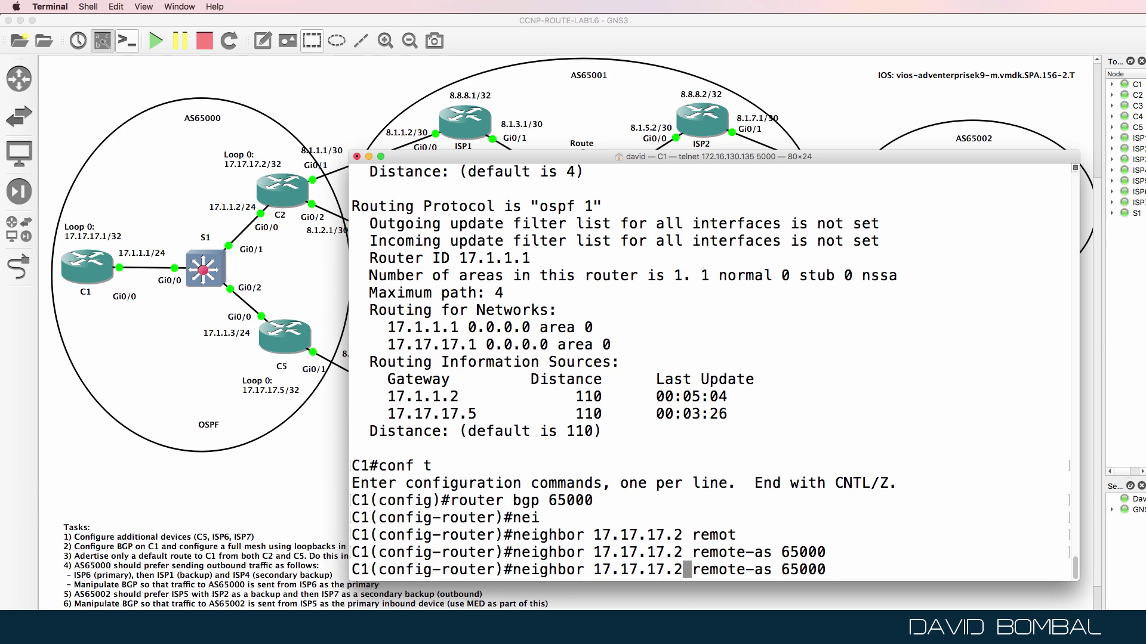
key(Return)
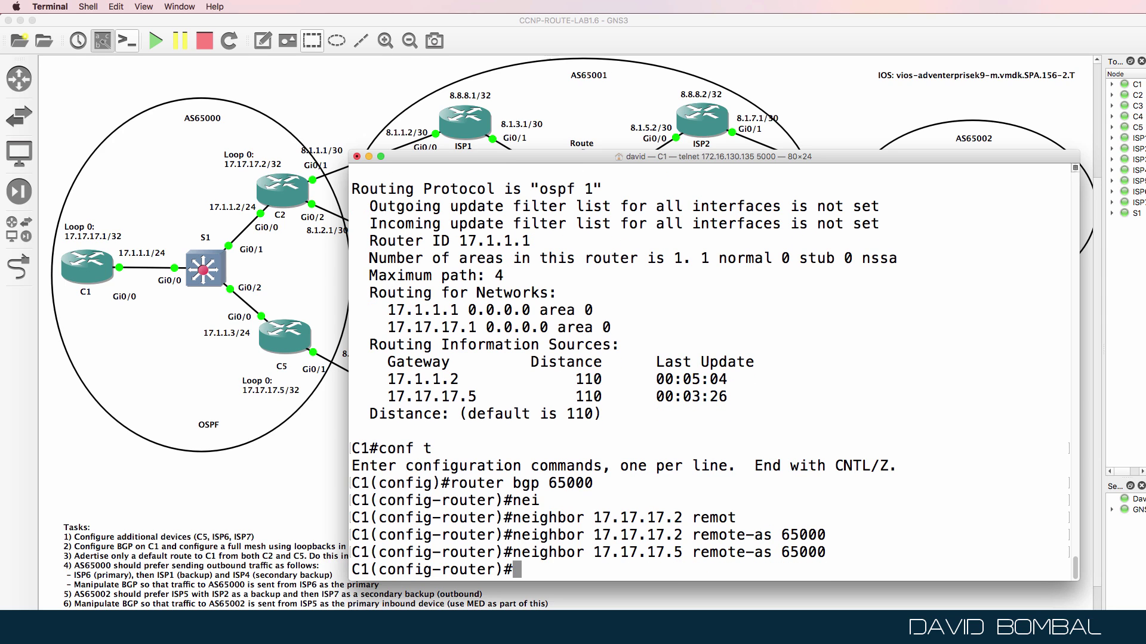
Step: Set the update source for C1's BGP neighbor 17.17.17.2 to loopback 0, checking the available interface types
text(nei)
key(Tab)
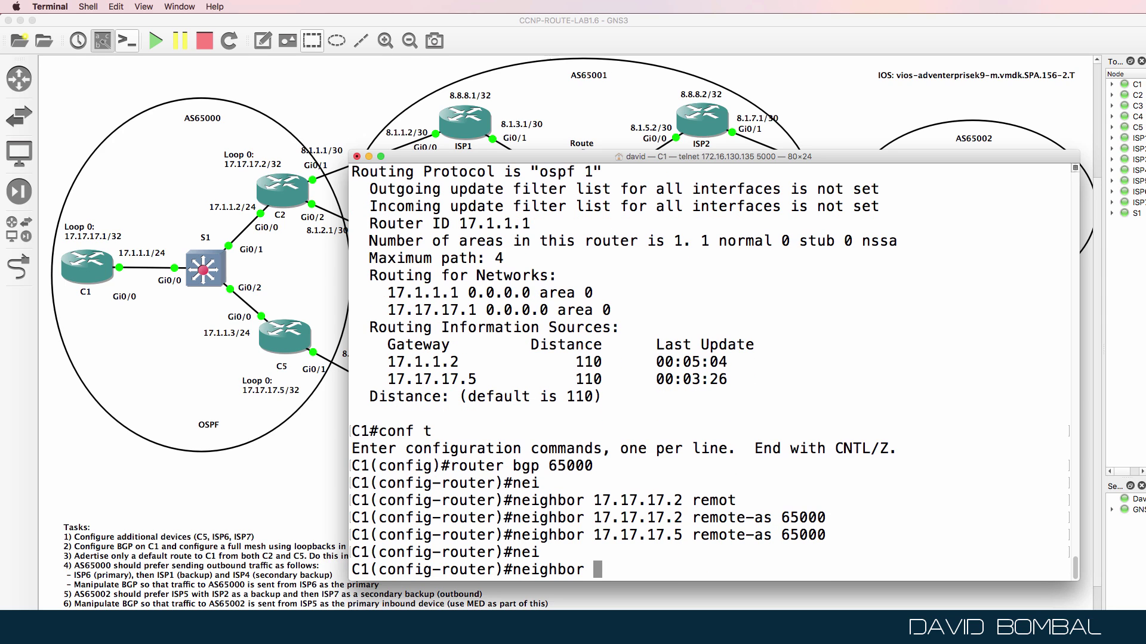
text(17.17.17.2 up)
key(Tab)
text(in)
key(Tab)
key(BackSpace)
key(BackSpace)
text(lo)
key(Tab)
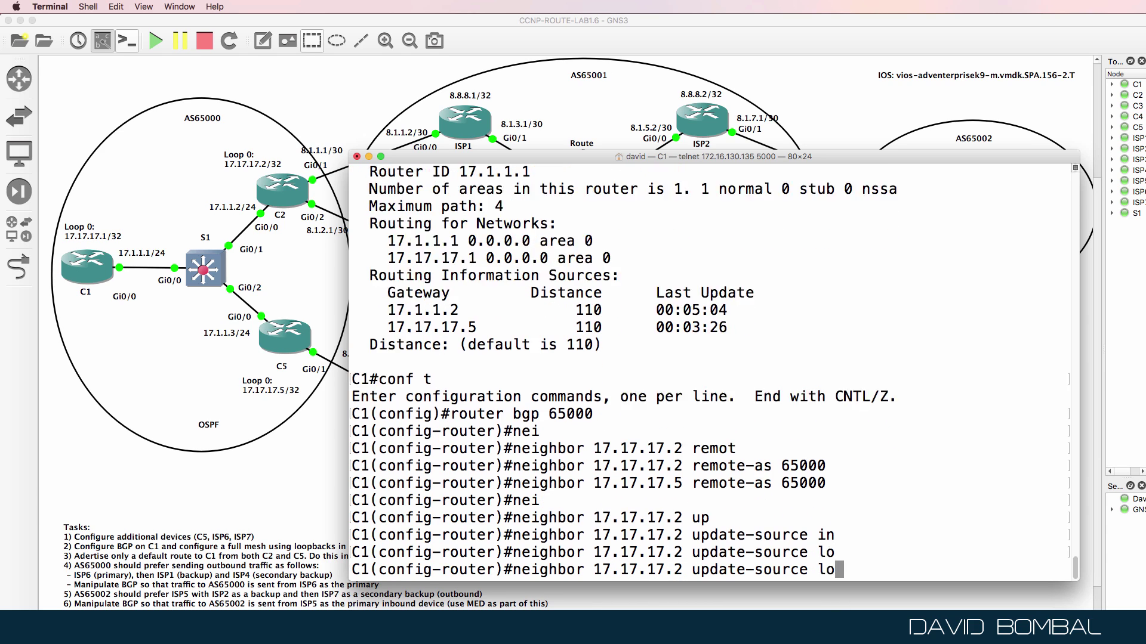
key(BackSpace)
key(BackSpace)
text(?)
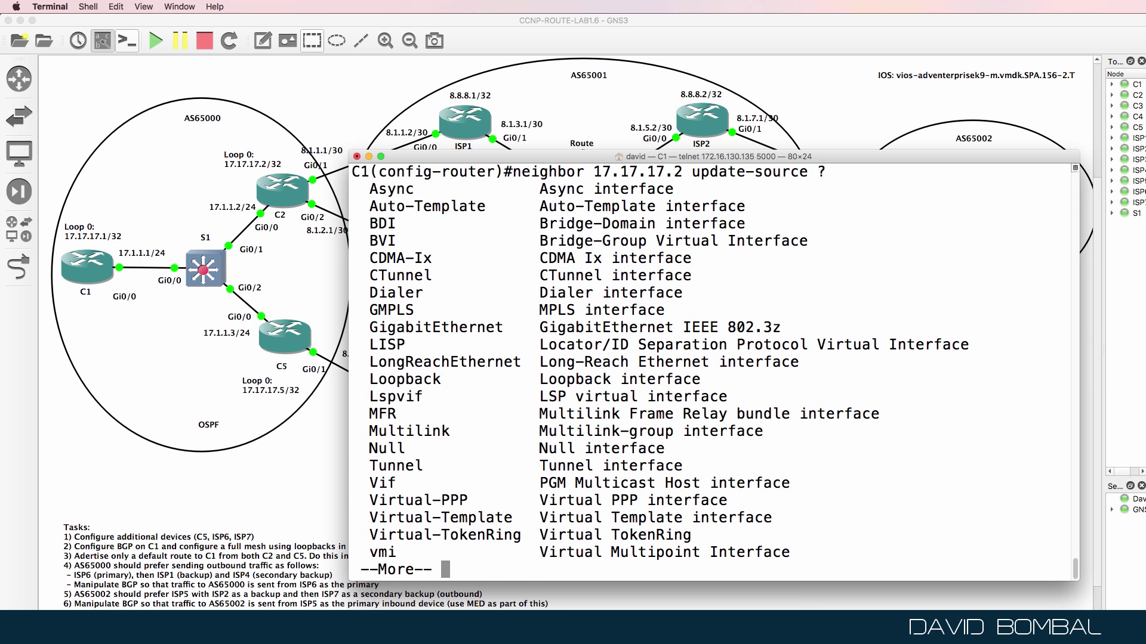
key(space)
text(loopback 0)
key(Tab)
text(0)
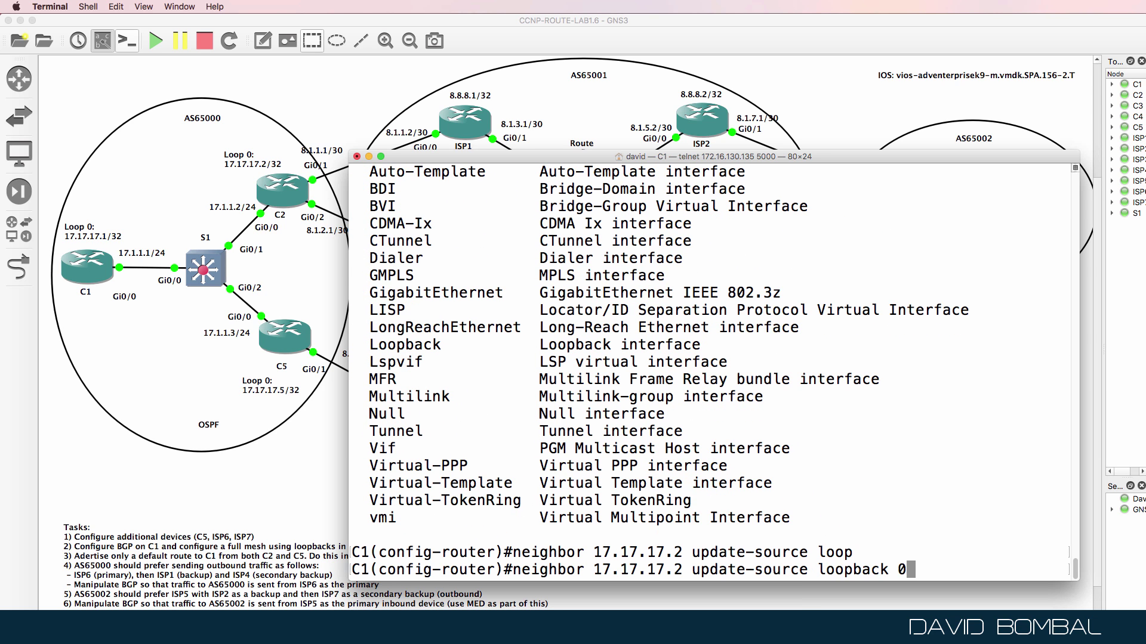
key(Return)
Step: Set the update source for C1's BGP neighbor 17.17.17.5 to loopback 0 and exit configuration mode
key(Up)
key(Left)
key(Left)
key(Left)
key(Left)
key(Left)
key(Left)
key(Left)
key(Left)
key(Left)
key(Left)
key(Left)
key(Left)
key(Left)
key(Left)
key(Left)
key(Left)
key(Left)
key(Left)
key(Left)
key(Left)
key(Left)
key(Left)
key(Left)
key(Left)
key(Left)
key(BackSpace)
text(5)
key(Return)
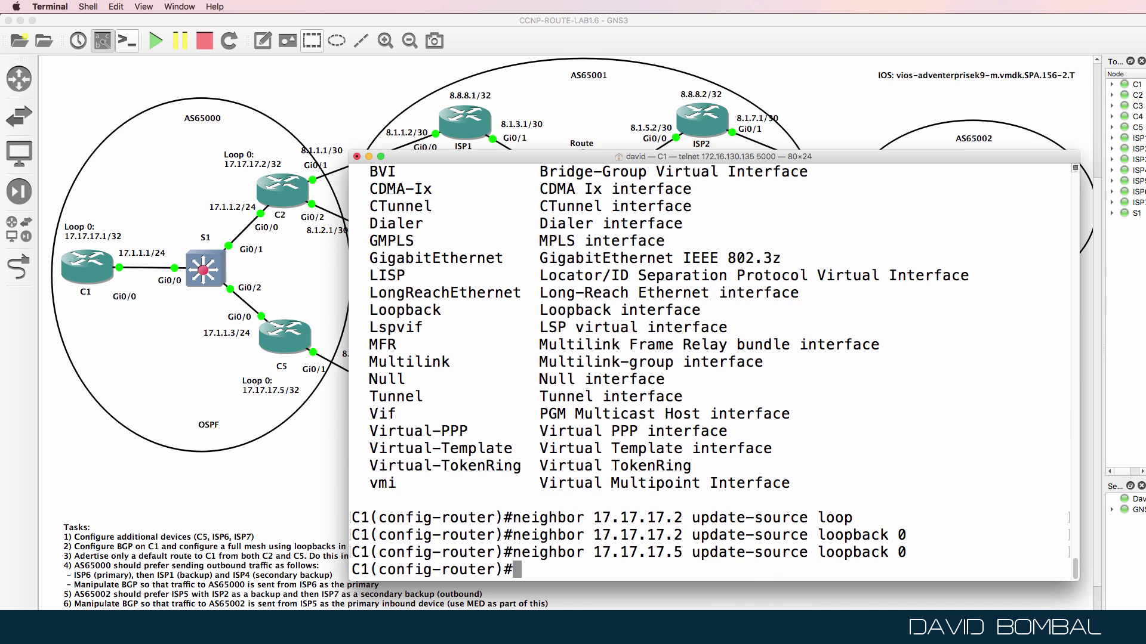
text(end)
key(Return)
key(Return)
key(Return)
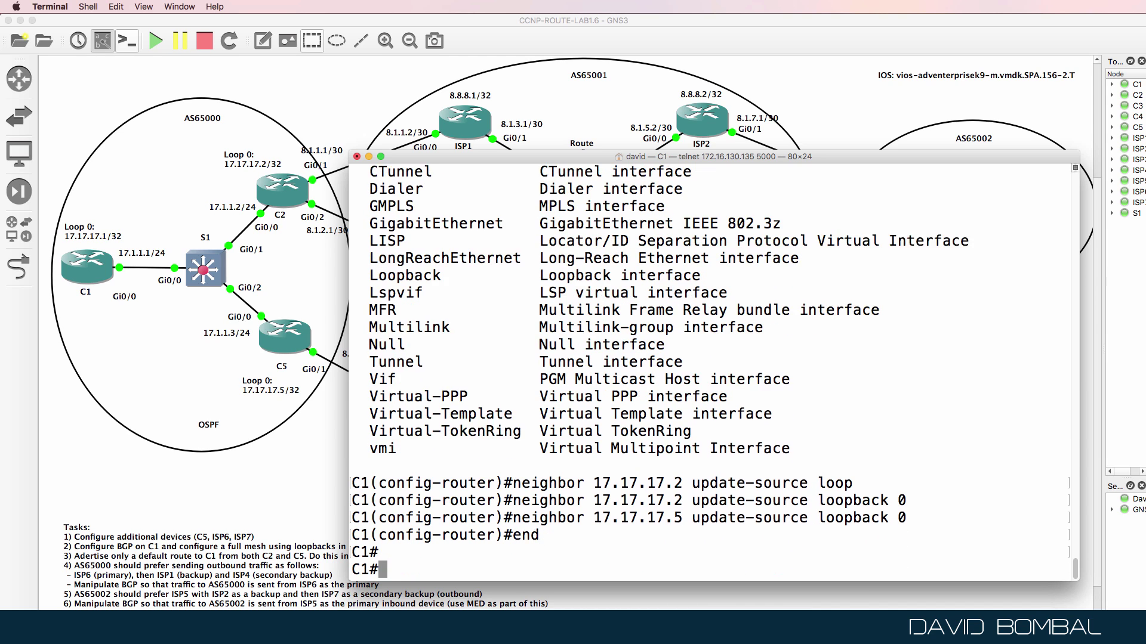
Step: Show the BGP summary on C1 to check the state of its neighbors
text(sh ip ospf)
key(BackSpace)
key(BackSpace)
key(BackSpace)
key(BackSpace)
key(BackSpace)
text(bgp sum)
key(Return)
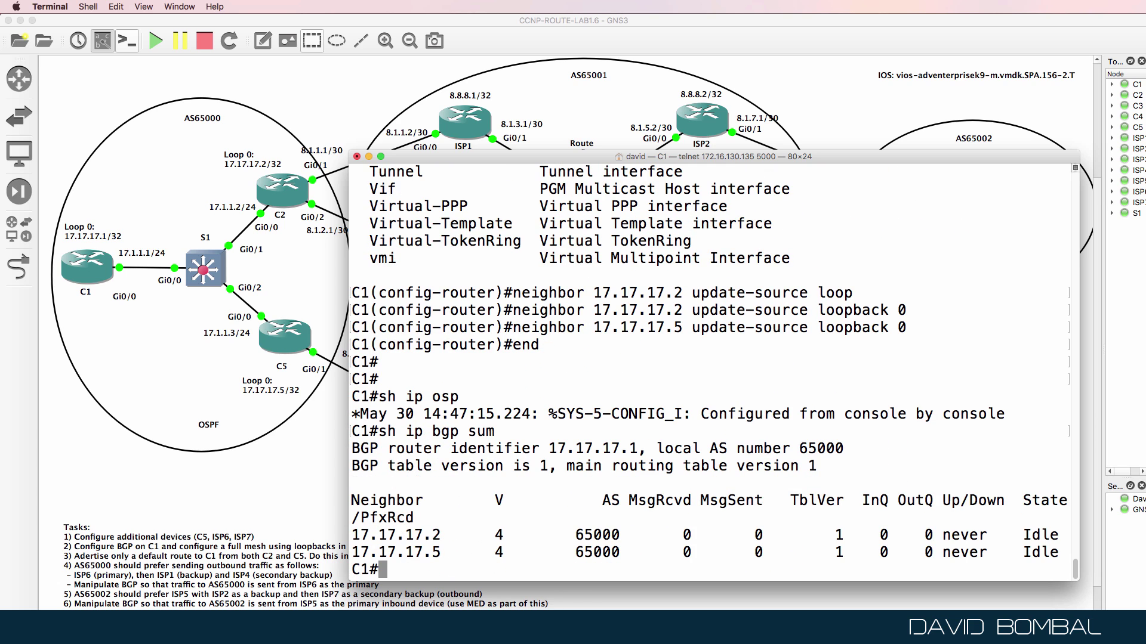
Step: Ping 17.17.17.2 from C1 using loopback 0 as the source
text(ping 17.17.17.2 sou)
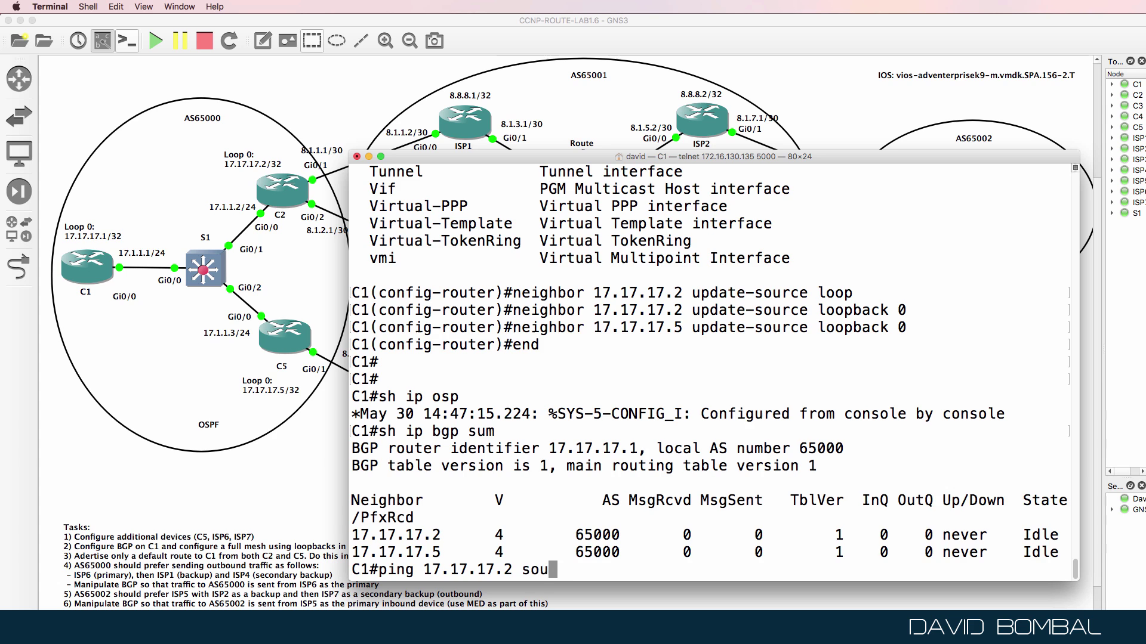
key(Tab)
text(loop 0)
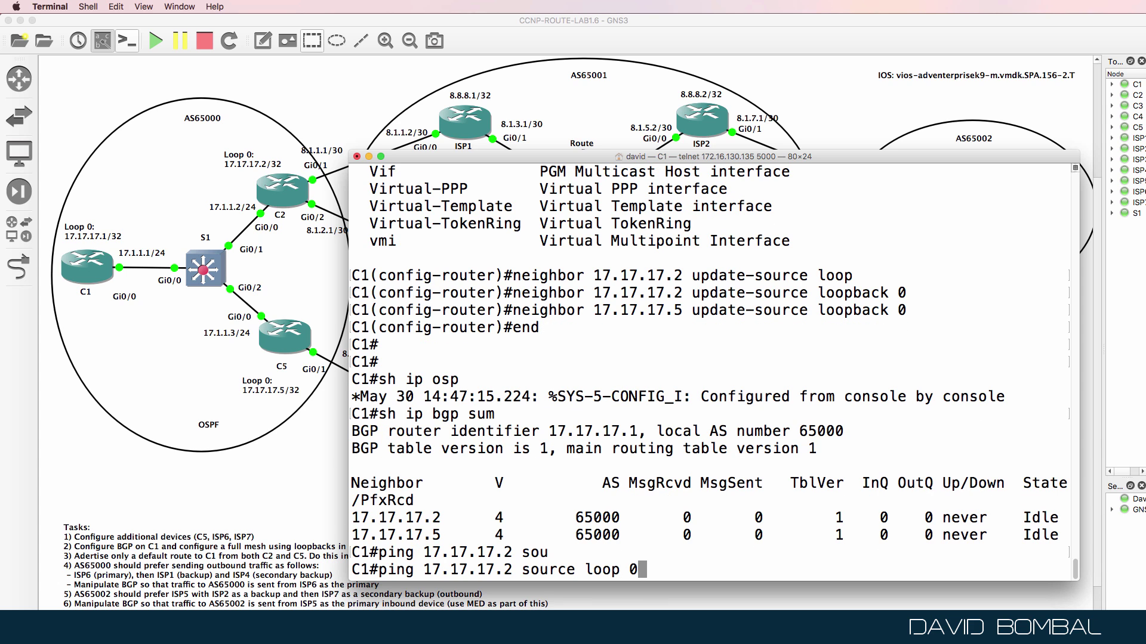
key(Return)
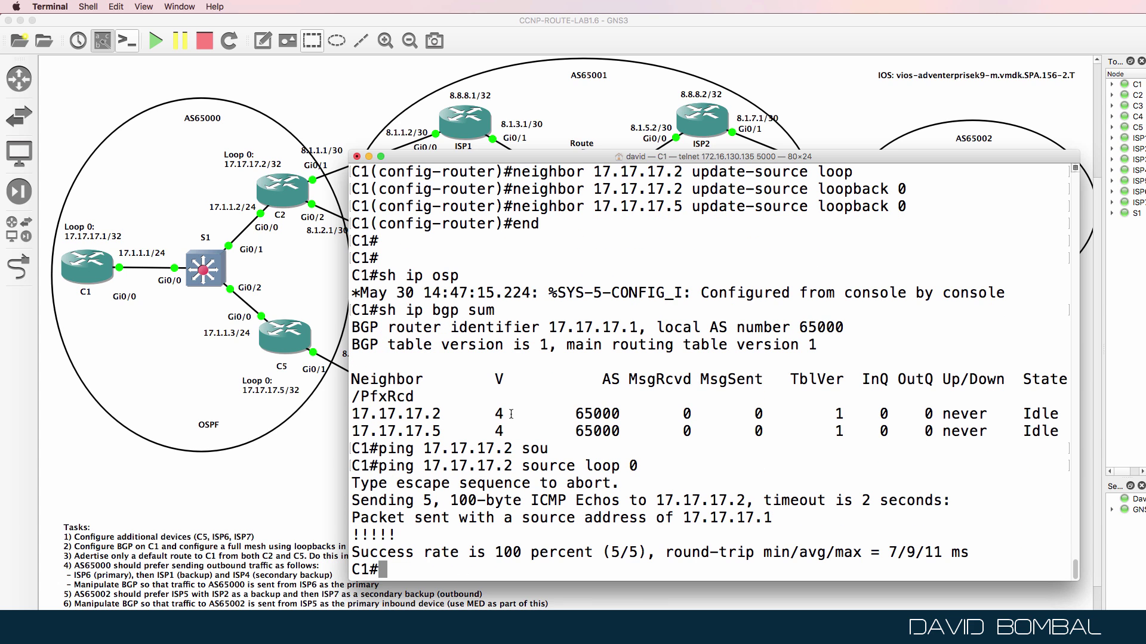
drag(721, 515, 750, 504)
Step: Ping 17.17.17.5 from C1 using loopback 0 as the source
key(Up)
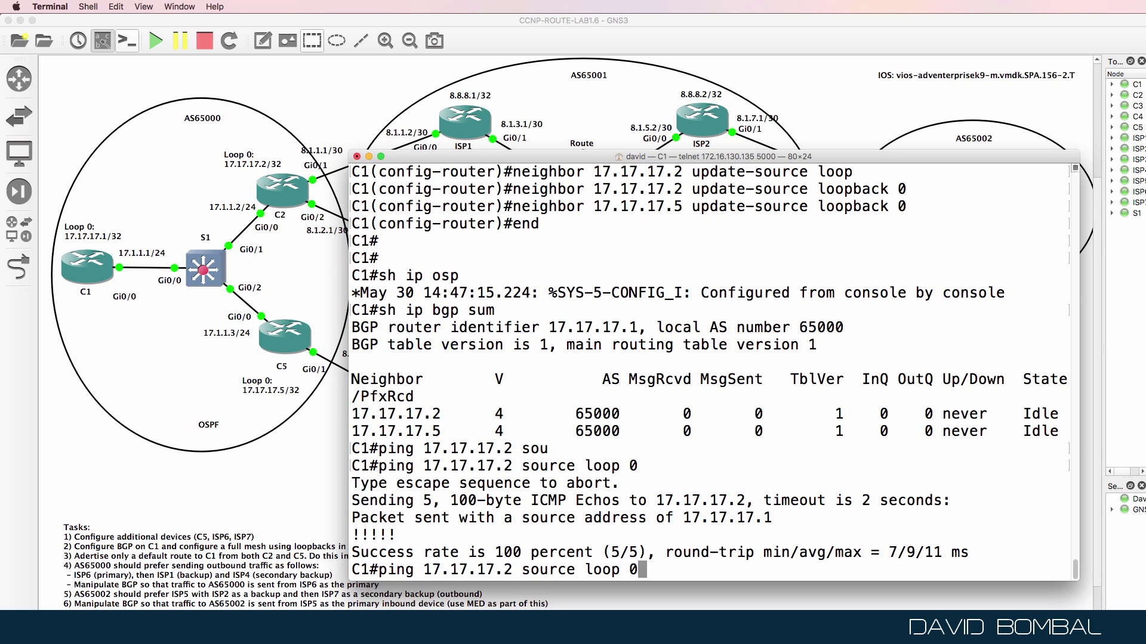
key(Left)
key(Left)
key(Left)
key(Left)
key(Left)
key(Left)
key(Left)
key(Left)
key(Left)
key(Left)
key(Left)
key(Left)
key(Left)
key(Left)
key(BackSpace)
text(5)
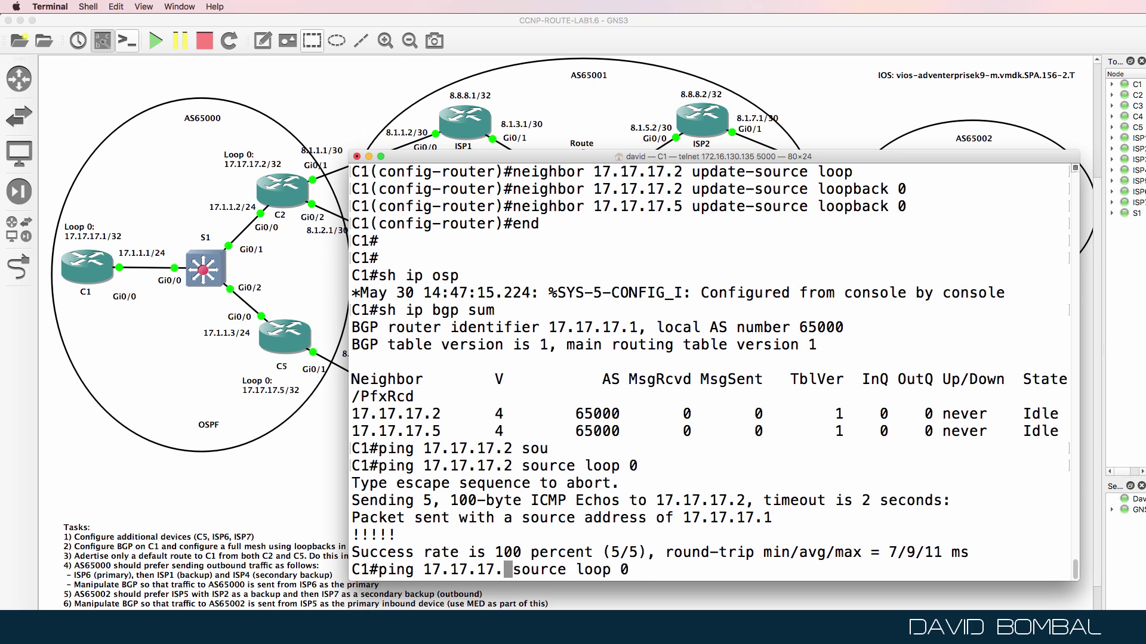
key(Return)
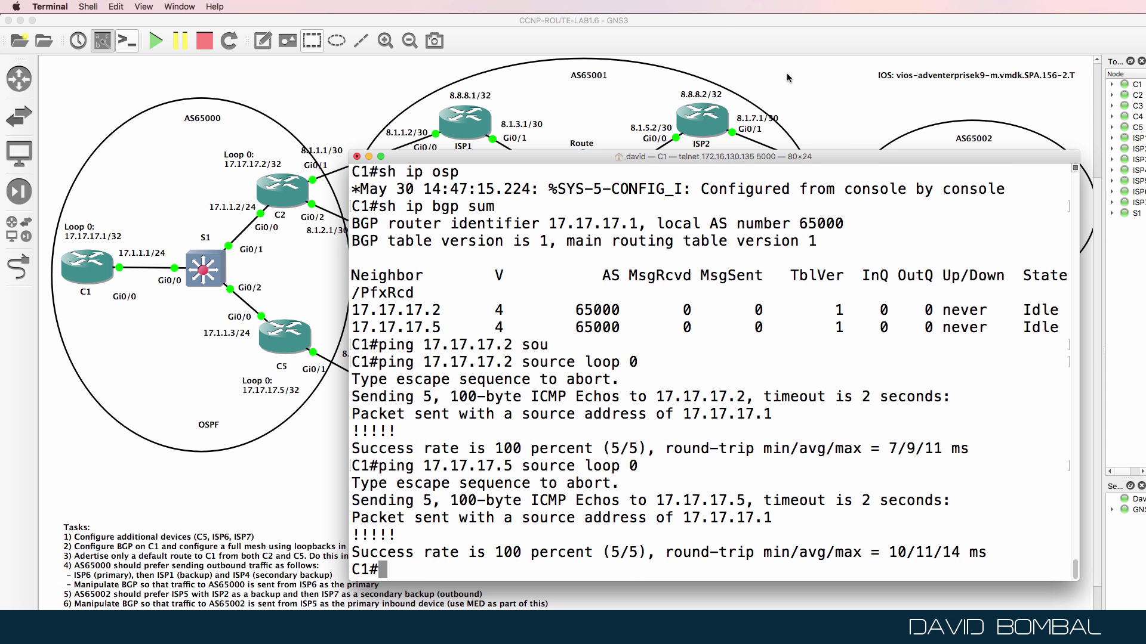
Step: Switch to the C2 console and show the BGP section of its running configuration, examining the existing neighbor statements
click(417, 541)
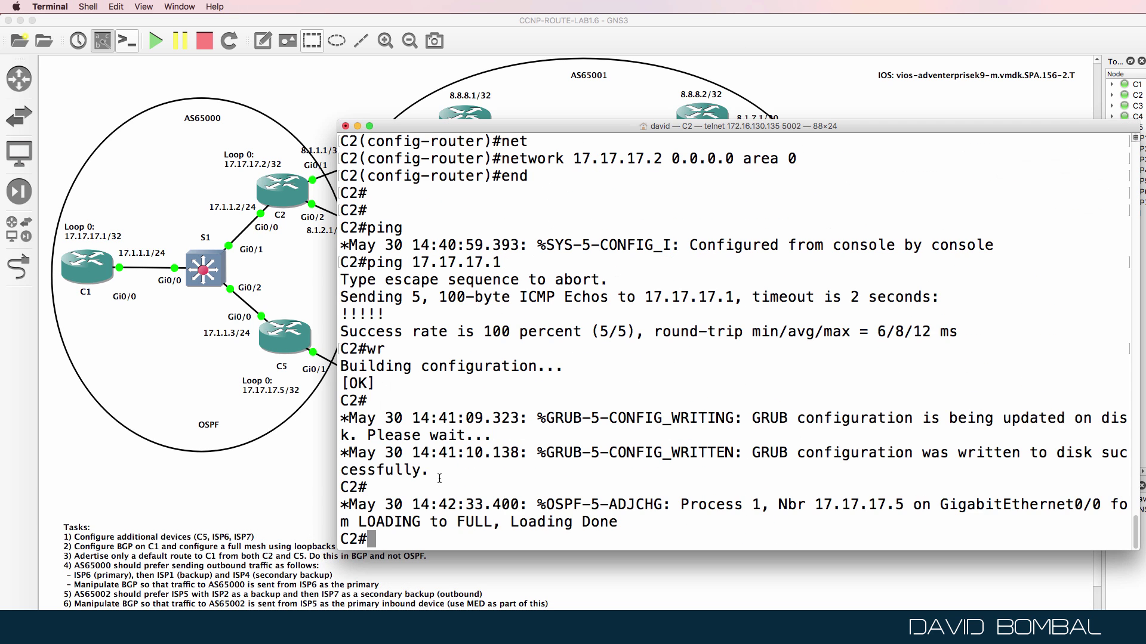
key(Return)
key(Return)
text(sh run )
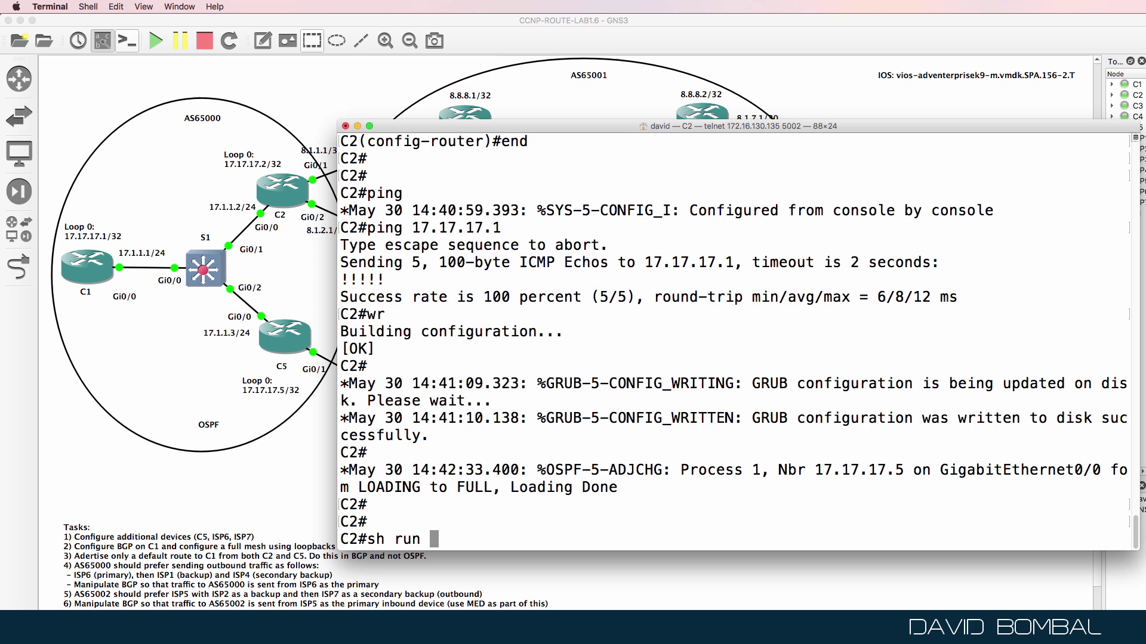
text(| sec bgp)
key(Return)
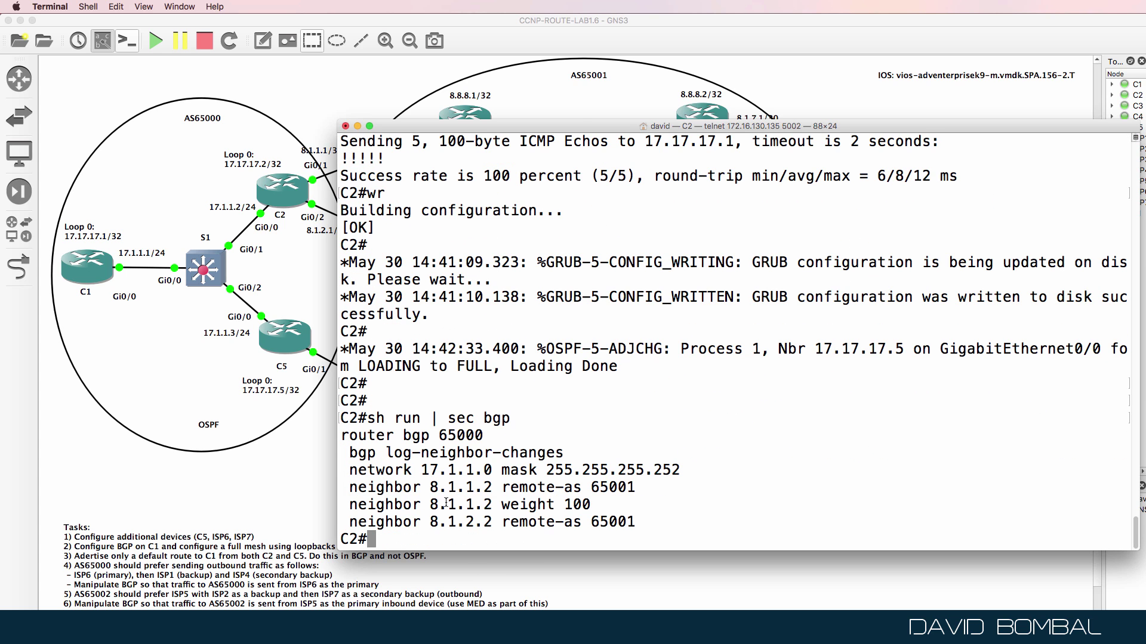
drag(643, 528, 319, 489)
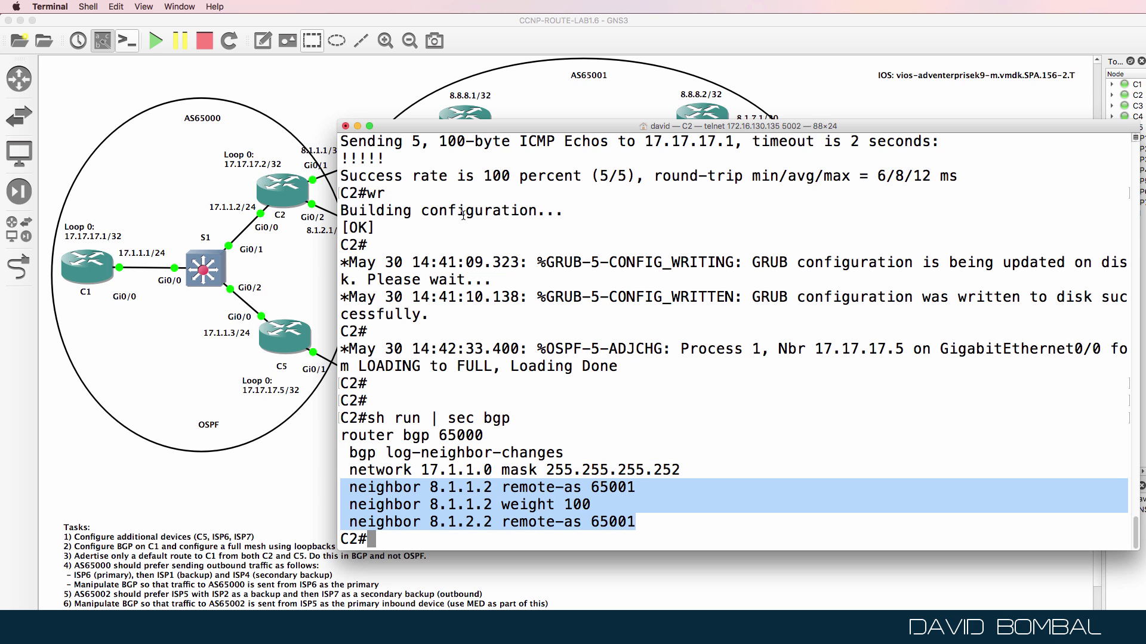
drag(490, 132, 520, 144)
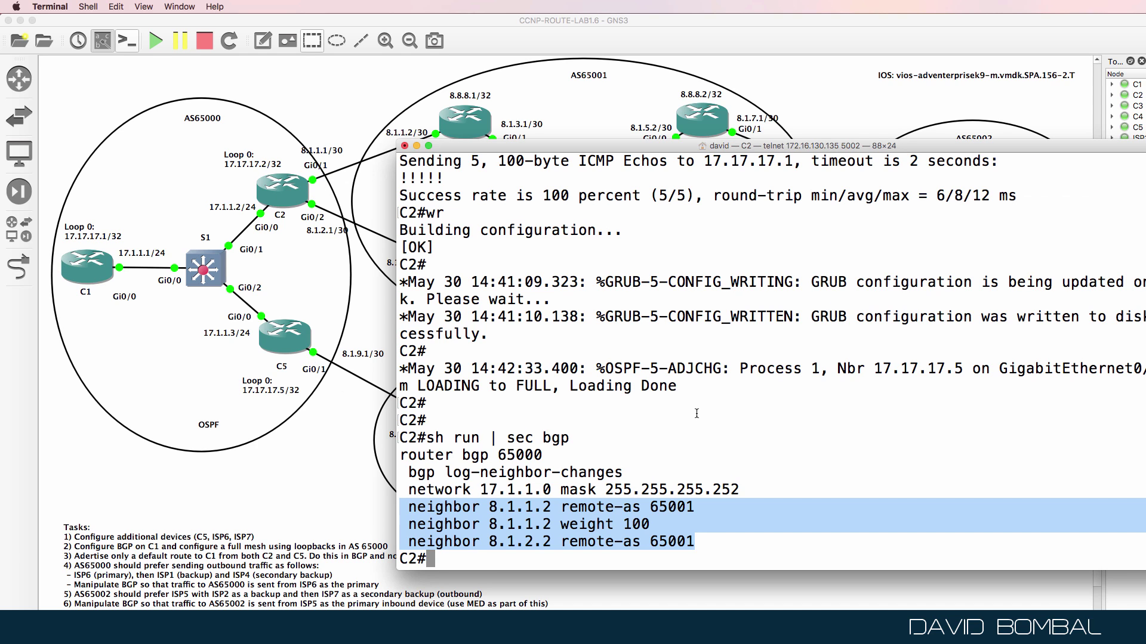
Step: Enter BGP configuration for AS 65000 on C2 and add neighbor 17.17.17.1 with remote-as 65000
text(conf t)
key(Return)
text(router)
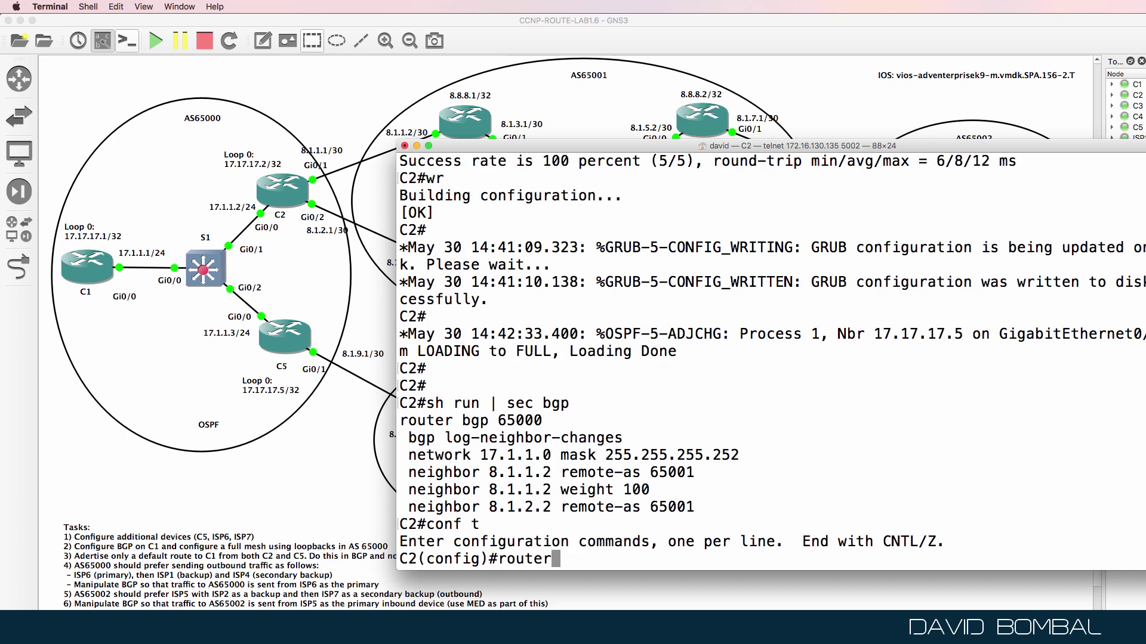
text( bgp 65000)
key(Return)
text(nei)
key(Tab)
text(17)
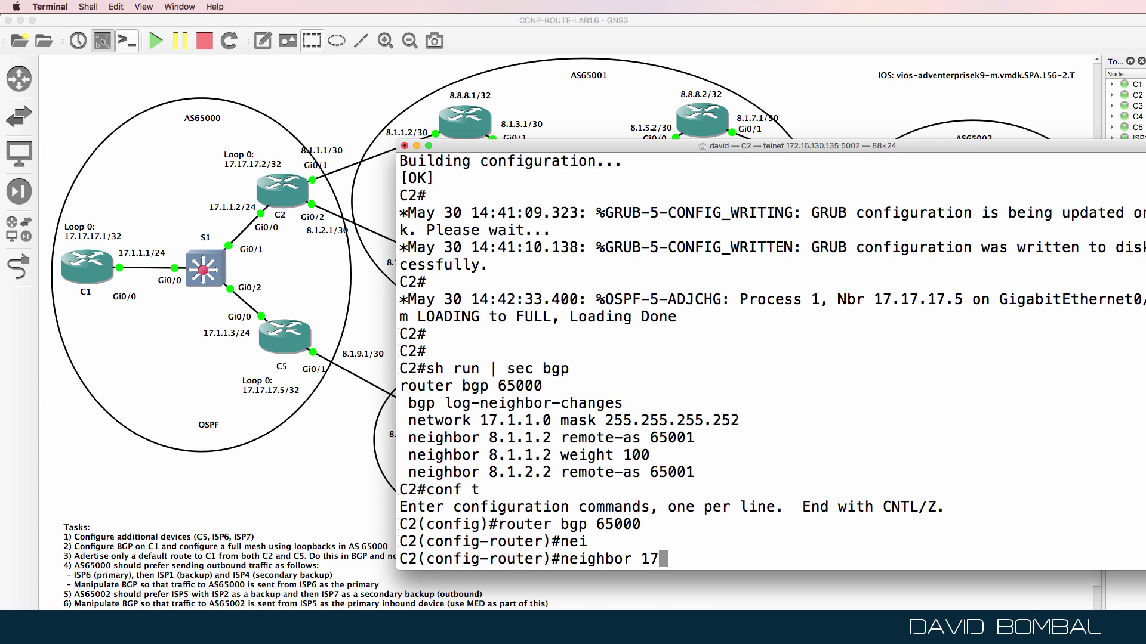
text(.17.17.1 remot)
key(Tab)
text(65000)
key(Return)
Step: Set the update source for C2's BGP neighbor 17.17.17.1 to loopback 0
key(Up)
key(BackSpace)
key(BackSpace)
key(BackSpace)
key(BackSpace)
key(BackSpace)
key(BackSpace)
key(BackSpace)
key(BackSpace)
key(BackSpace)
key(BackSpace)
key(BackSpace)
key(BackSpace)
key(BackSpace)
key(BackSpace)
key(BackSpace)
text(upd)
key(Tab)
text(lo)
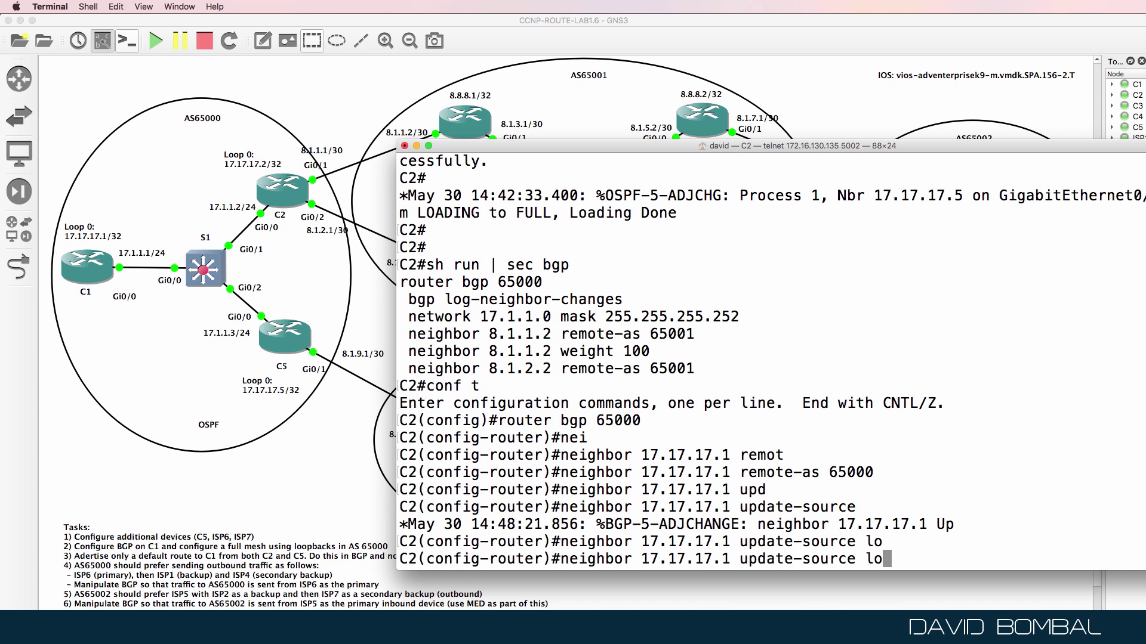
text(op 0)
key(Return)
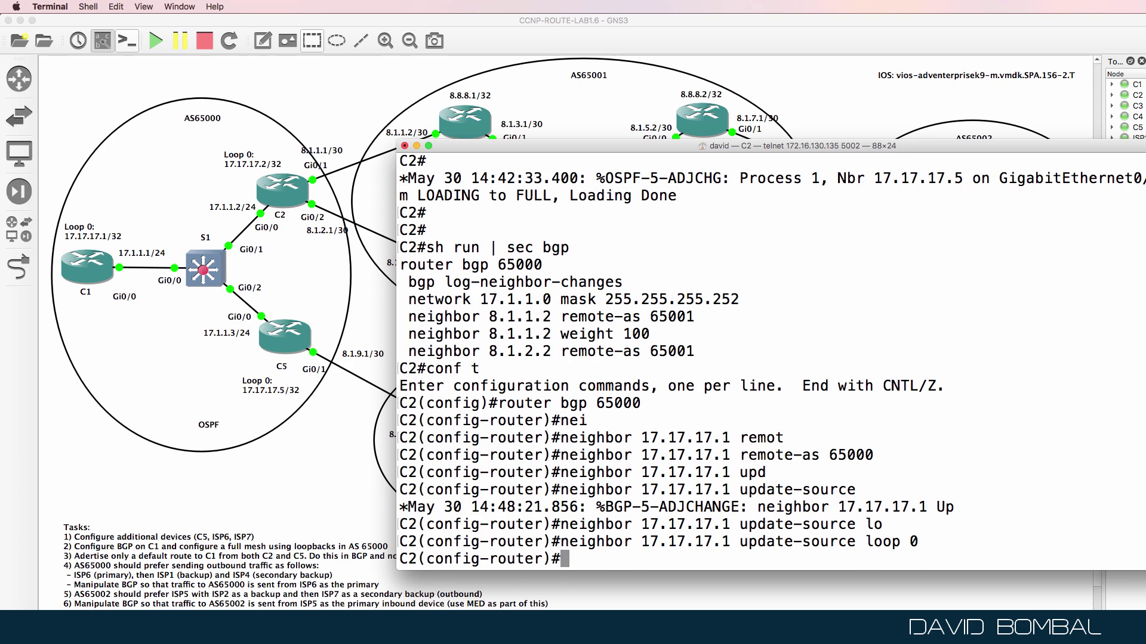
Step: Add BGP neighbor 17.17.17.5 with remote-as 65000 on C2
key(Up)
key(Up)
key(Left)
key(Left)
key(Left)
key(Left)
key(Left)
key(Left)
key(Left)
key(Left)
key(Left)
key(Left)
key(Left)
key(Left)
key(Left)
key(Left)
key(Left)
key(Left)
key(BackSpace)
text(5)
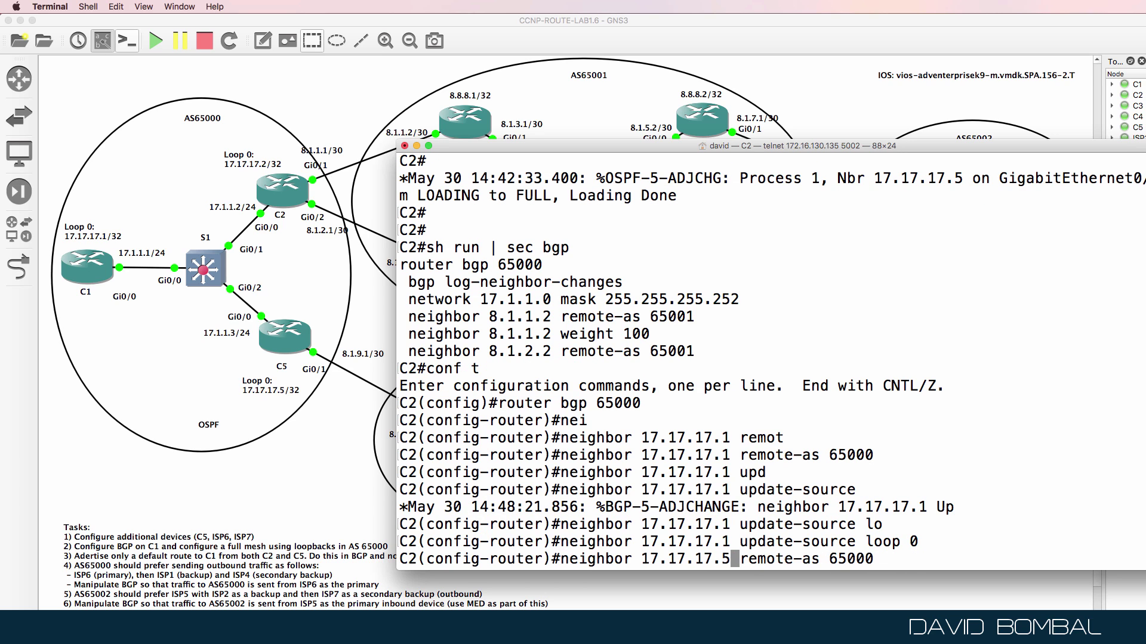
key(Return)
Step: Set the update source for C2's BGP neighbor 17.17.17.5 to loopback 0 and leave configuration mode
key(Up)
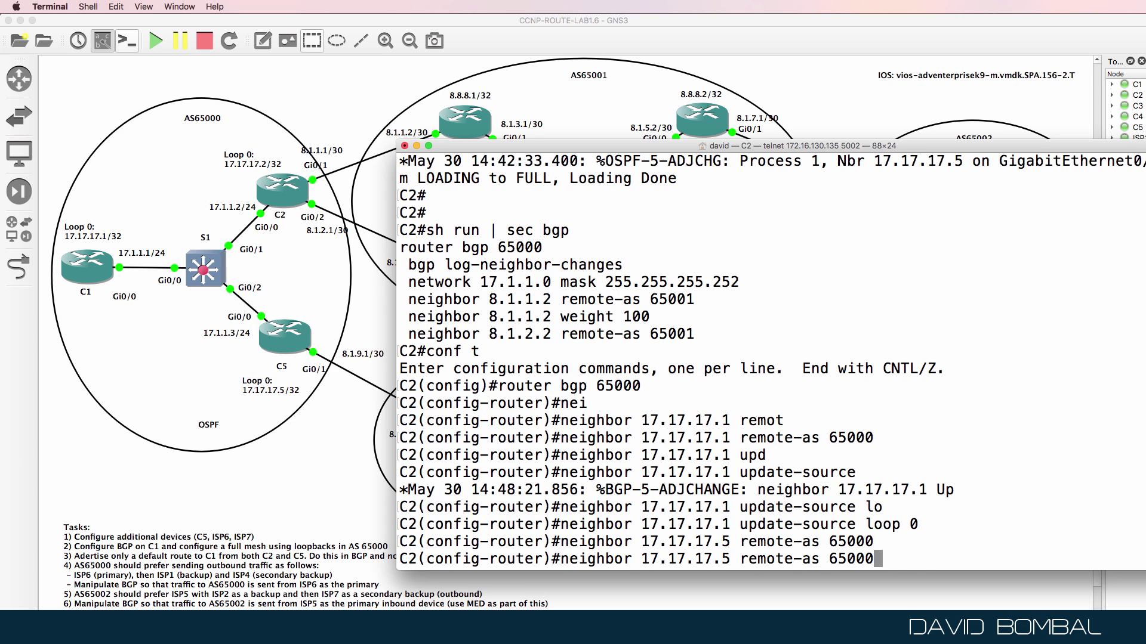
key(Up)
key(Left)
key(Left)
key(Left)
key(Left)
key(Left)
key(Left)
key(Left)
key(Left)
key(Left)
key(Left)
key(Left)
key(Left)
key(Left)
key(Left)
key(Left)
key(Left)
key(Left)
key(Left)
key(Left)
key(Left)
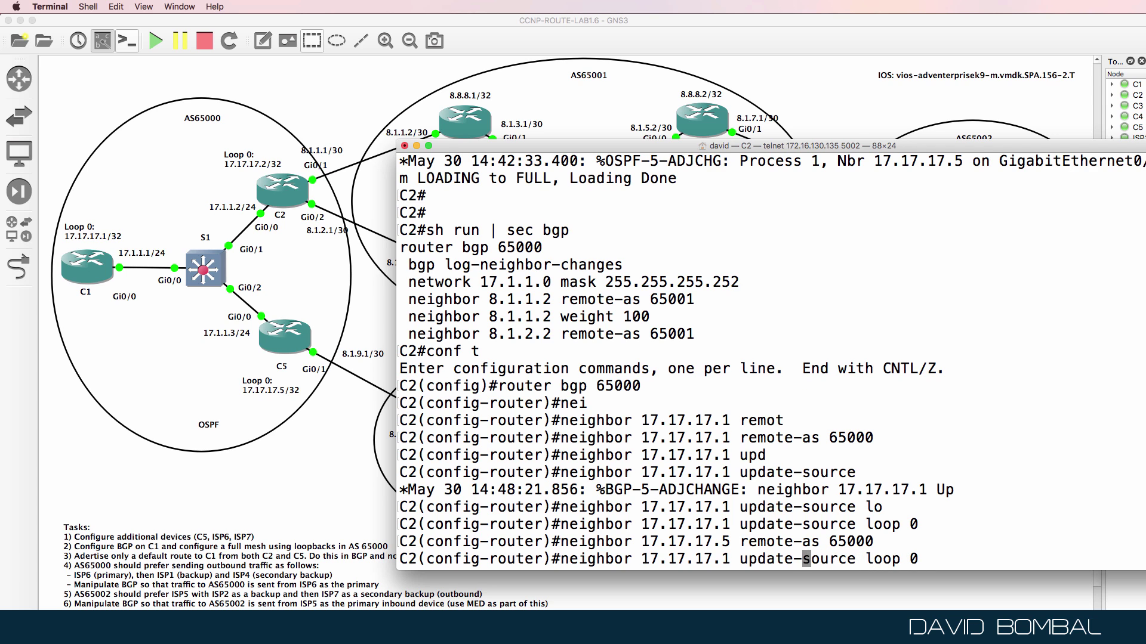
key(BackSpace)
text(5)
key(Return)
text(end)
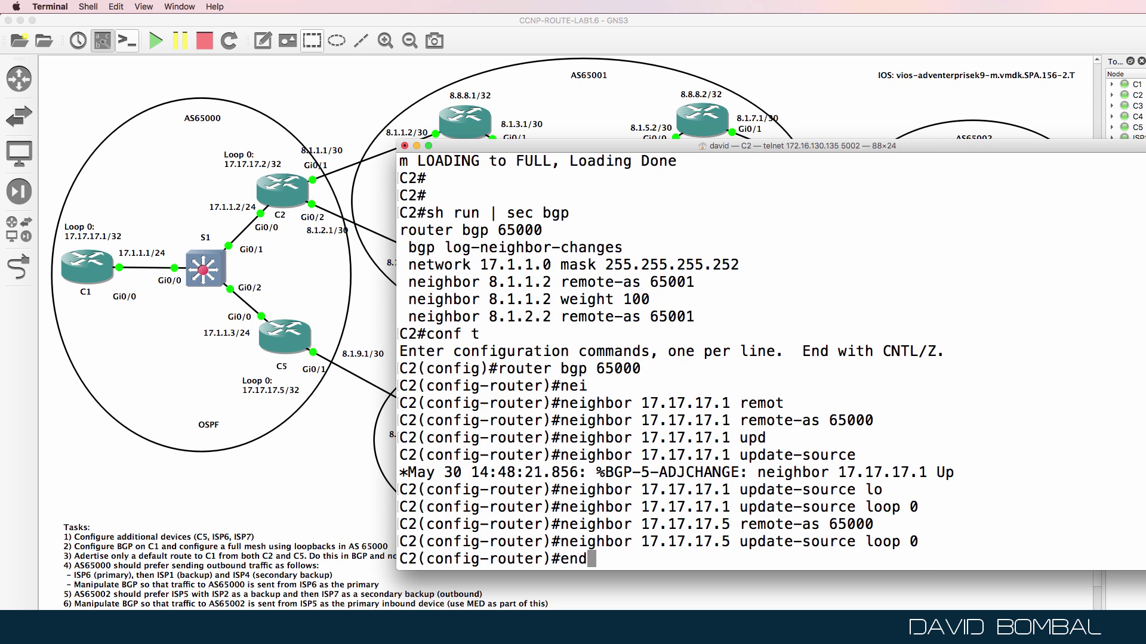
key(Return)
Step: Show the IP BGP summary on C2, widening the console view and examining the entries for neighbors 17.17.17.1 and 17.17.17.5
text(sh ip ospf)
key(BackSpace)
key(BackSpace)
key(BackSpace)
key(BackSpace)
text(bgp sum)
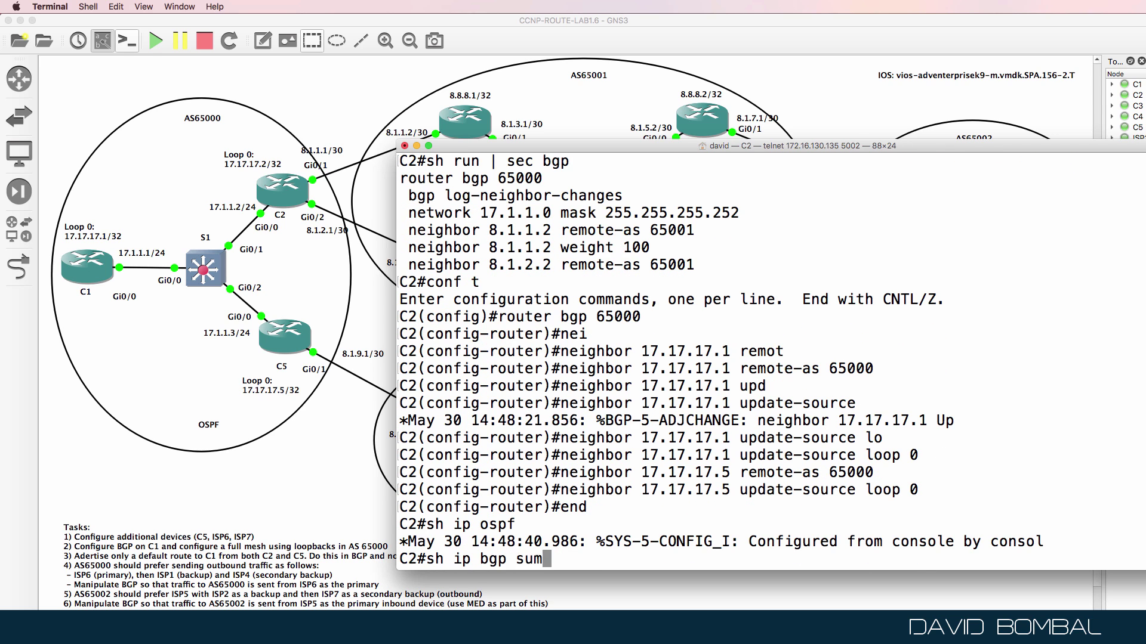
key(Return)
drag(797, 146, 728, 148)
drag(1072, 526, 327, 524)
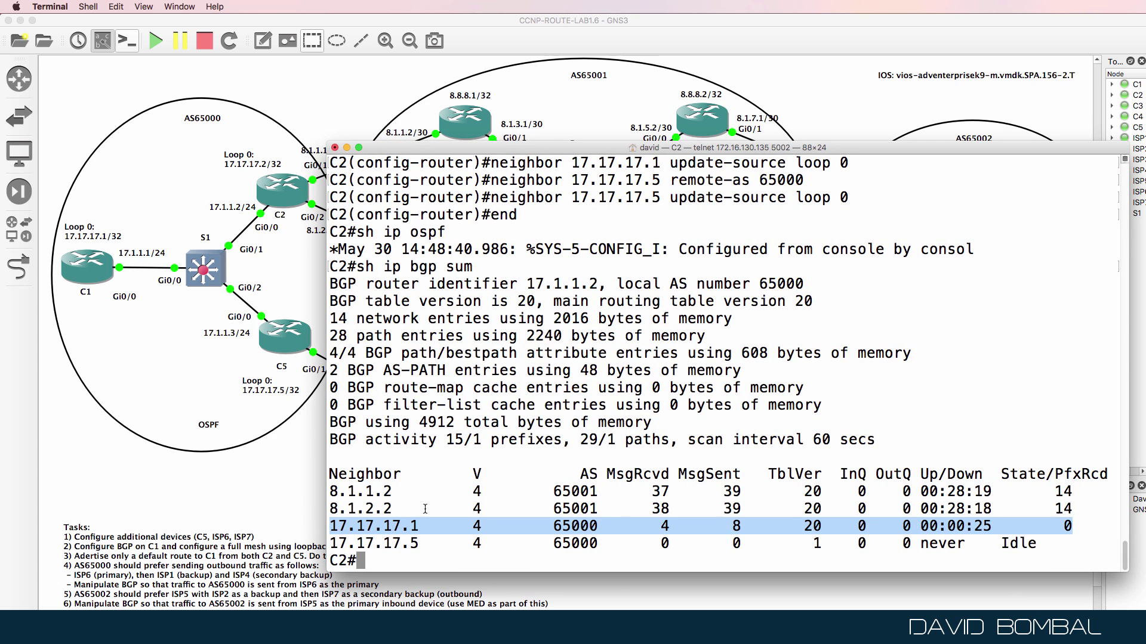
drag(425, 542, 283, 544)
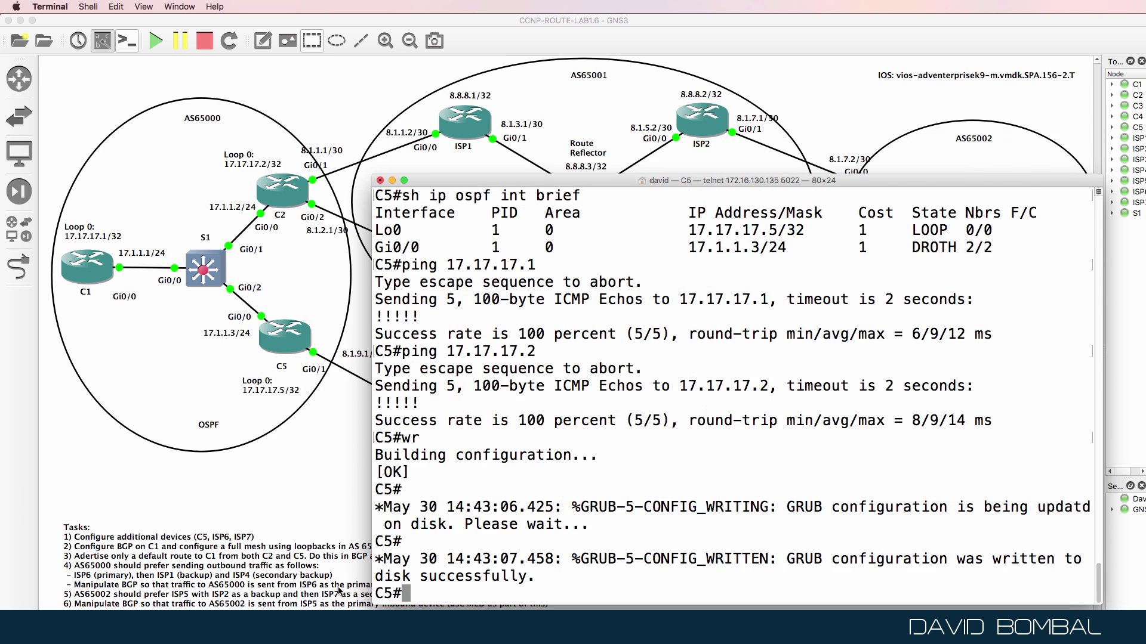
Step: Check C5 for existing BGP configuration by showing its running configuration's BGP section and its IP routing protocols
key(Return)
text(sh run | sec bgp)
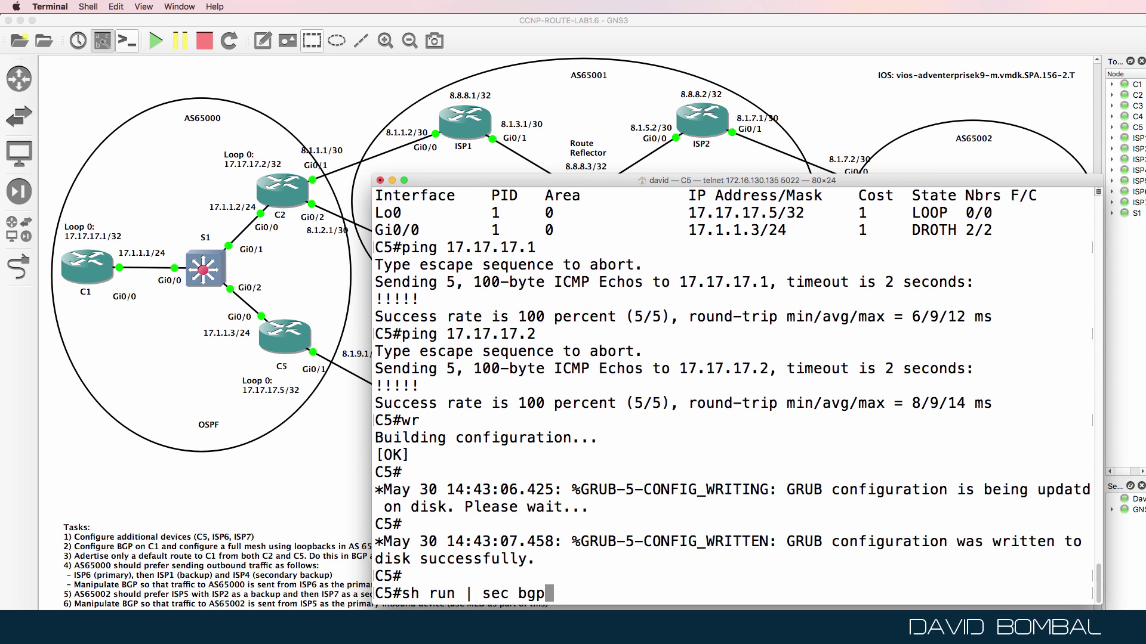
key(Return)
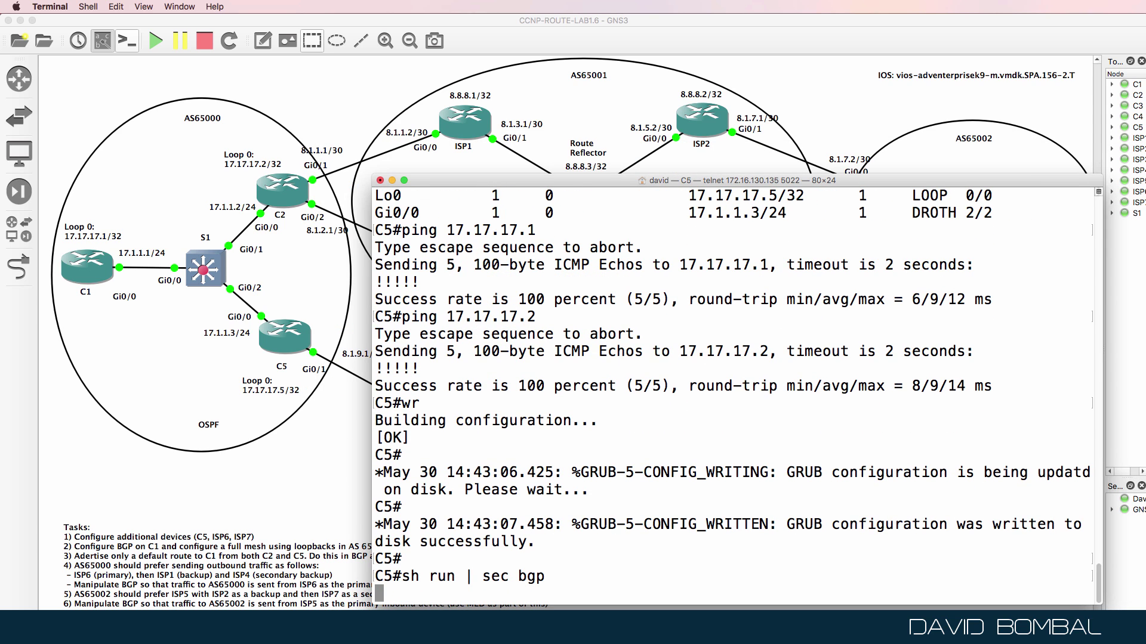
text(sh ip p)
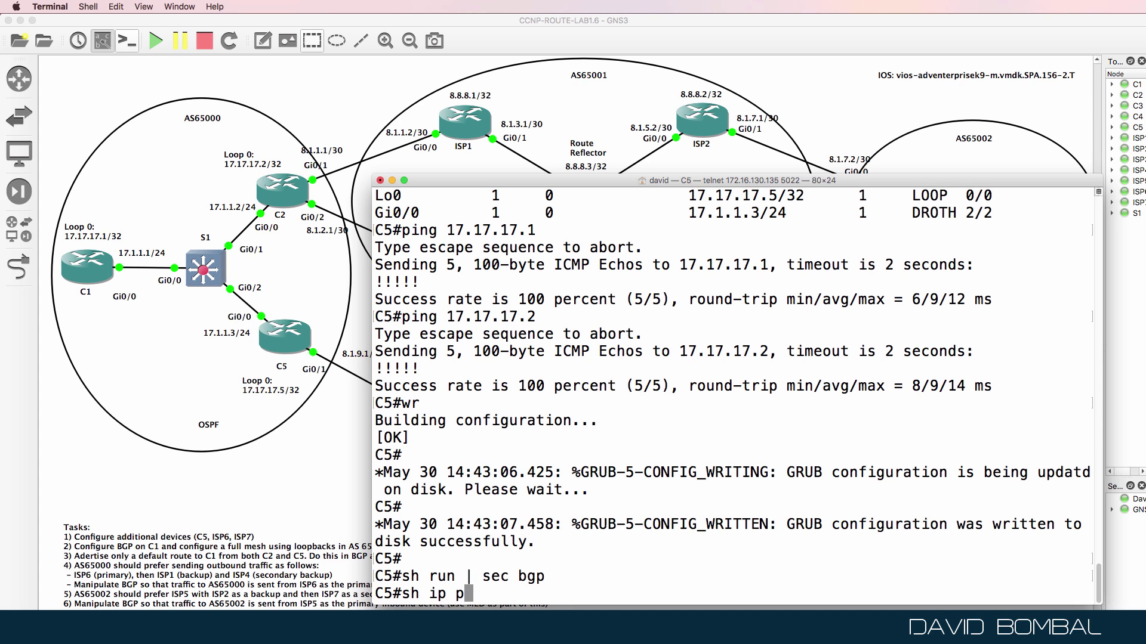
text(rot)
key(Tab)
key(Return)
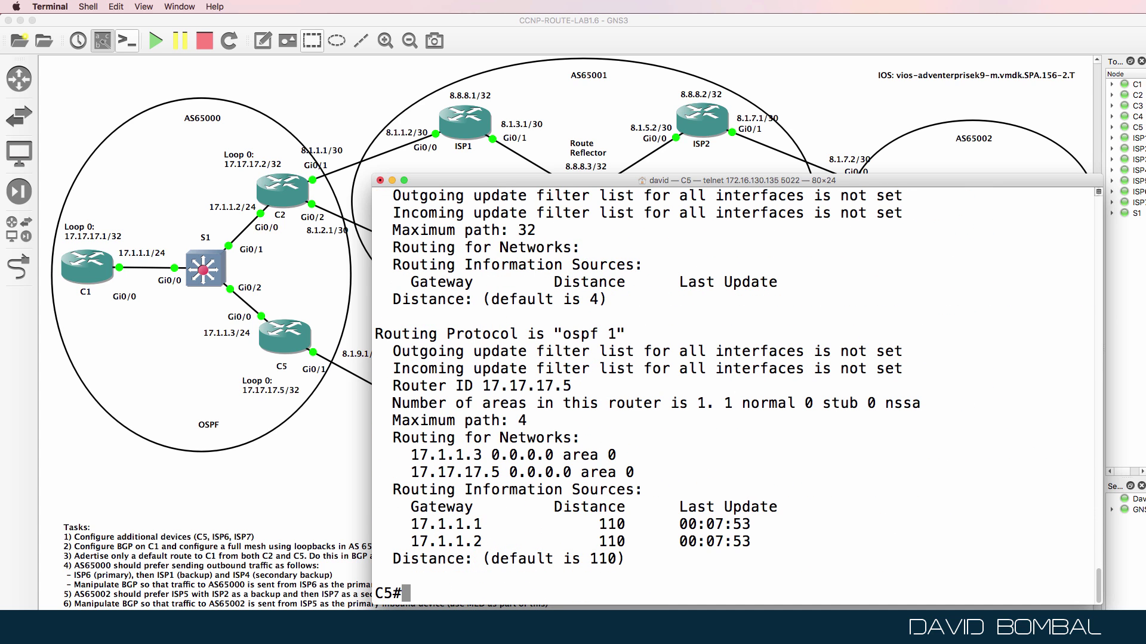
Step: Enter BGP configuration for AS 65000 on C5 and add neighbor 17.17.17.1 with remote-as 65000
text(conf t)
key(Return)
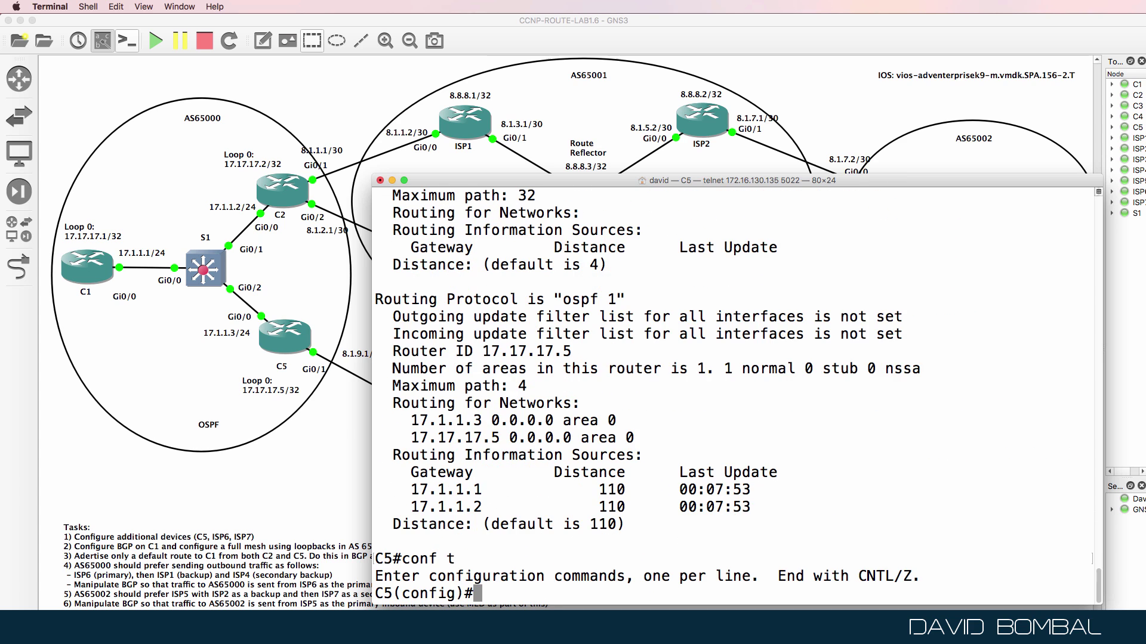
text(router bg)
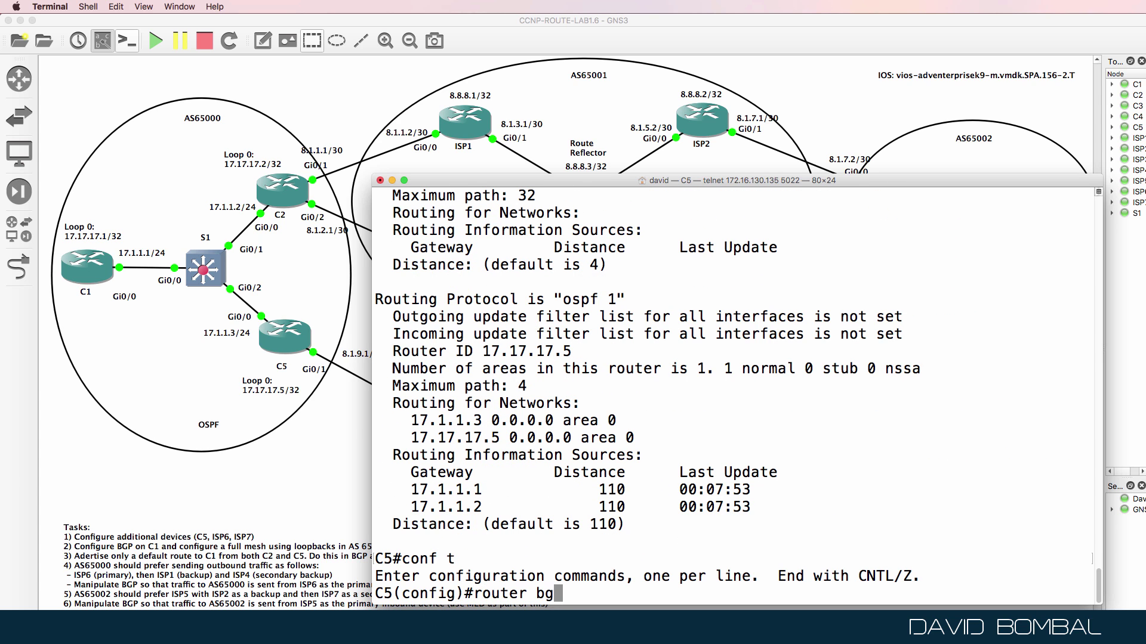
text(p 6500)
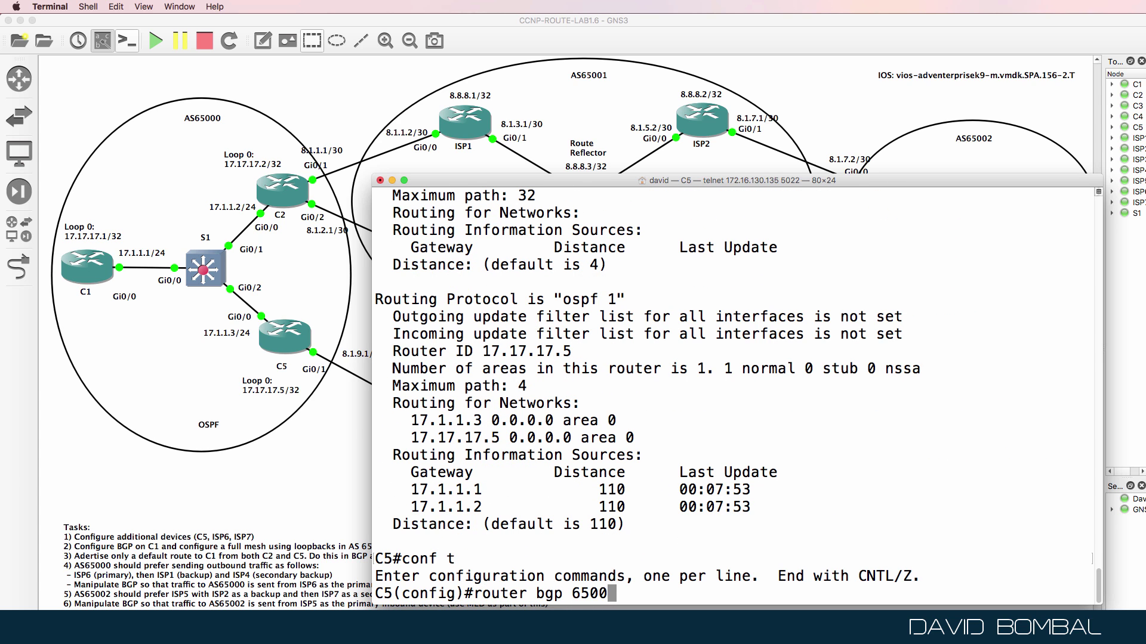
text(0)
key(Return)
drag(607, 185, 645, 138)
text(nei)
key(Tab)
text(17.1)
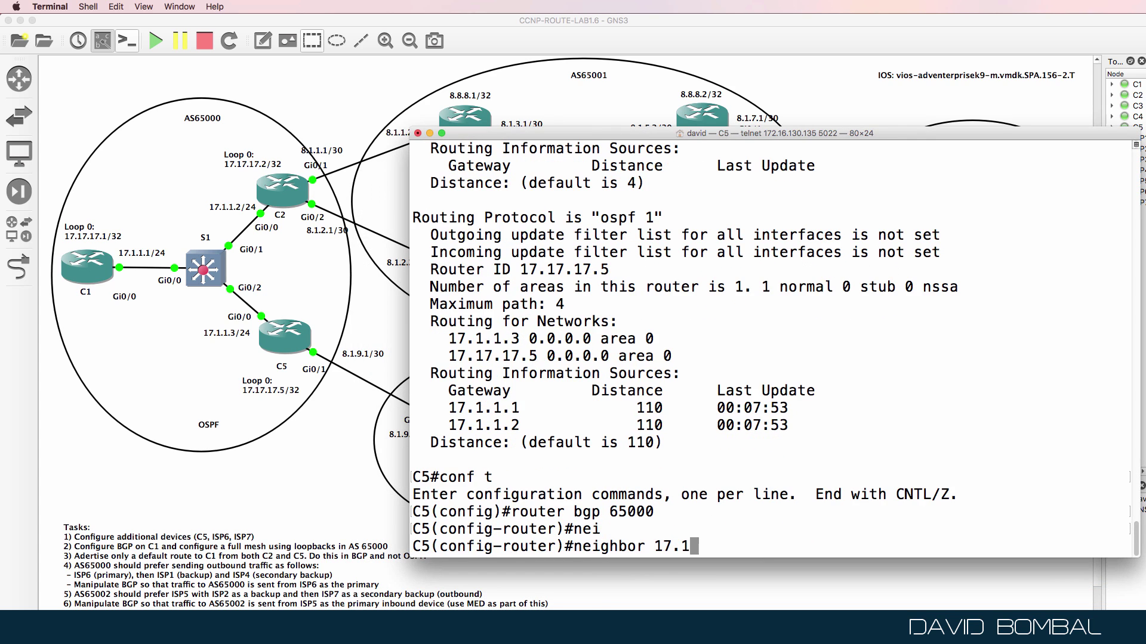
text(7.17.1 remot)
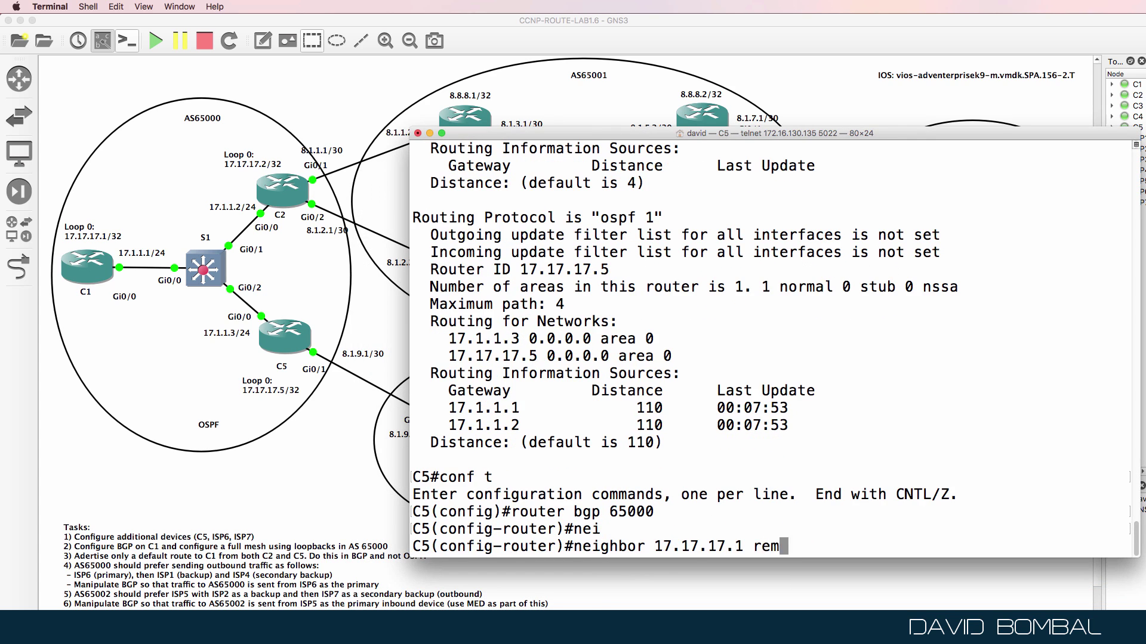
key(Tab)
text(65000)
key(Return)
Step: Set the update source for C5's BGP neighbor 17.17.17.1 to loopback 0
key(Up)
key(BackSpace)
key(BackSpace)
key(BackSpace)
key(BackSpace)
key(BackSpace)
key(BackSpace)
key(BackSpace)
key(BackSpace)
key(BackSpace)
key(BackSpace)
key(BackSpace)
key(BackSpace)
key(BackSpace)
key(BackSpace)
key(BackSpace)
text(ipd)
key(BackSpace)
key(BackSpace)
key(BackSpace)
text(upda)
key(Tab)
text(loo 0)
key(Return)
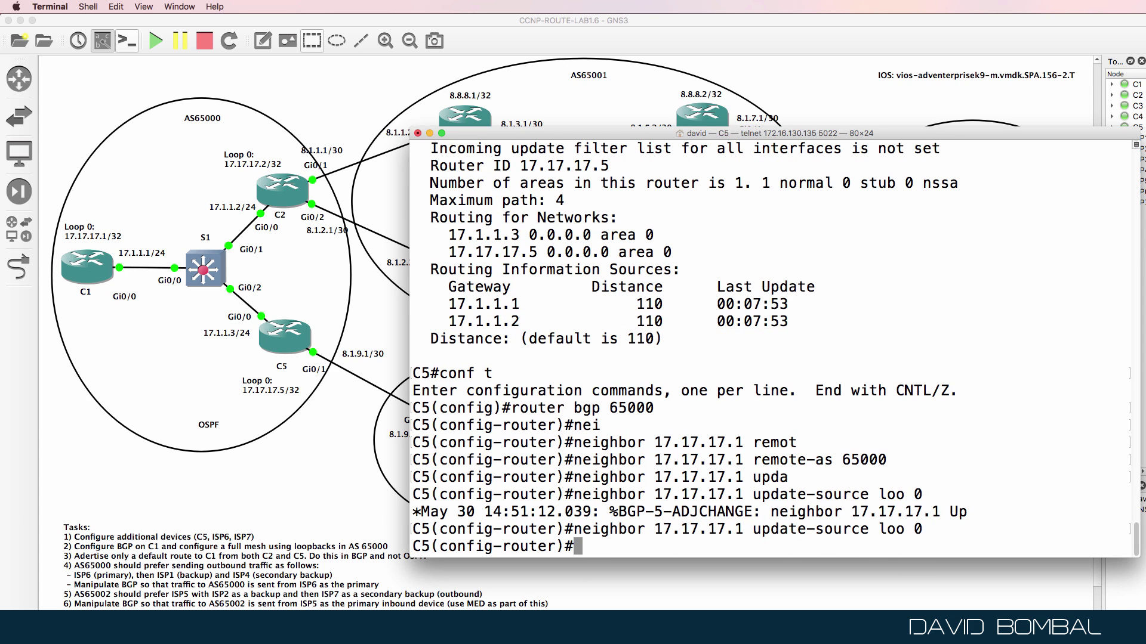
Step: Add BGP neighbor 17.17.17.2 with remote-as 65000 on C5
text(nei)
key(Tab)
text(17.17.17.2 )
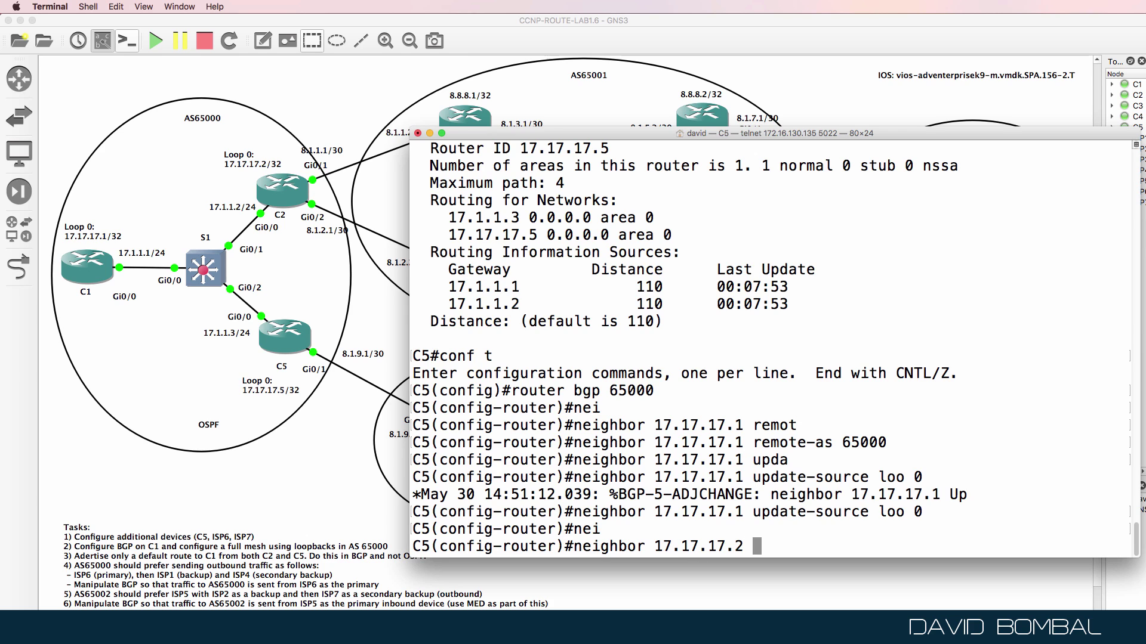
text(remot)
key(Tab)
text(65000)
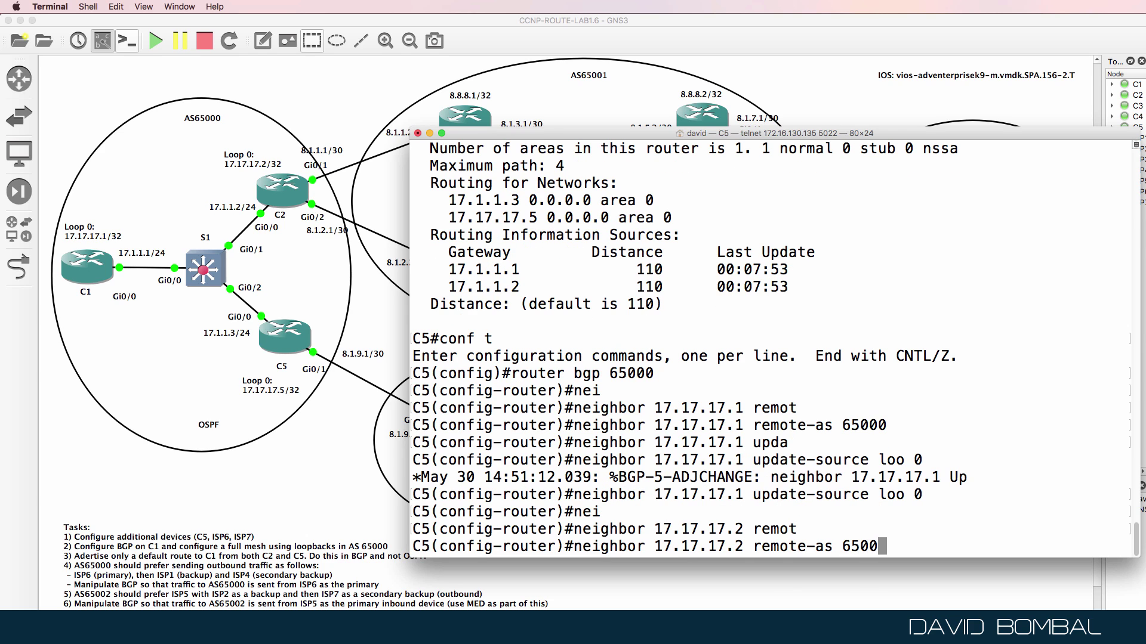
key(Return)
Step: Set the update source for C5's BGP neighbor 17.17.17.2 to loopback 0 and leave configuration mode
key(Up)
key(Up)
key(Left)
key(Left)
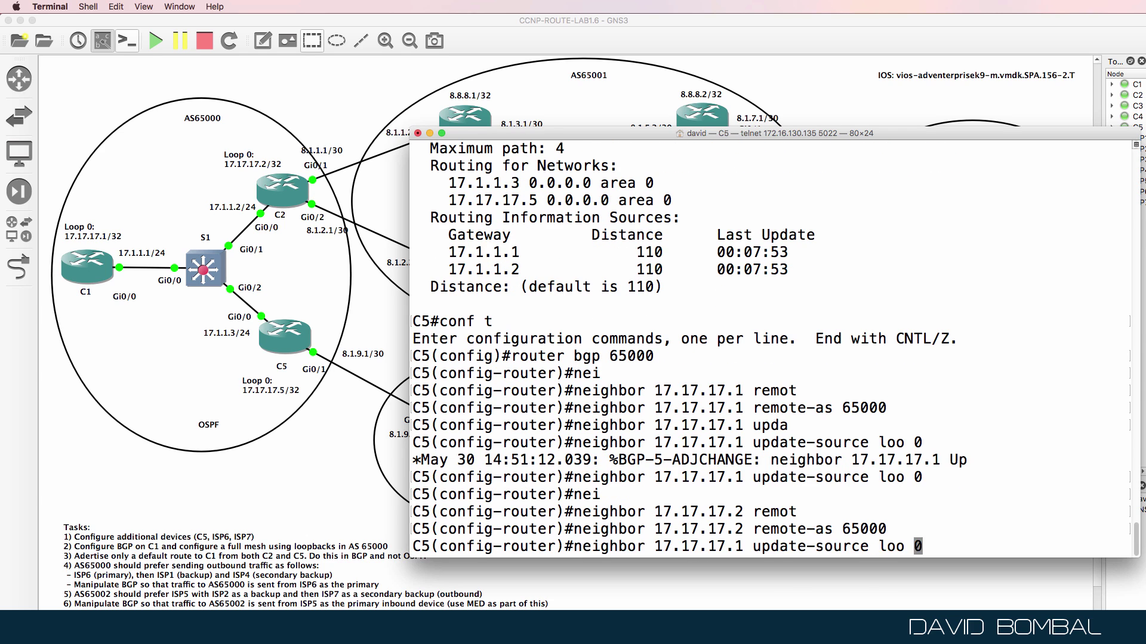
key(Left)
key(Left)
key(Left)
key(Left)
key(Left)
key(Left)
key(Left)
key(Left)
key(Left)
key(Left)
key(Left)
key(Left)
key(Left)
key(Left)
key(Left)
key(Left)
key(Left)
key(Left)
key(BackSpace)
text(2)
key(Return)
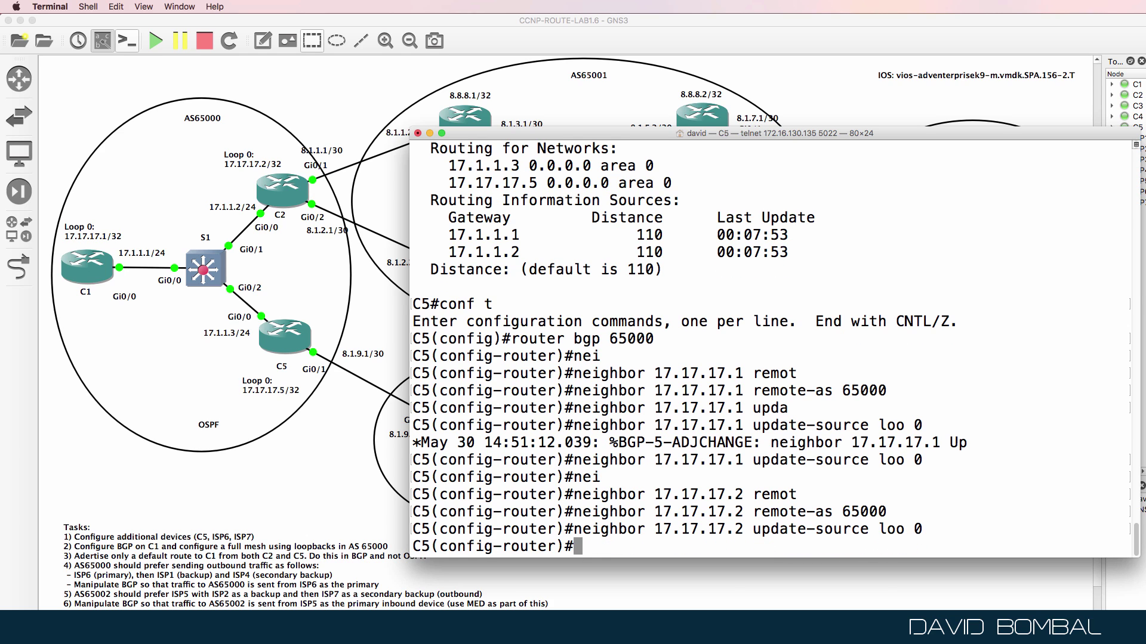
text(end)
key(Return)
key(Return)
Step: Show the IP BGP summary on C5 and examine the state and received prefixes of both neighbors in a wider console window
text(sh ip os)
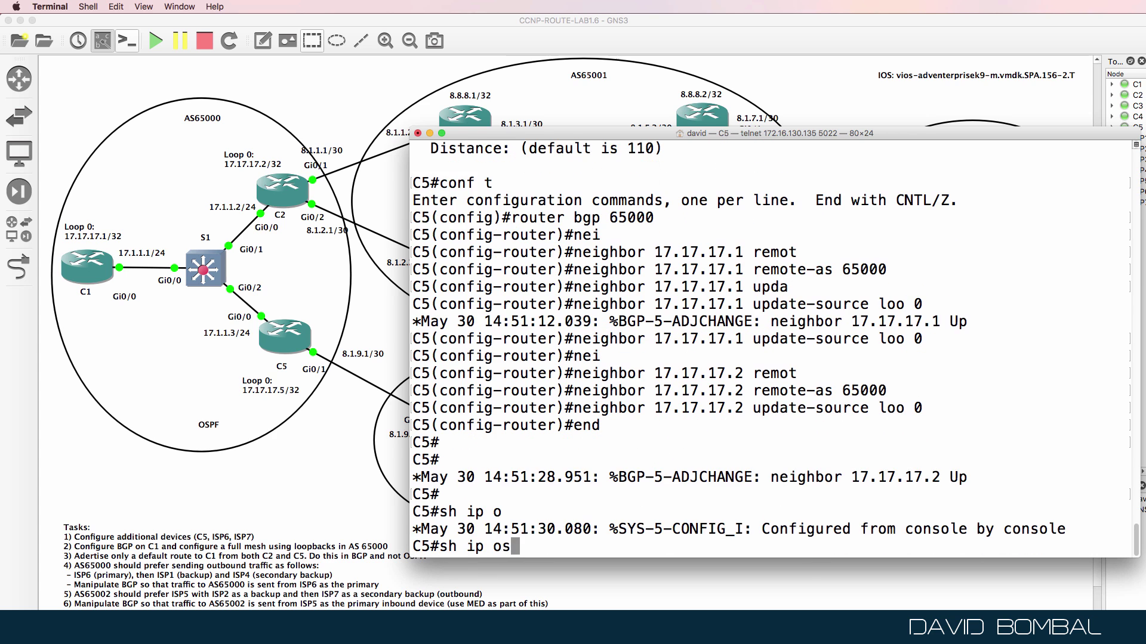
key(BackSpace)
key(BackSpace)
text(bgp sum)
key(Return)
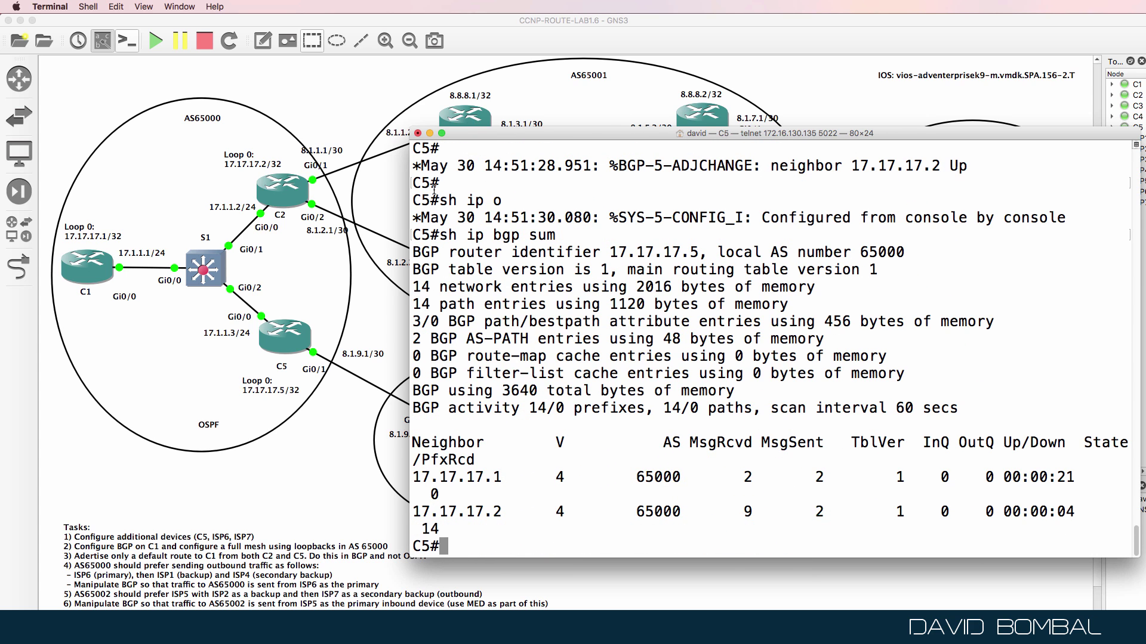
drag(410, 196, 338, 192)
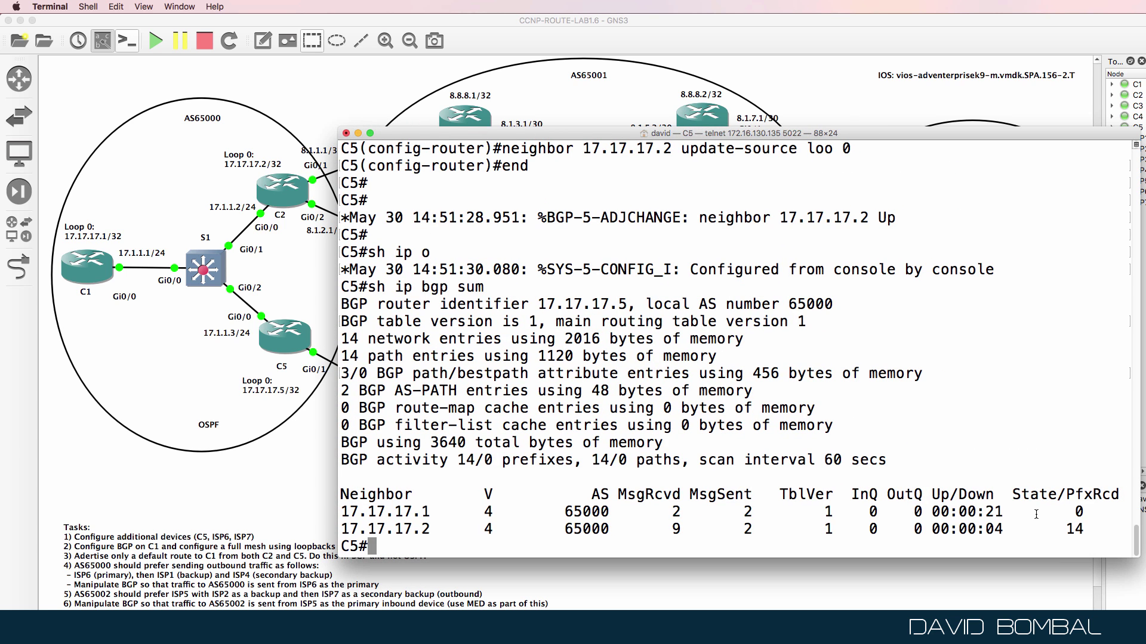
drag(994, 511, 1135, 530)
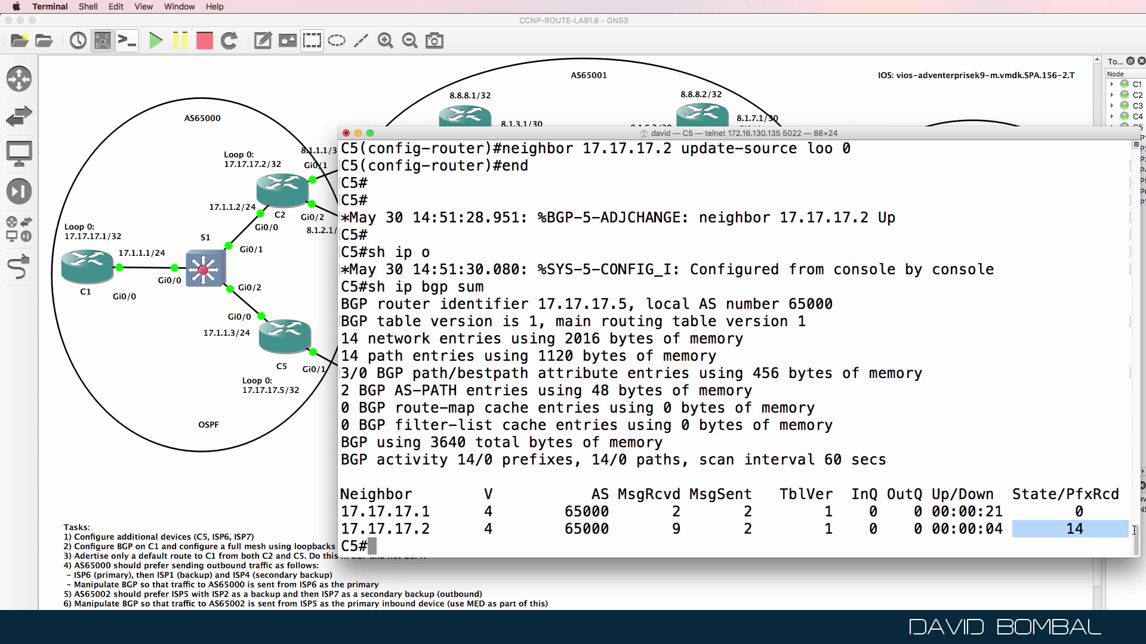
Step: Arrange the C5 console over the GNS3 topology and shorten its window to expose the link between C5 and ISP6
click(298, 434)
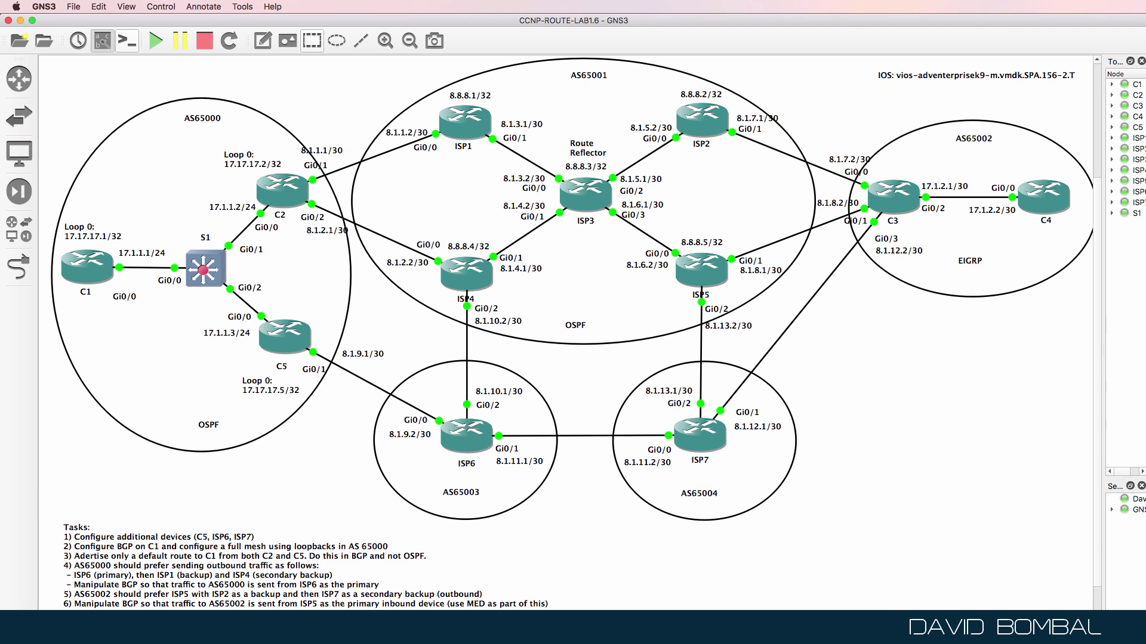
right_click(371, 630)
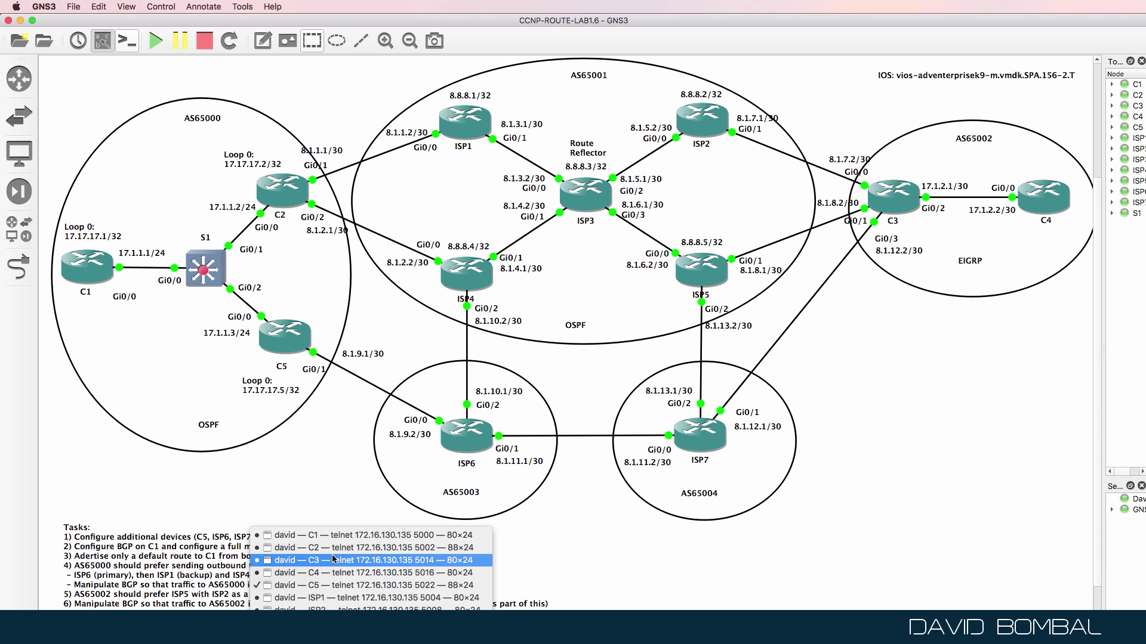
click(342, 585)
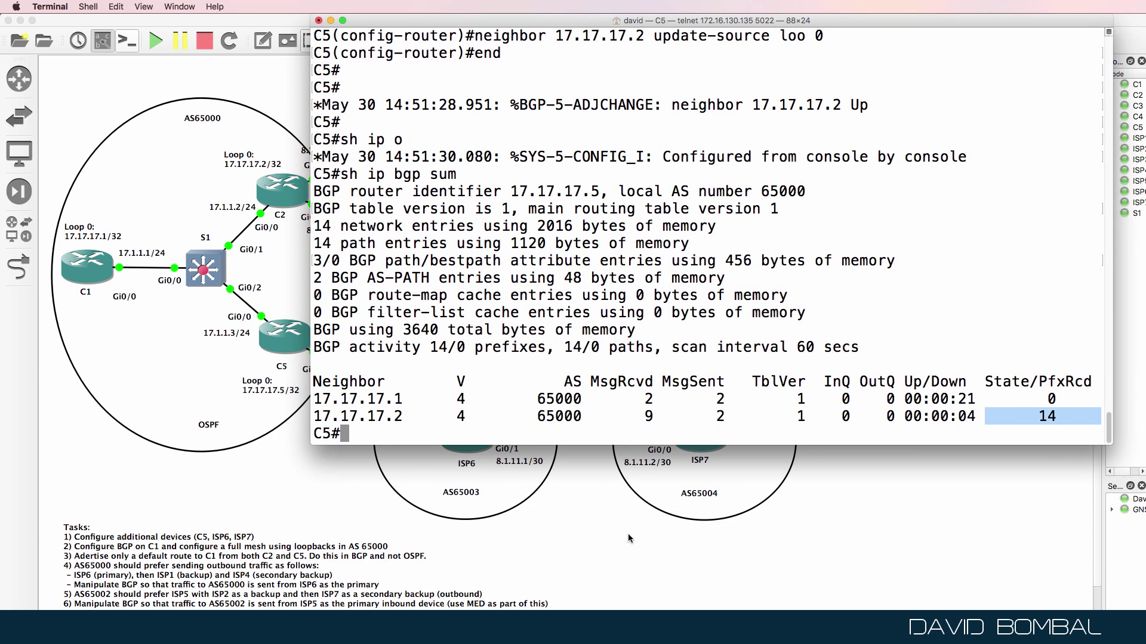
click(630, 539)
scroll(1050, 288, up, 3)
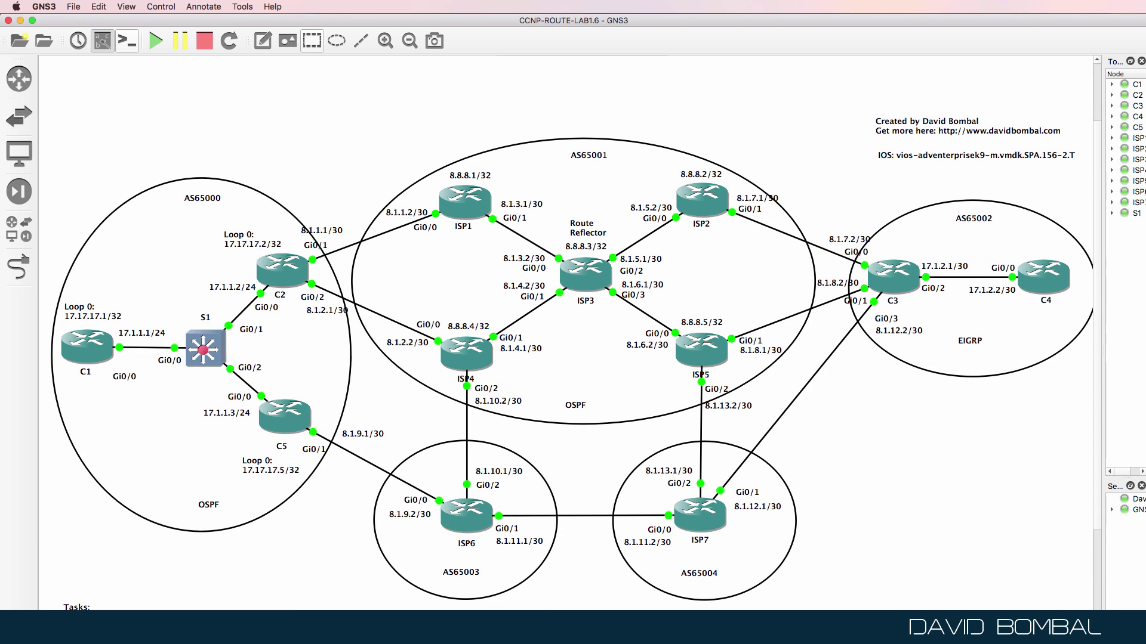
key(super+Tab)
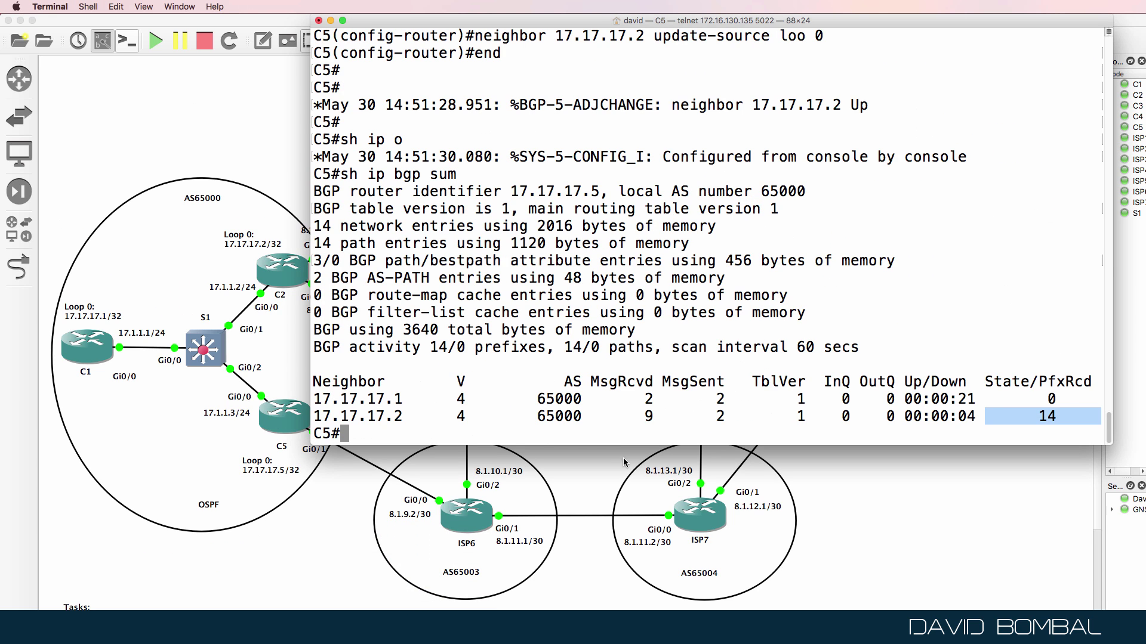
drag(612, 445, 601, 358)
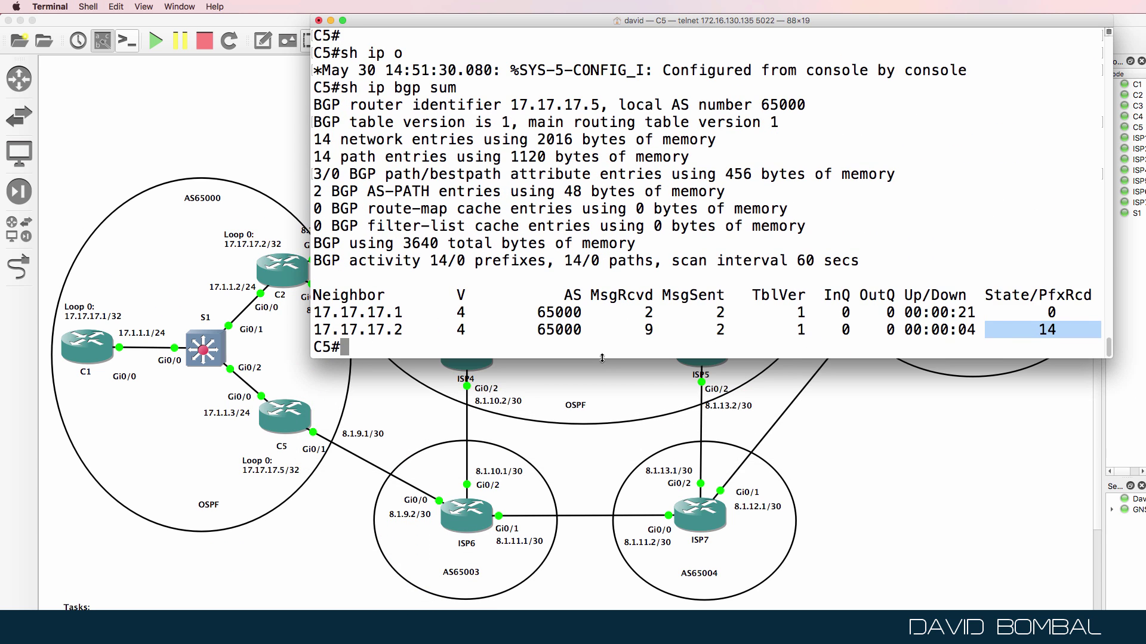
Step: Enter configuration mode on C5 and enable interface g0/1
key(Return)
key(Return)
text(conf t)
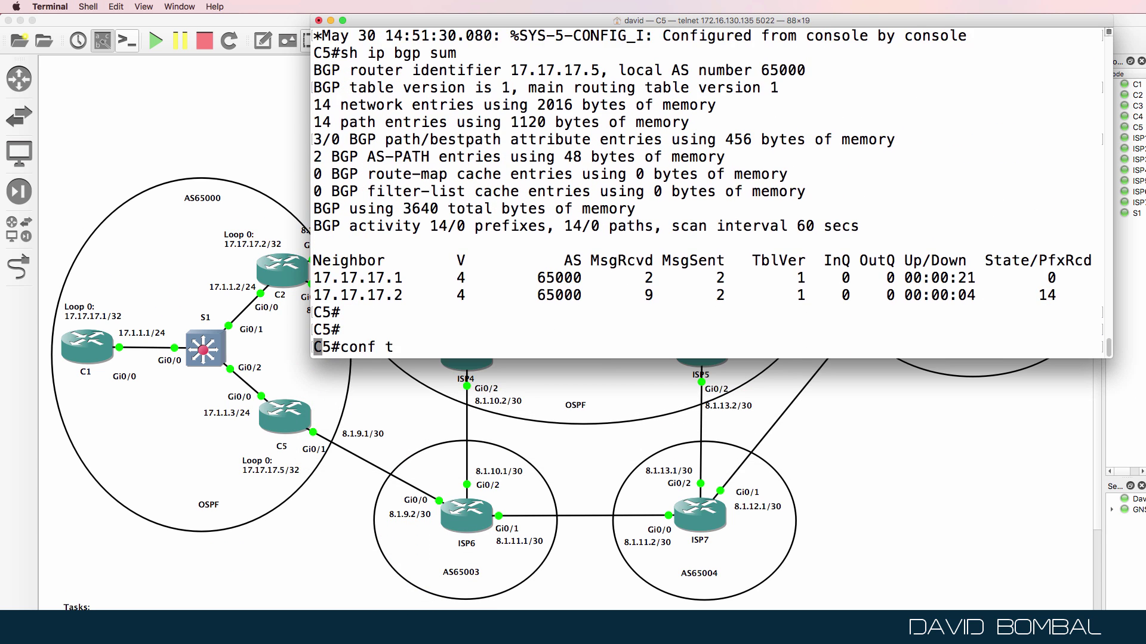
key(Return)
text(int g0/1)
key(Return)
text(no shut)
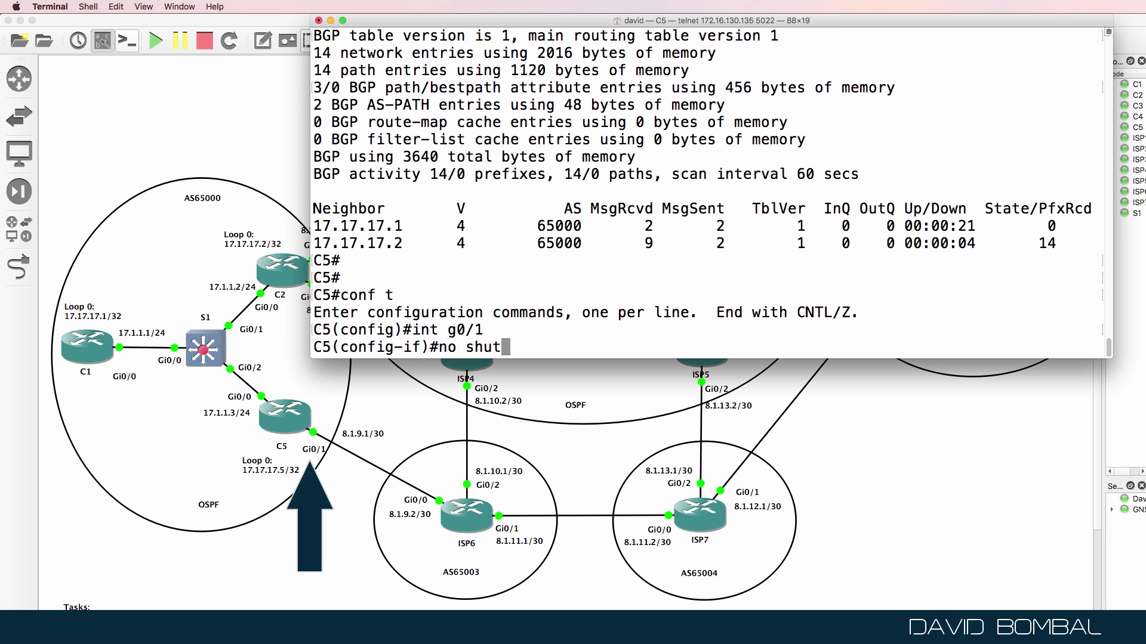
key(Return)
Step: Assign IP address 8.1.9.1 with mask 255.255.255.252 to C5's interface g0/1
text(ip add)
key(Tab)
text(8.1.9.1 255)
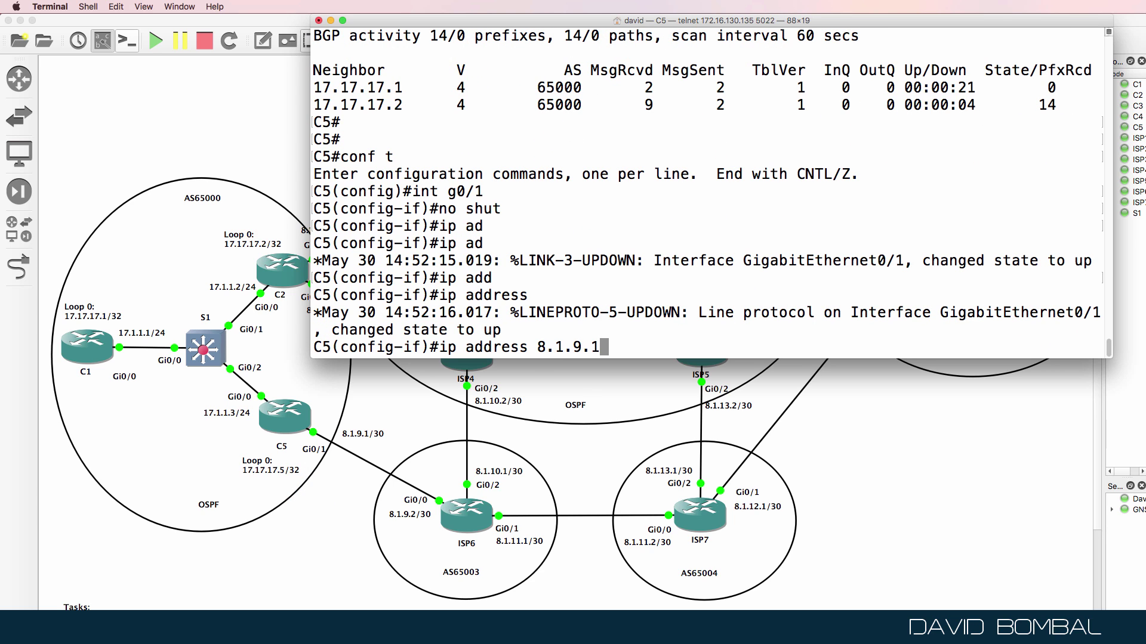
text(255.255.255.252)
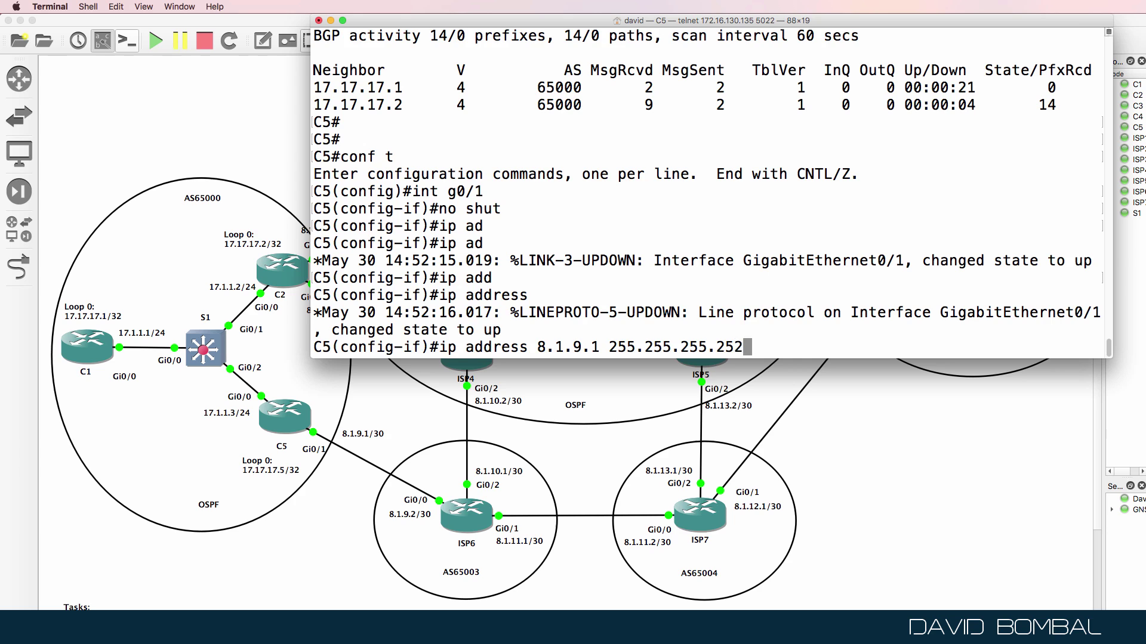
key(Return)
Step: Add BGP neighbor 8.1.9.2 with remote-as 65003 under C5's BGP process 65000
text(router bgp 65)
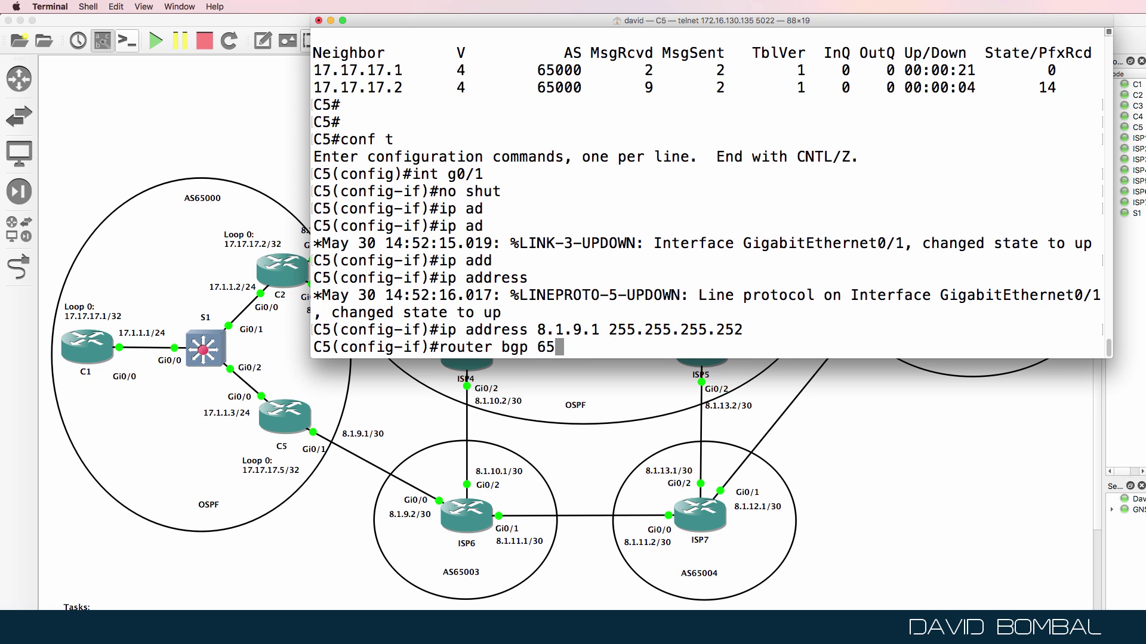
text(0000)
key(Return)
text(nei)
key(Tab)
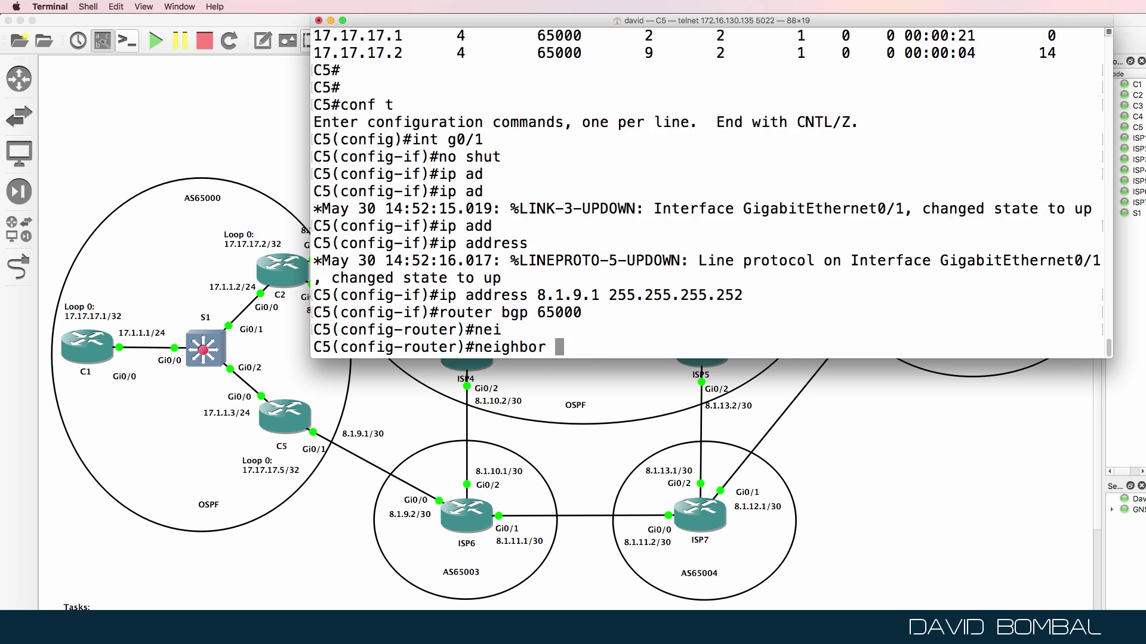
text(8.1.9.2 remote)
key(Tab)
text(-as )
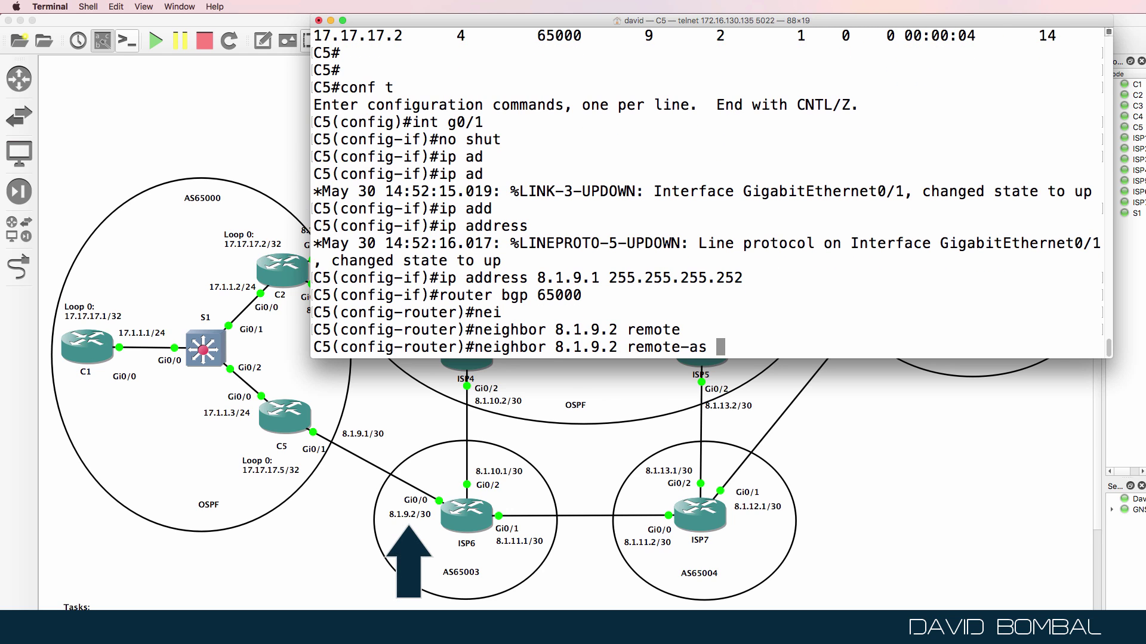
text(65003)
key(Return)
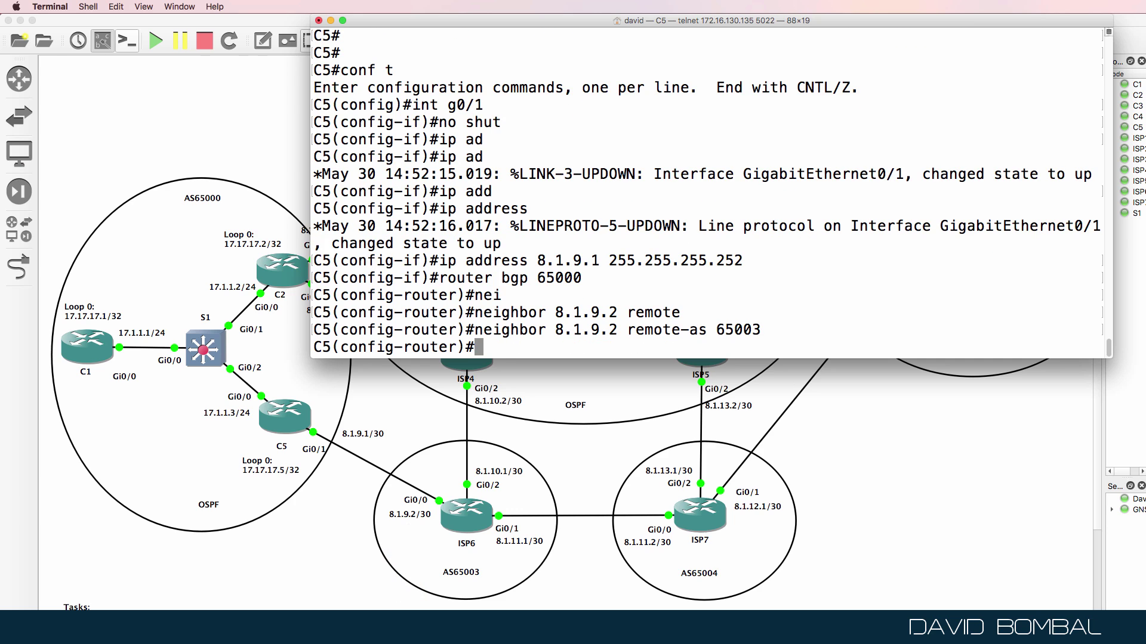
Step: Leave configuration mode on C5 and save the running configuration with wr
text(end)
key(Return)
text(wr)
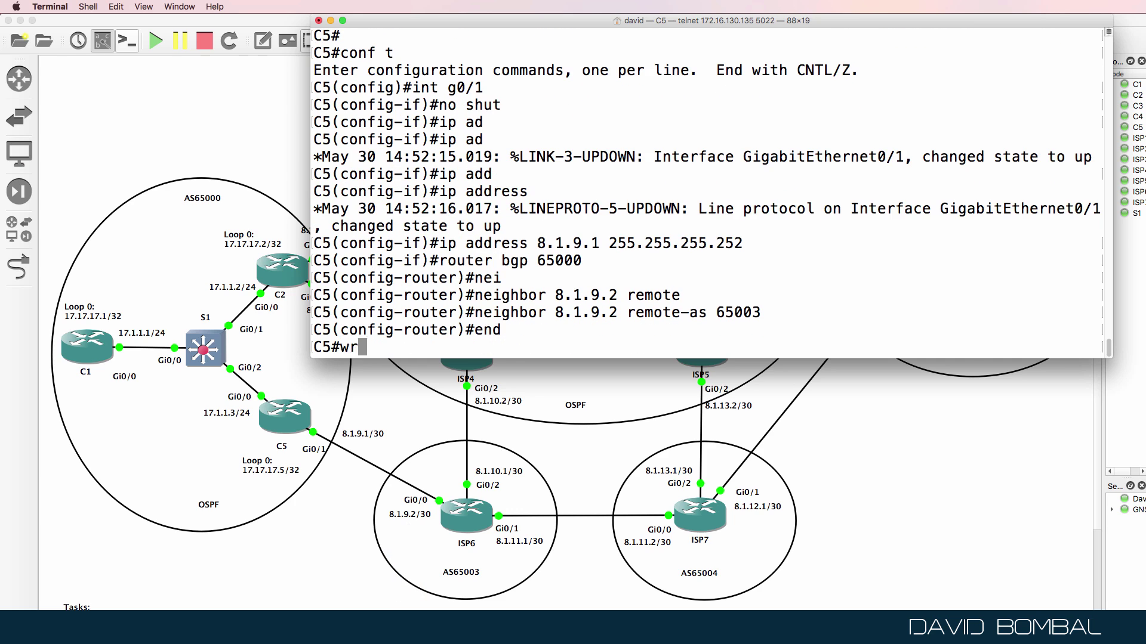
key(Return)
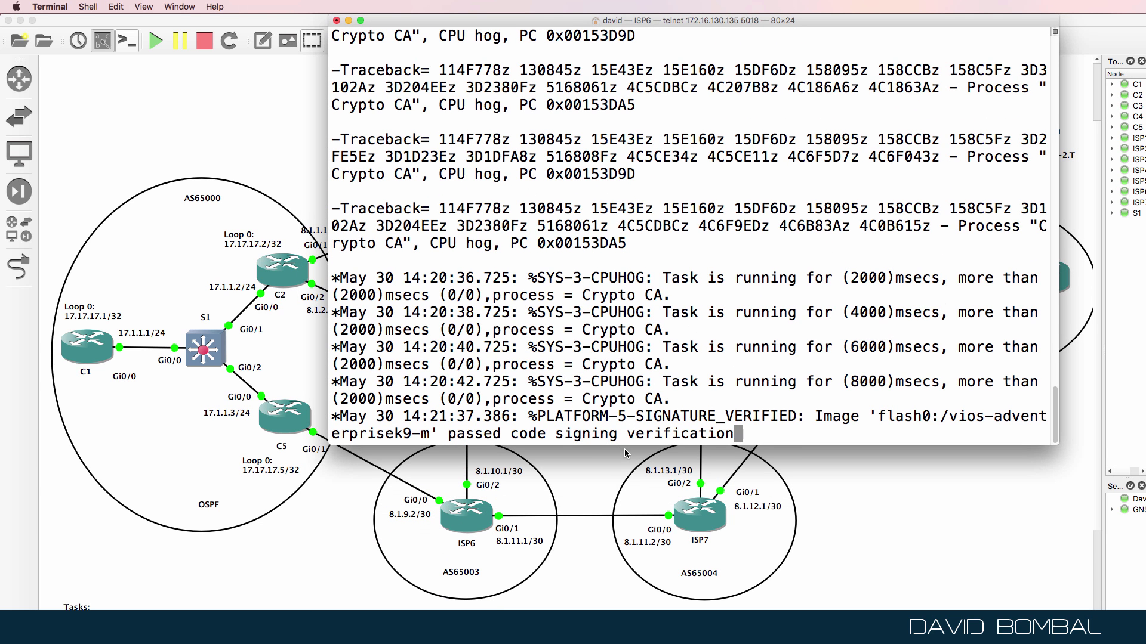
Step: Shorten the ISP6 console window over the topology and set the router's hostname to ISP6
drag(625, 446, 605, 314)
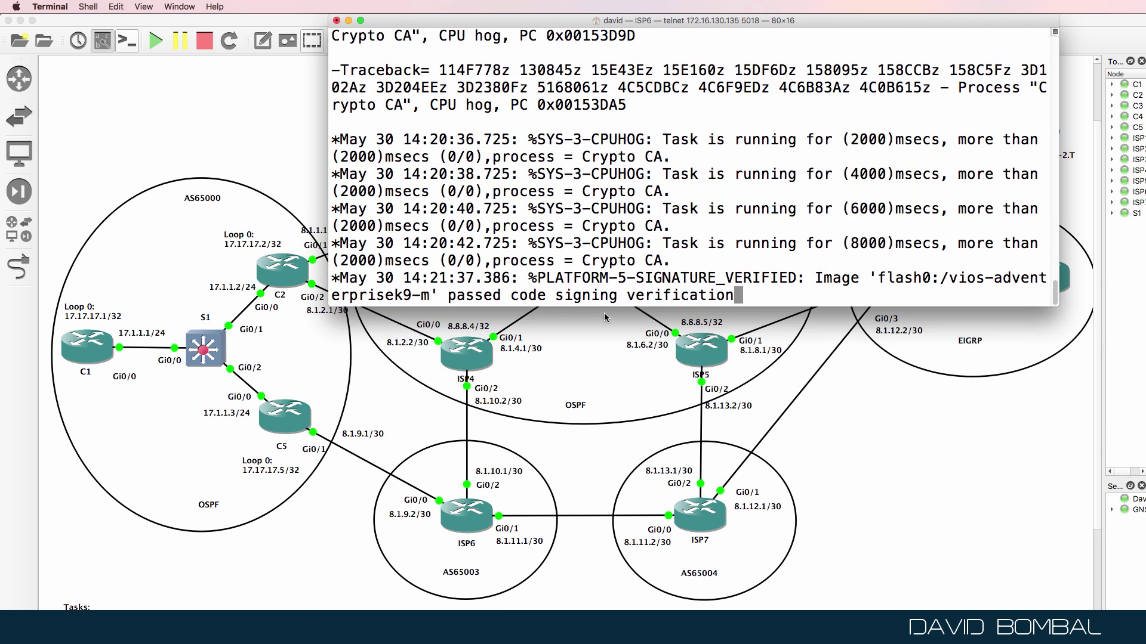
key(Return)
text(cnf t)
key(Return)
text(conf t)
key(Return)
text(host ISPF6)
key(Return)
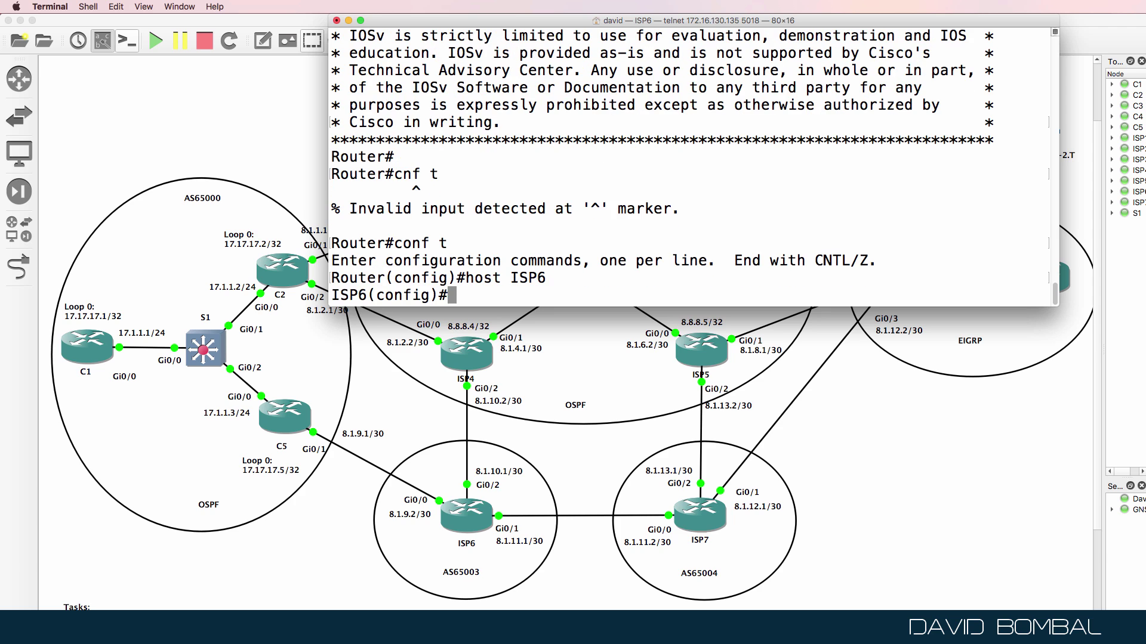
Step: Enable interface g0/0 on ISP6
text(int g0/0)
key(Return)
text(no shut)
key(Return)
Step: Assign IP address 8.1.9.2 with mask 255.255.255.252 to ISP6's interface g0/0
text(ip a)
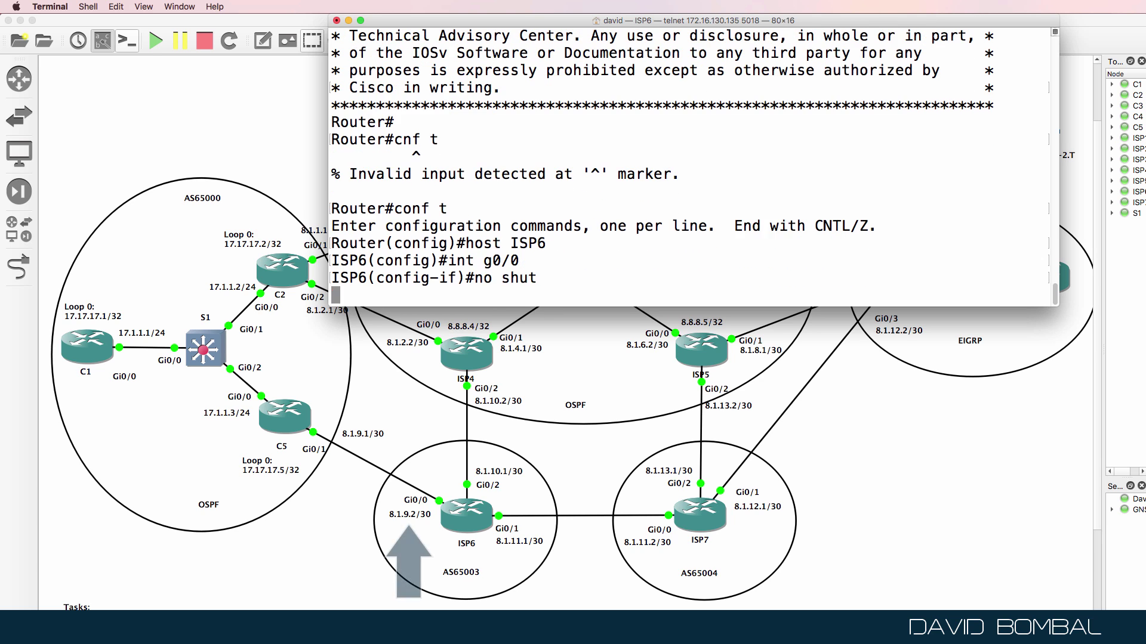
text(d)
key(Tab)
text(d)
key(Tab)
text(8.1.0)
key(BackSpace)
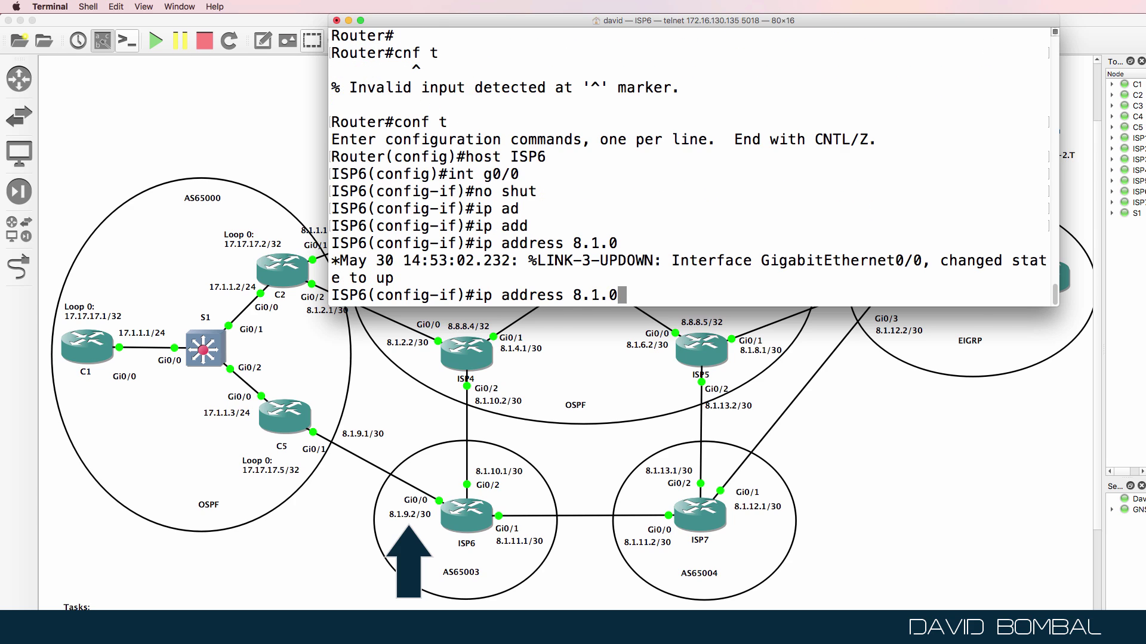
text(9.2 255.255.255.255.252)
key(Return)
Step: Enable interface g0/2 on ISP6 and assign it IP address 8.1.10.1 with mask 255.255.255.252
text(int g0/2)
key(Return)
text(no shut)
key(Return)
text(ip add)
key(Tab)
text(8.1.10.1 25)
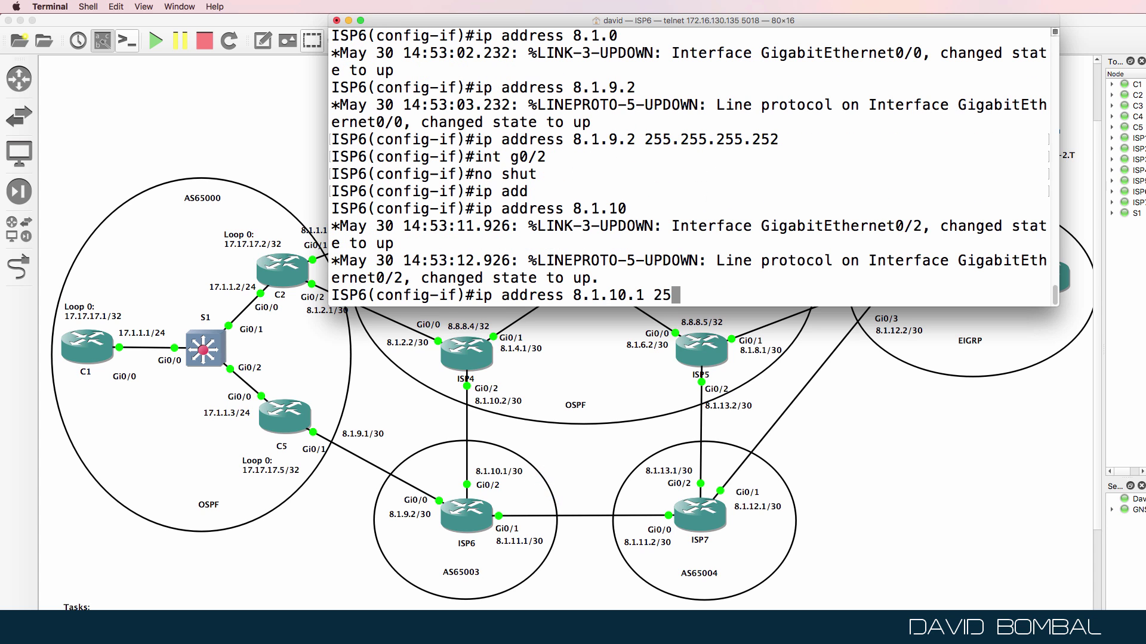
text(5.255.255.252)
key(Return)
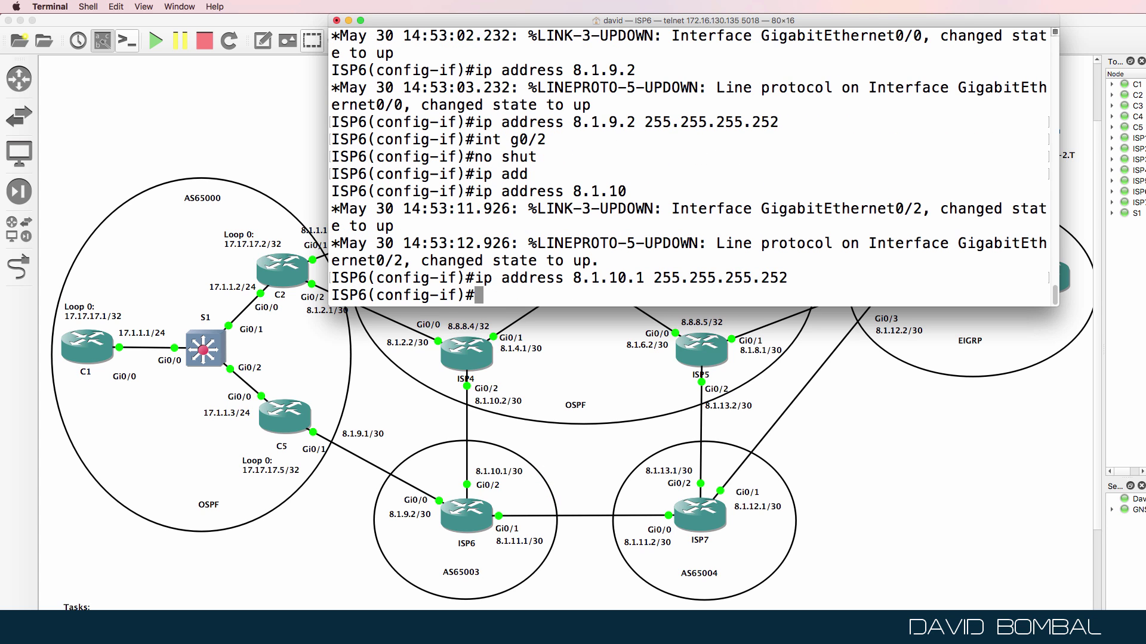
Step: Enable interface g0/1 on ISP6
text(int g0/1)
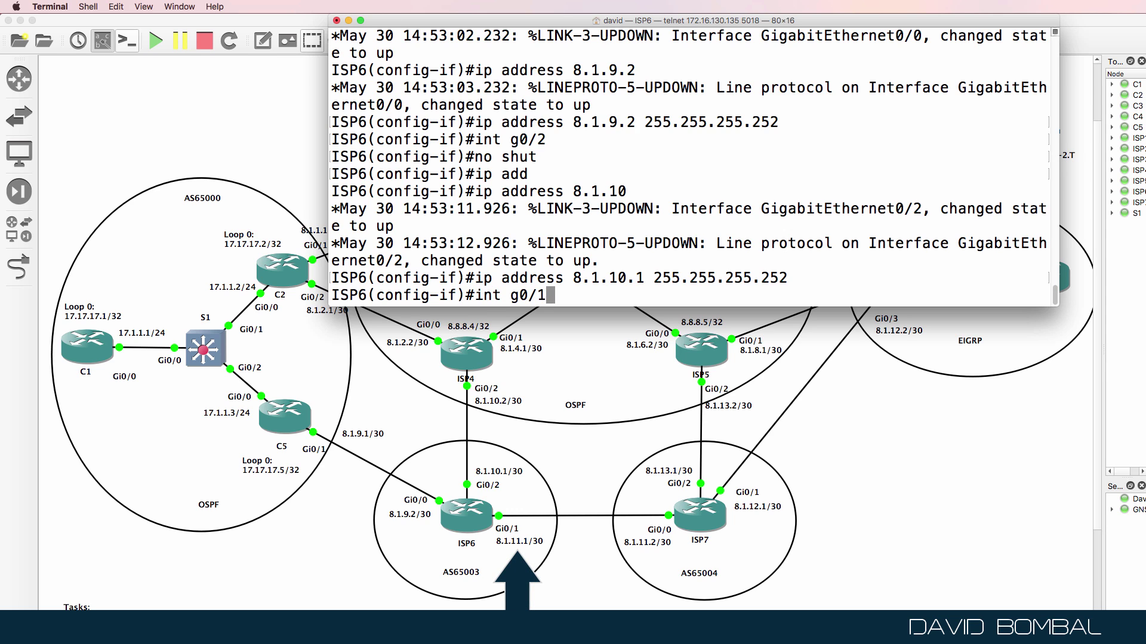
key(Return)
text(no shut)
key(Return)
Step: Assign IP address 8.1.11.1 with mask 255.255.255.252 to ISP6's interface g0/1
text(ip add)
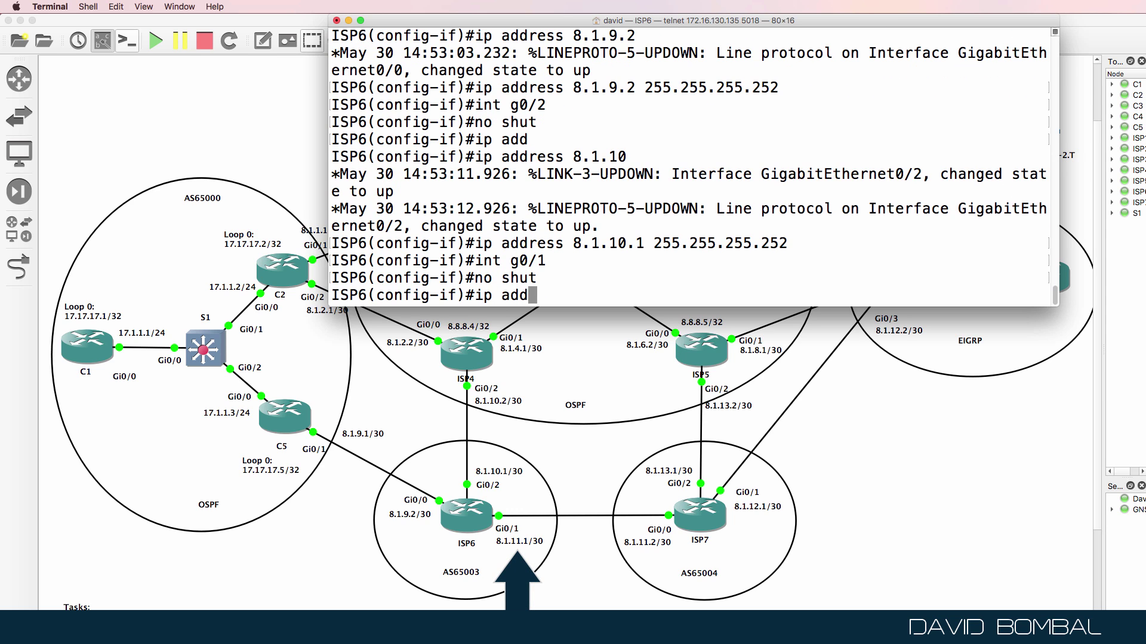
key(Tab)
text(1)
key(BackSpace)
text(8.1.111)
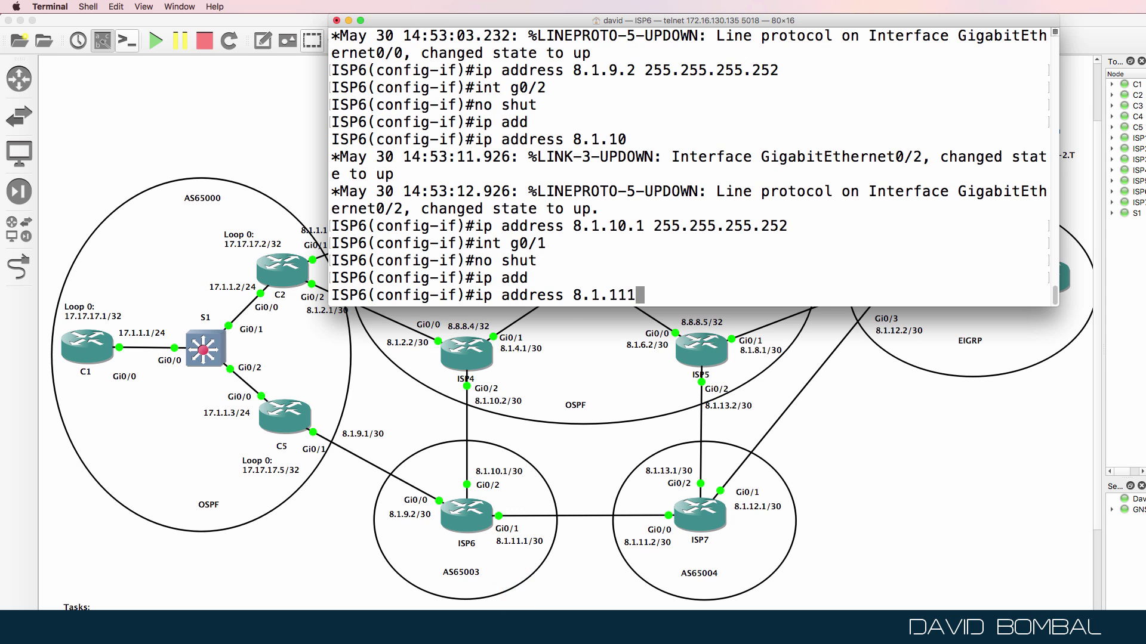
key(BackSpace)
text(.1 255.255.255.25)
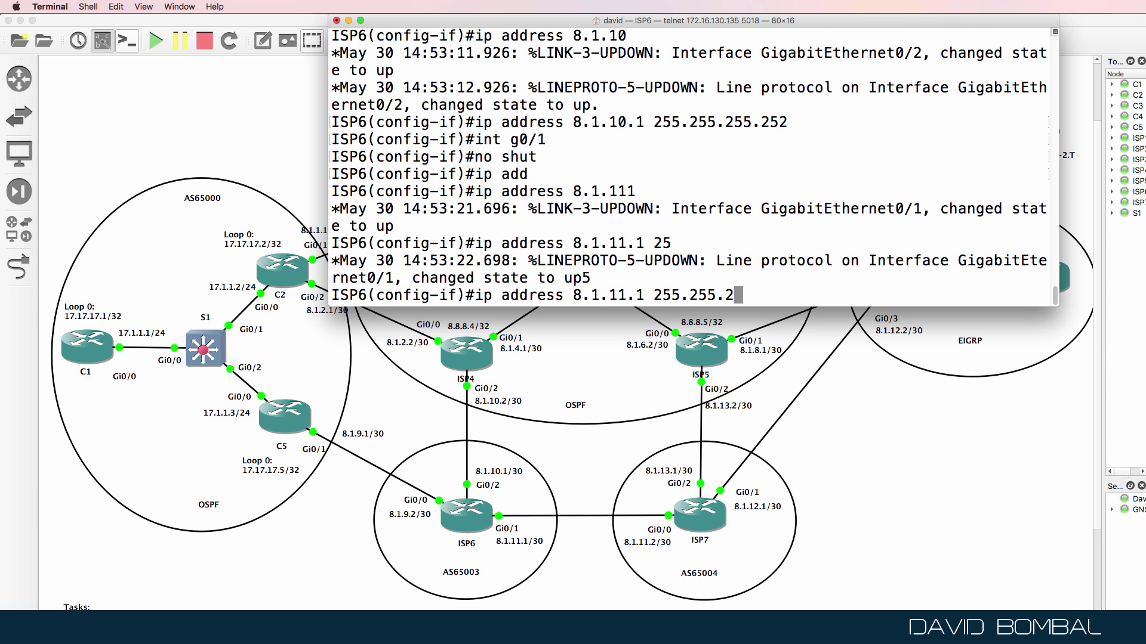
text(2)
key(Return)
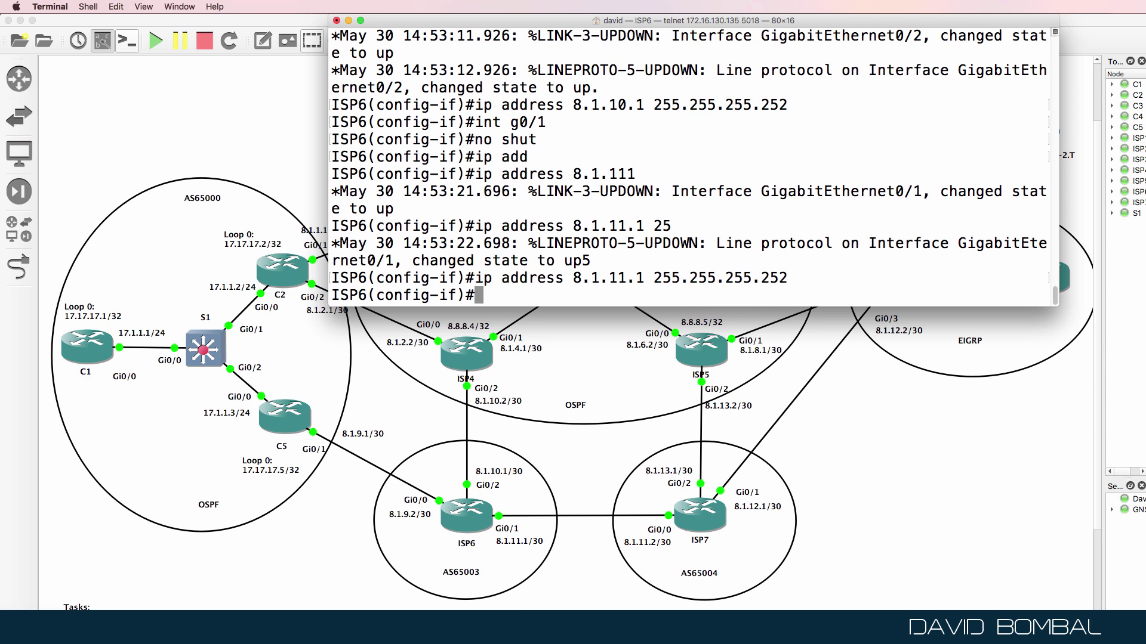
Step: Leave configuration mode and show the brief IP interface list on ISP6, examining addresses and status in a wider console window
text(end)
key(Return)
text(sh ip int brief)
key(Return)
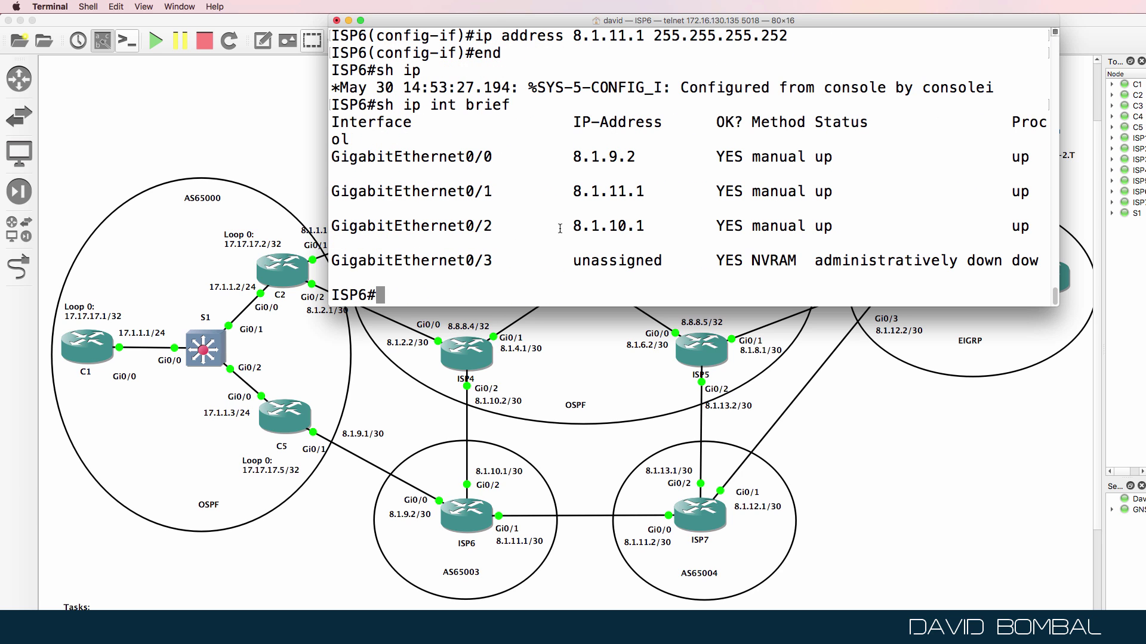
drag(320, 158, 276, 156)
drag(282, 225, 991, 259)
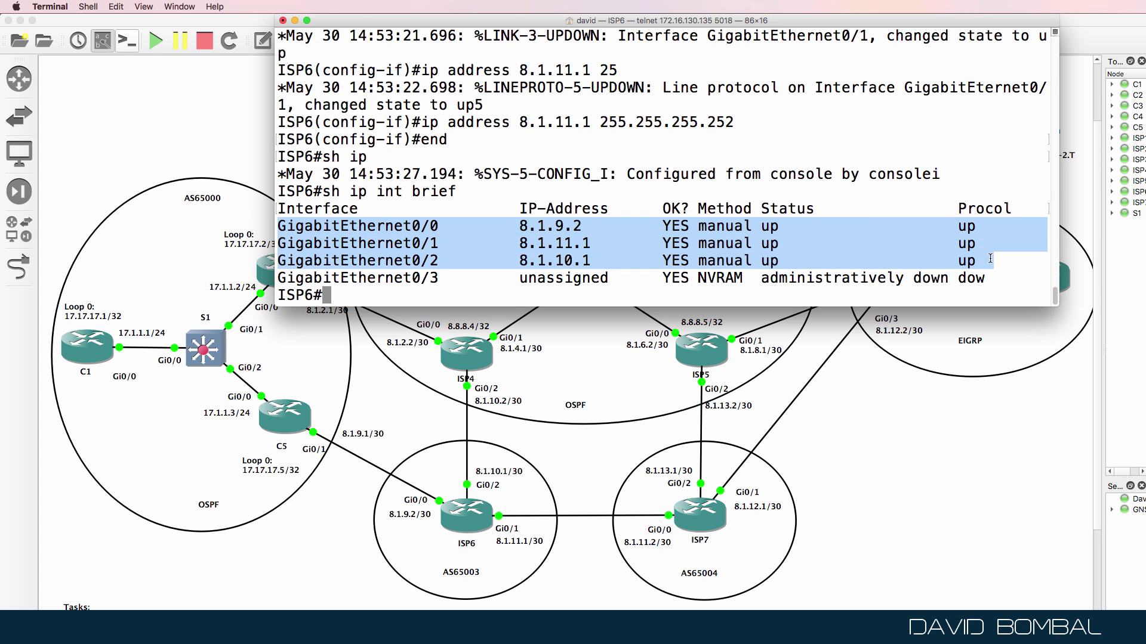
Step: Start the BGP process for AS 65003 on ISP6
text(conf t)
key(Return)
text(router bgp 6500)
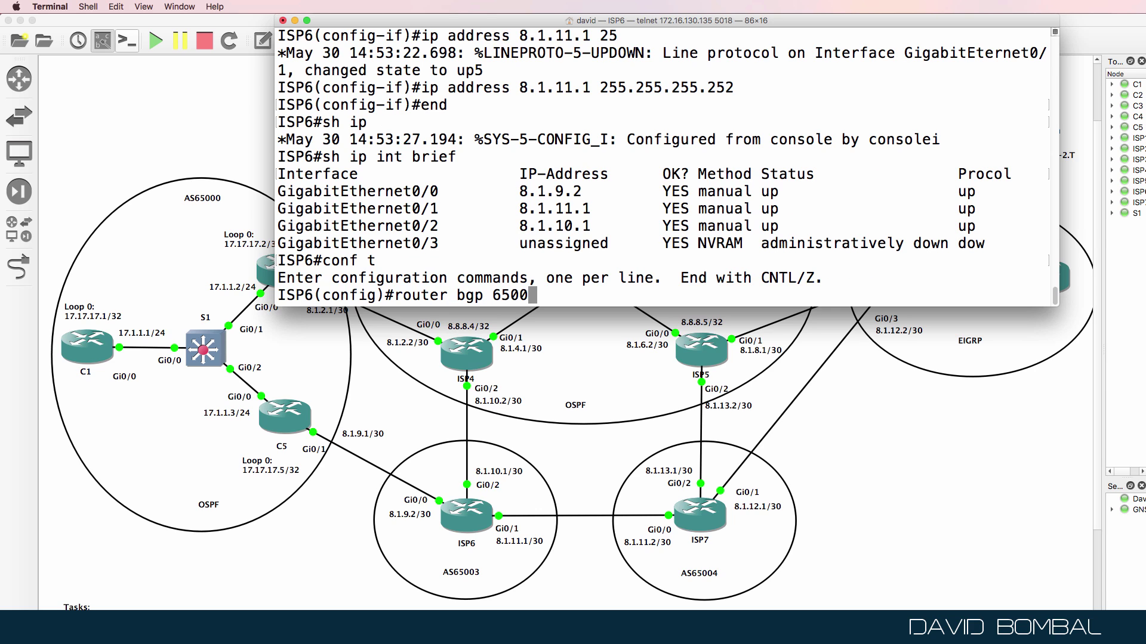
text(3)
key(Return)
Step: Add C5's address 8.1.9.1 as a BGP neighbor with remote-as 65000 on ISP6
text(nei)
key(Tab)
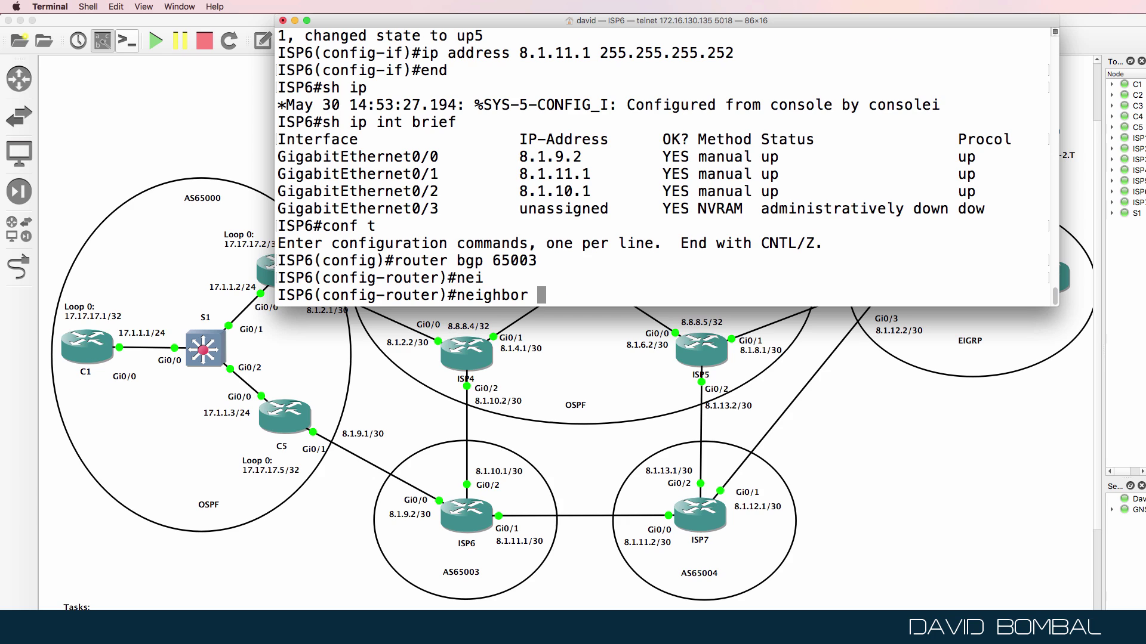
text(8.1.9.1)
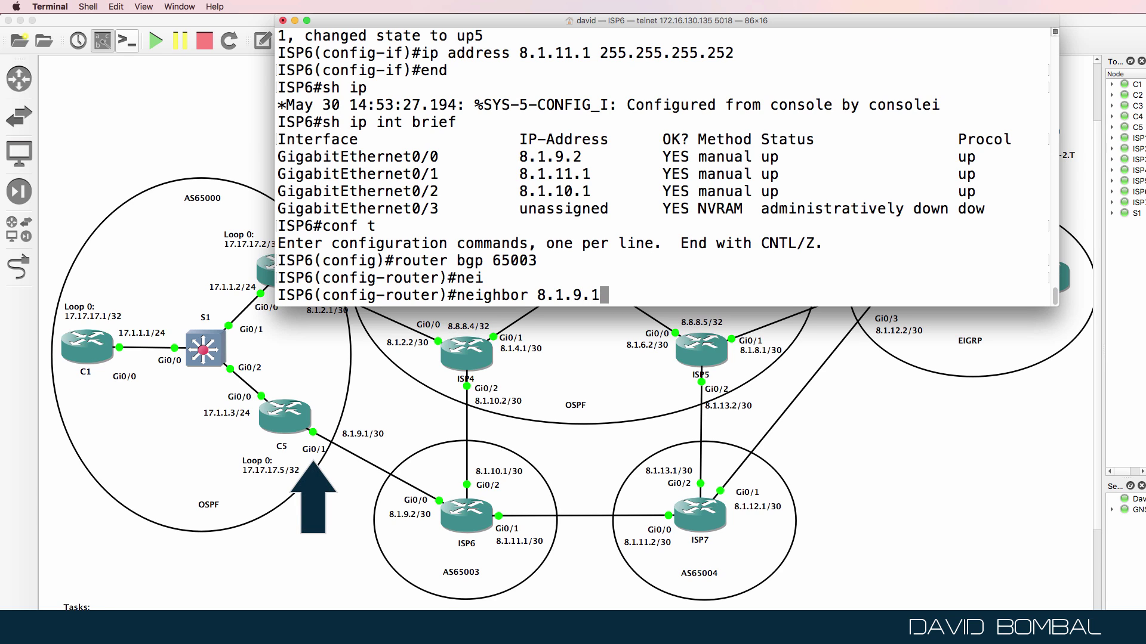
text( remot)
key(Tab)
text(65)
key(BackSpace)
key(BackSpace)
text(65000)
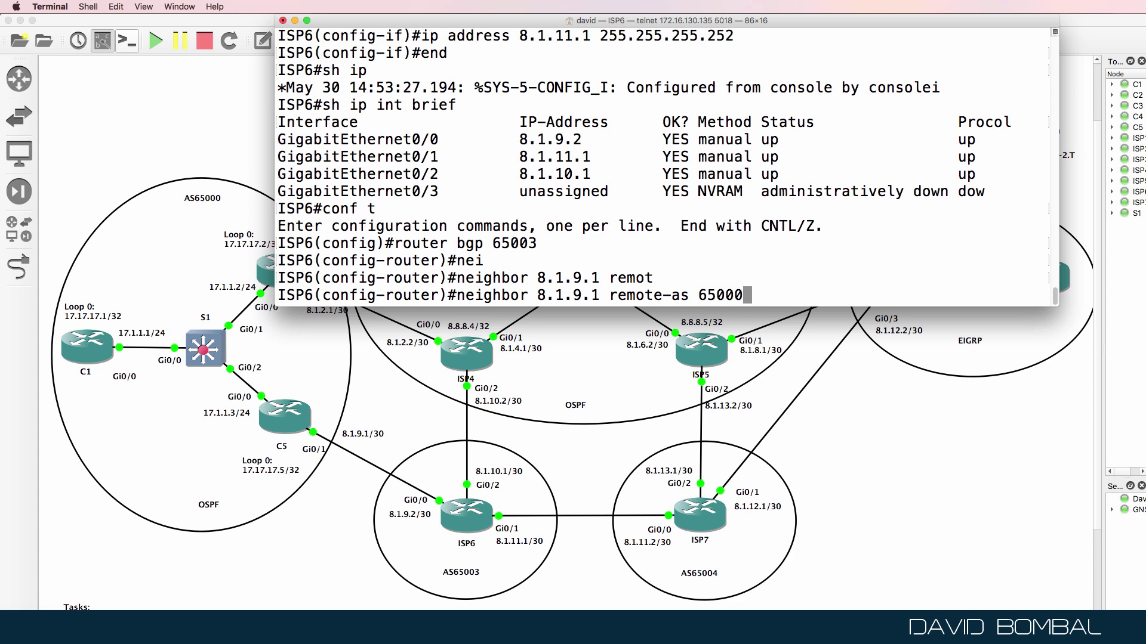
key(Return)
Step: Add ISP4's address 8.1.10.2 as a BGP neighbor with remote-as 65001 on ISP6
text(nei)
key(Tab)
text(8.1)
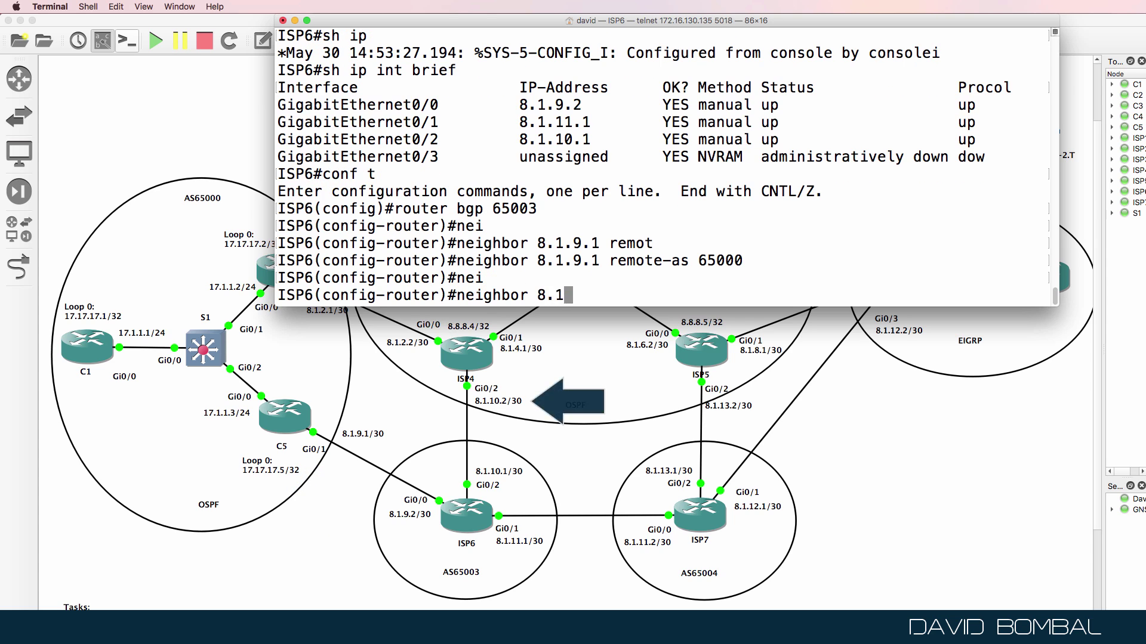
text(.10.2 remote)
key(Tab)
text(-as )
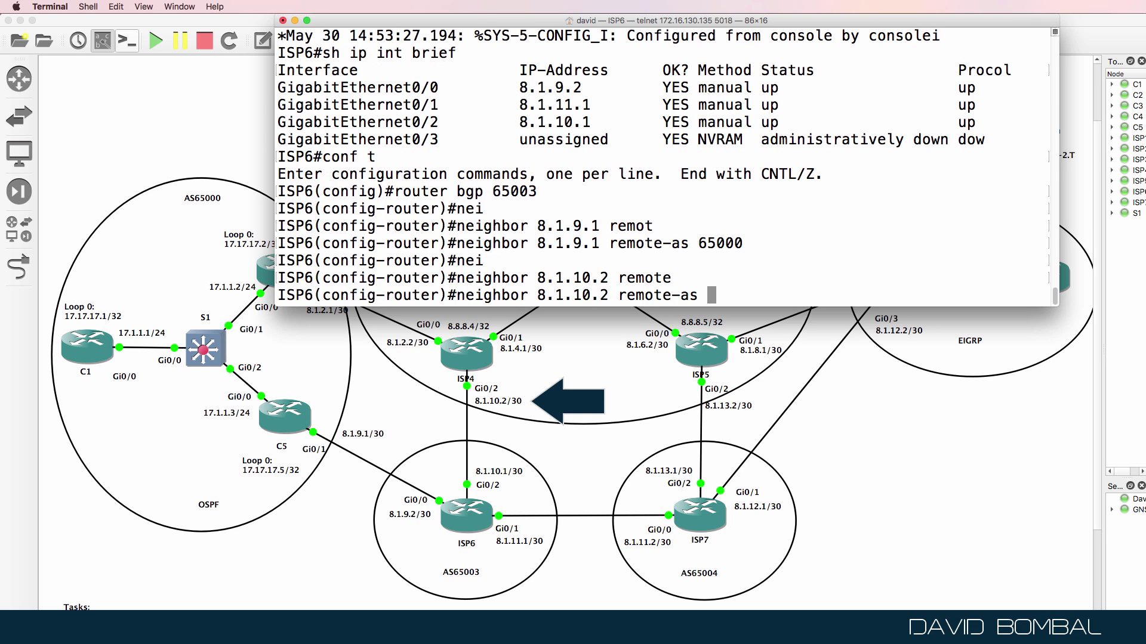
text(65002)
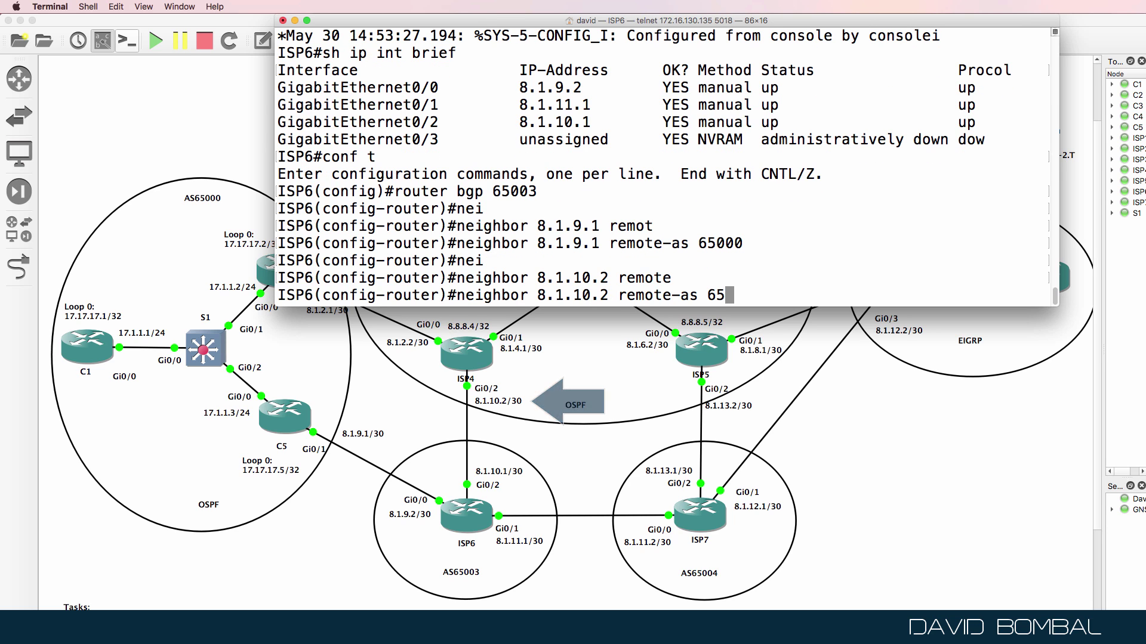
key(BackSpace)
text(1)
key(Return)
Step: Glance at the full GNS3 topology, return to the ISP6 console and add BGP neighbor 8.1.11.2 with remote-as 65004
click(475, 363)
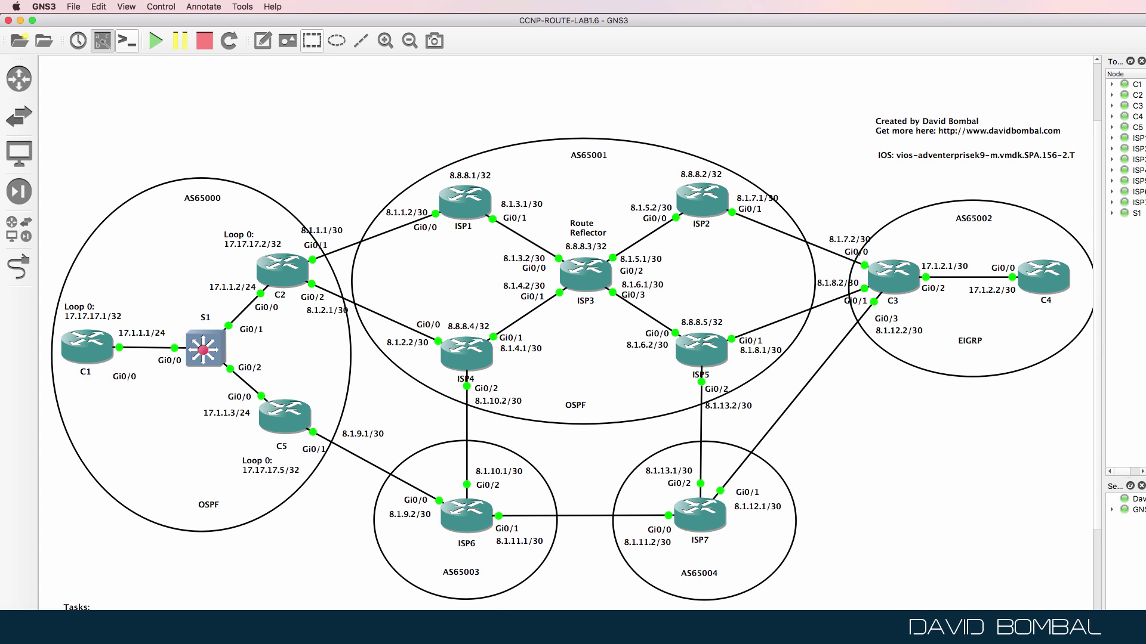
right_click(371, 626)
click(358, 597)
text(nei)
key(Tab)
text(8.1.11.2 )
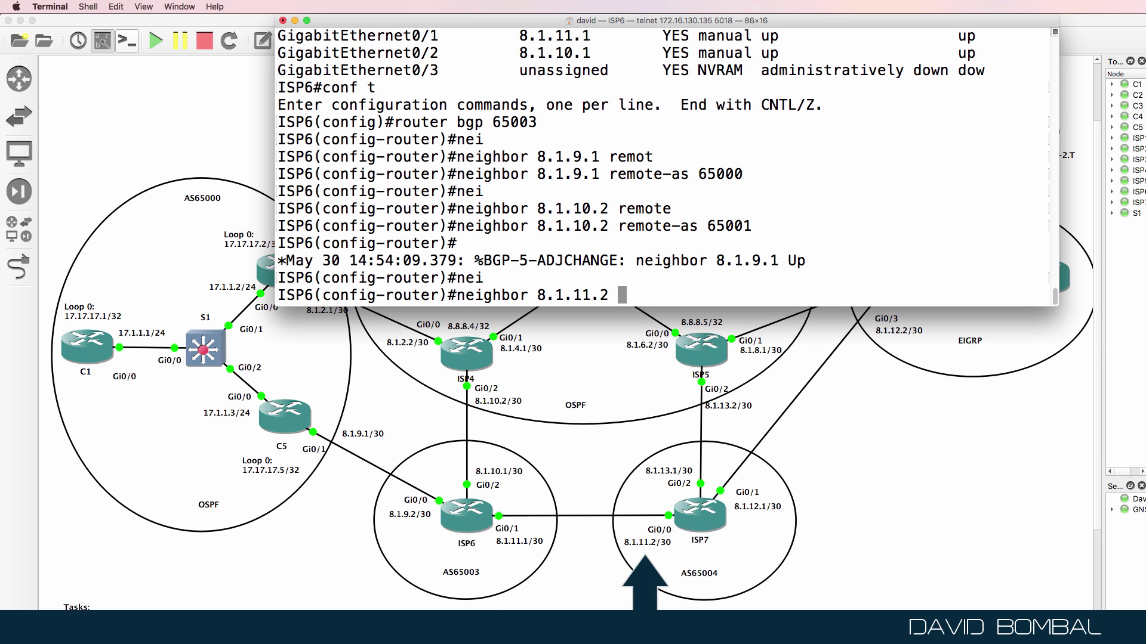
text(remote)
key(Tab)
text(650004)
key(BackSpace)
key(BackSpace)
text(4)
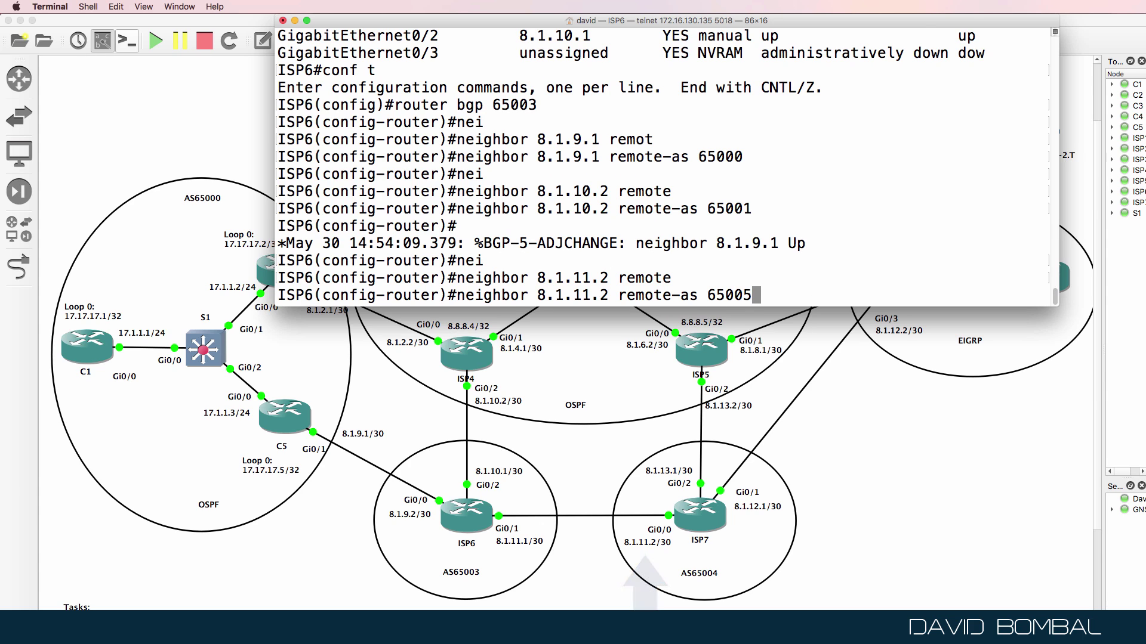
key(Return)
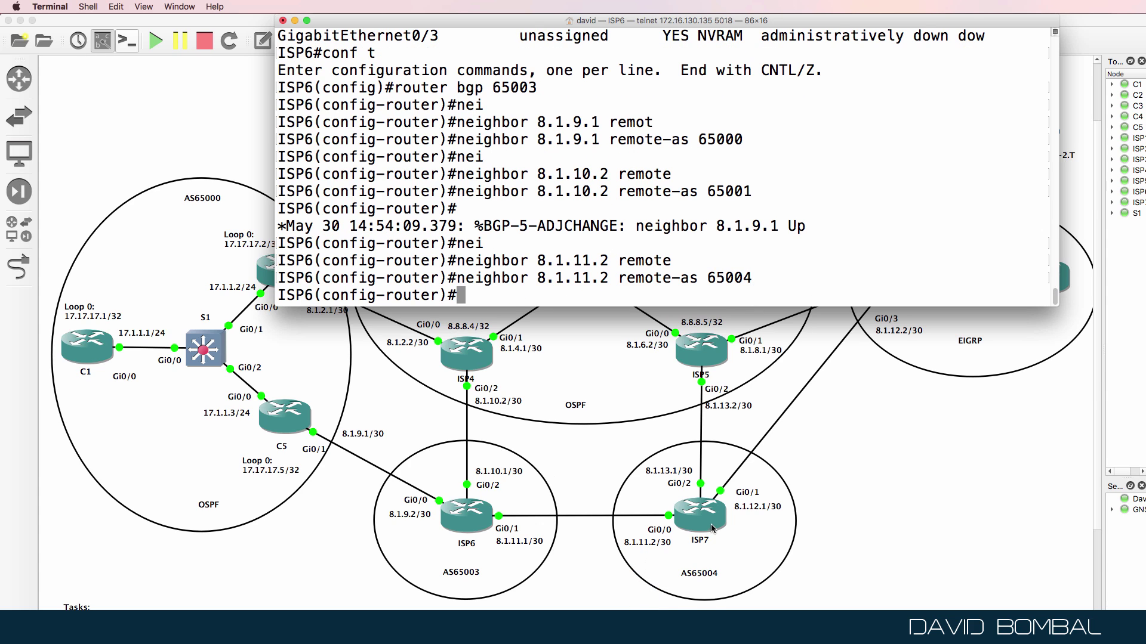
Step: Leave configuration mode on ISP6 and review the BGP neighbor summary, widening the console so each row fits on one line
text(end)
key(Return)
key(Return)
key(Return)
text(sh ip os)
key(BackSpace)
key(BackSpace)
text(bgp sum)
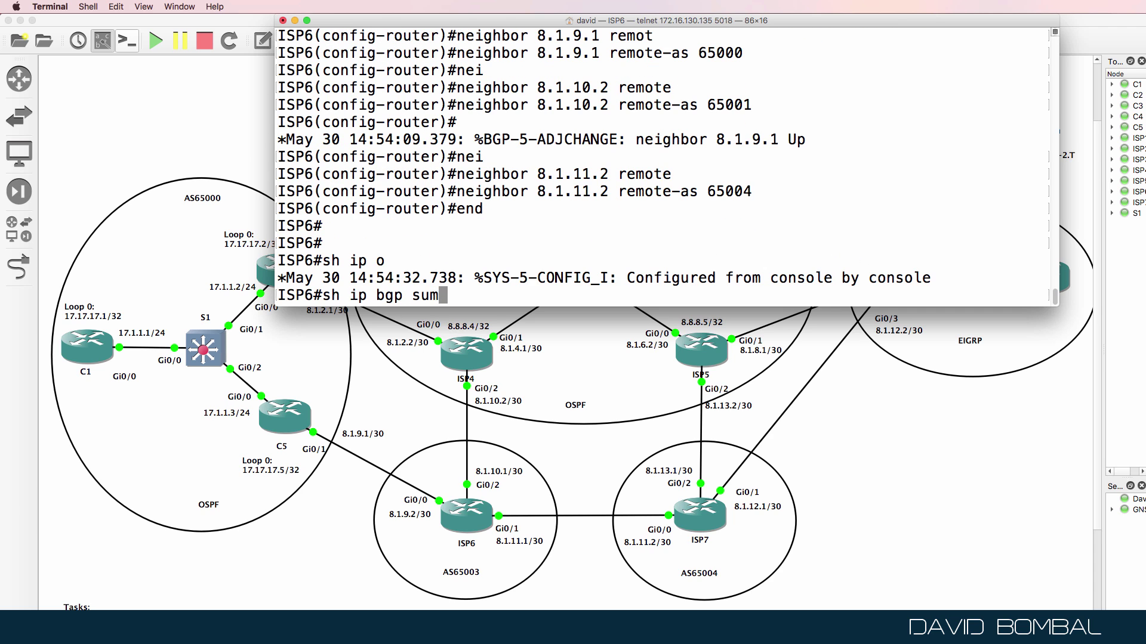
key(Return)
drag(1030, 234, 1095, 230)
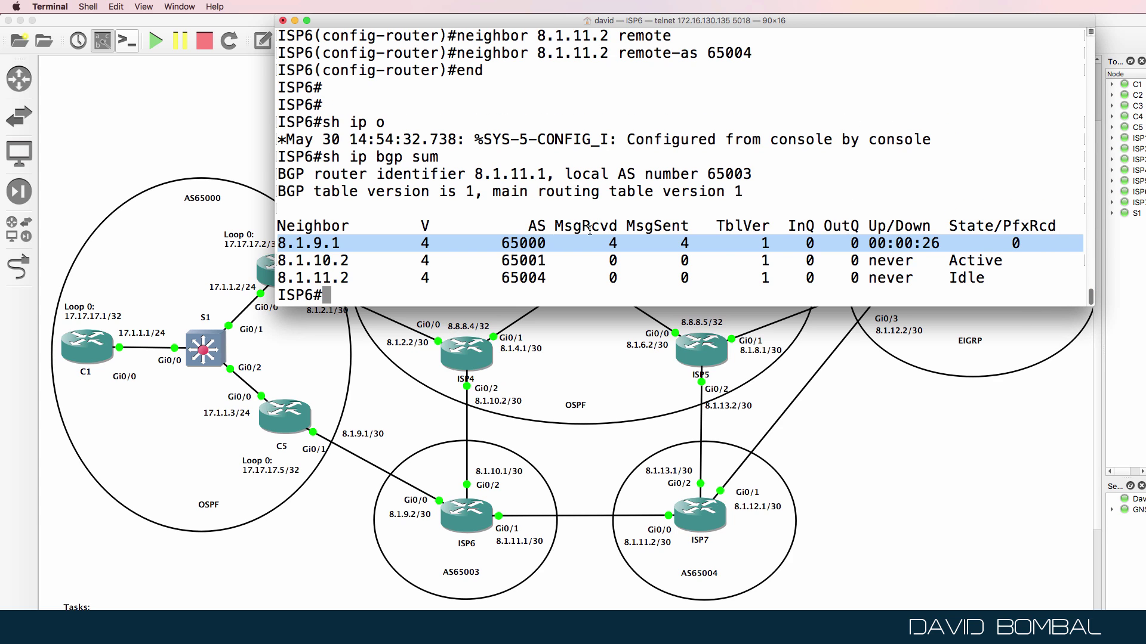
drag(985, 279, 288, 285)
Step: Save ISP6's configuration and switch to the ISP4 console
text(wr)
key(Return)
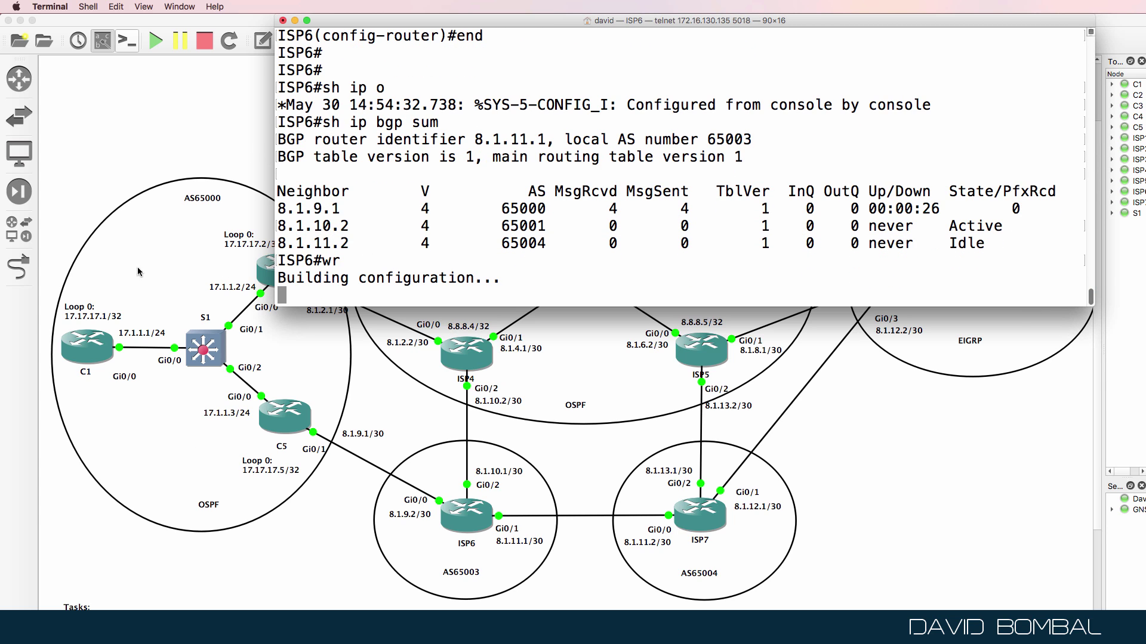
click(136, 163)
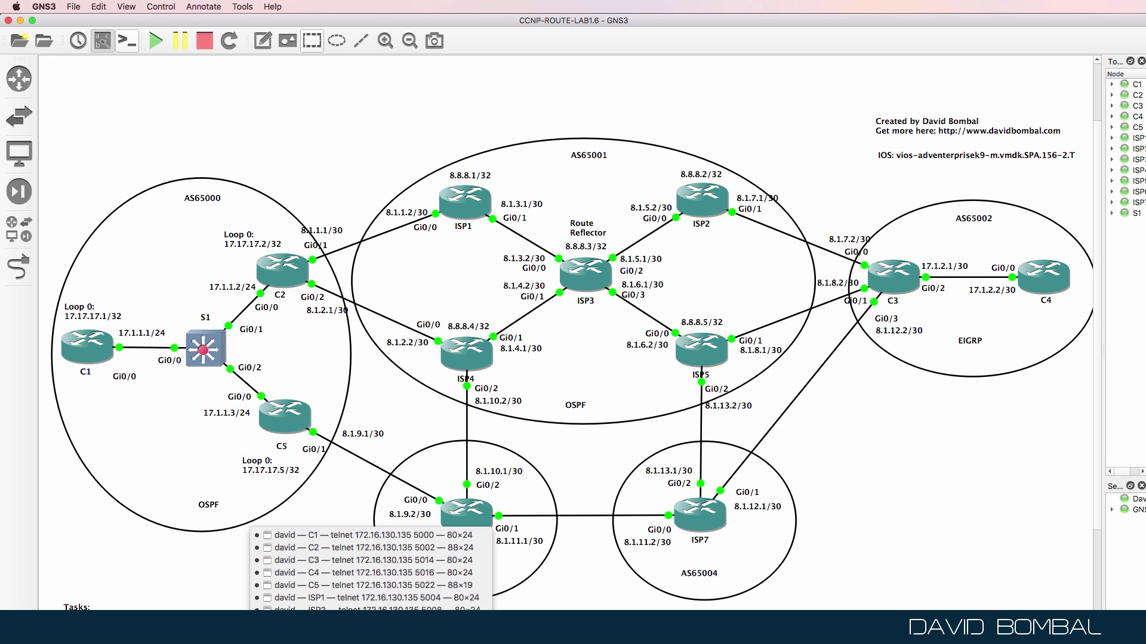
click(370, 635)
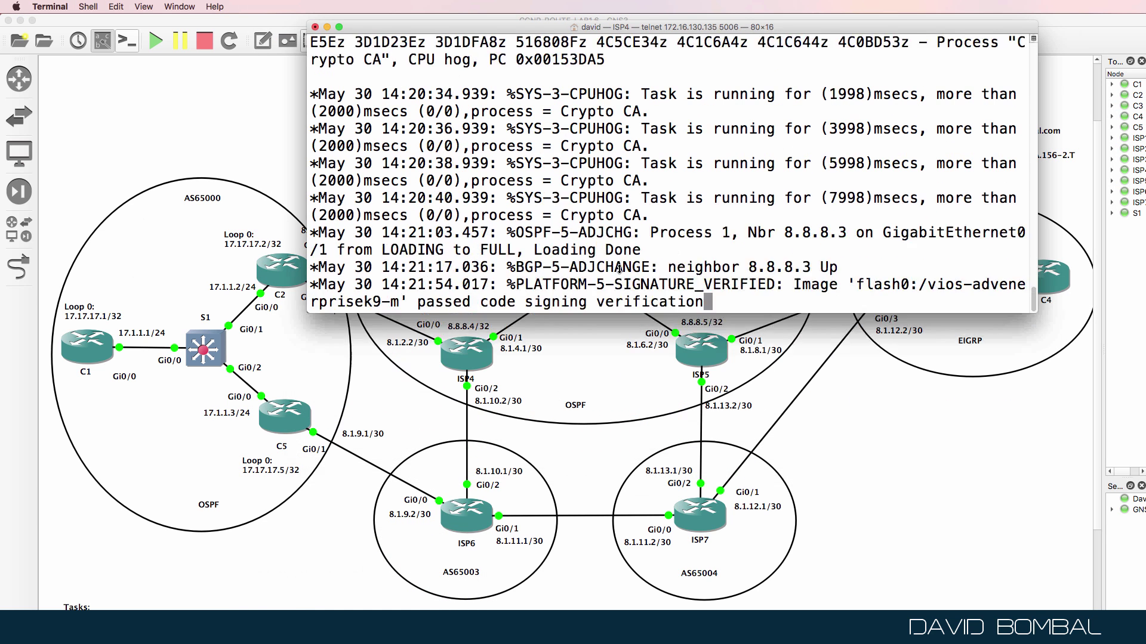
Step: List ISP4's interfaces in brief and check the addresses on GigabitEthernet0/0 and 0/1
key(Return)
text(sh ip int brief)
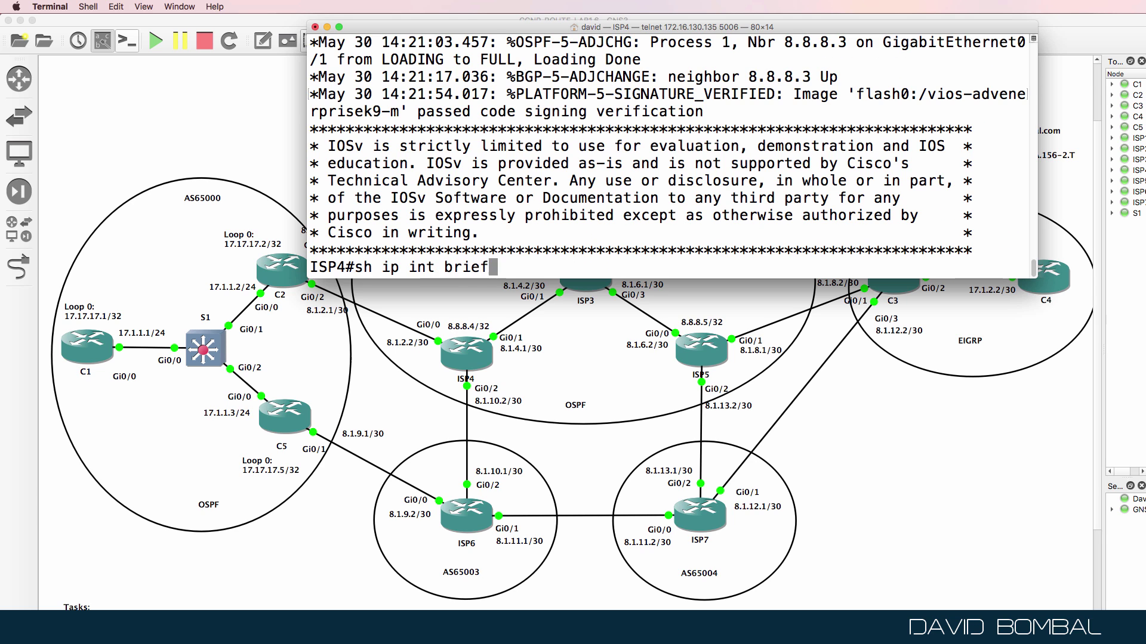
key(Return)
drag(307, 114, 242, 113)
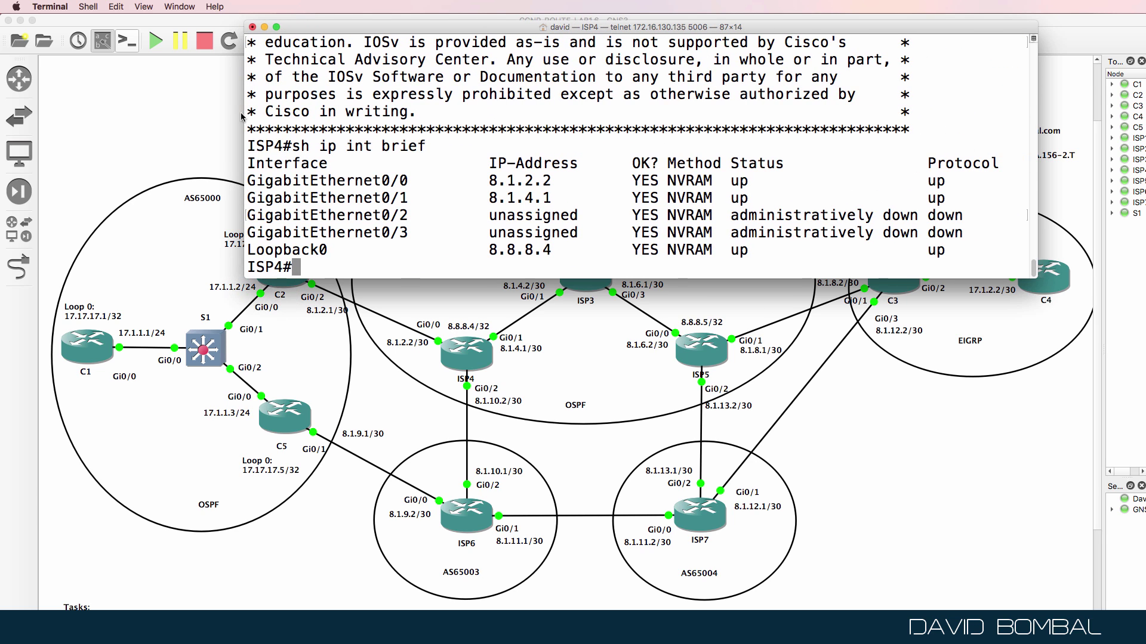
drag(479, 175, 562, 182)
drag(480, 193, 565, 194)
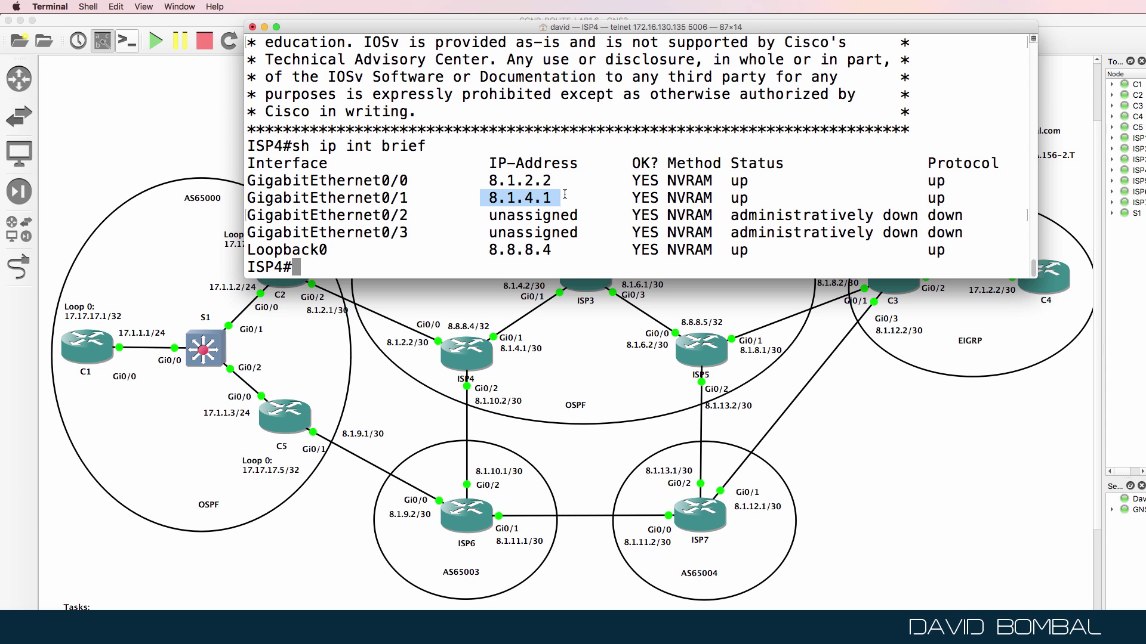
Step: Enter configuration mode on ISP4 and enable interface g0/2
text(conf t)
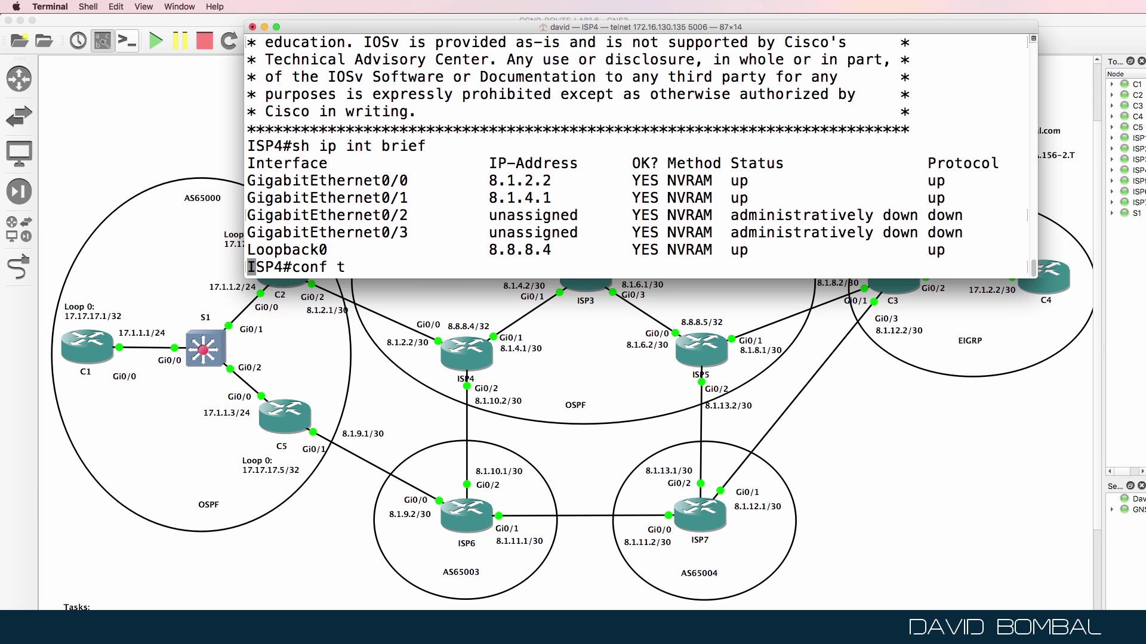
key(Return)
text(int g0/3)
key(Return)
text(int g0/2)
key(Return)
text(no shut)
key(Return)
Step: Assign IP address 8.1.10.2 with mask 255.255.255.252 to ISP4's g0/2 interface
text(ip add)
key(Tab)
text(8.1.)
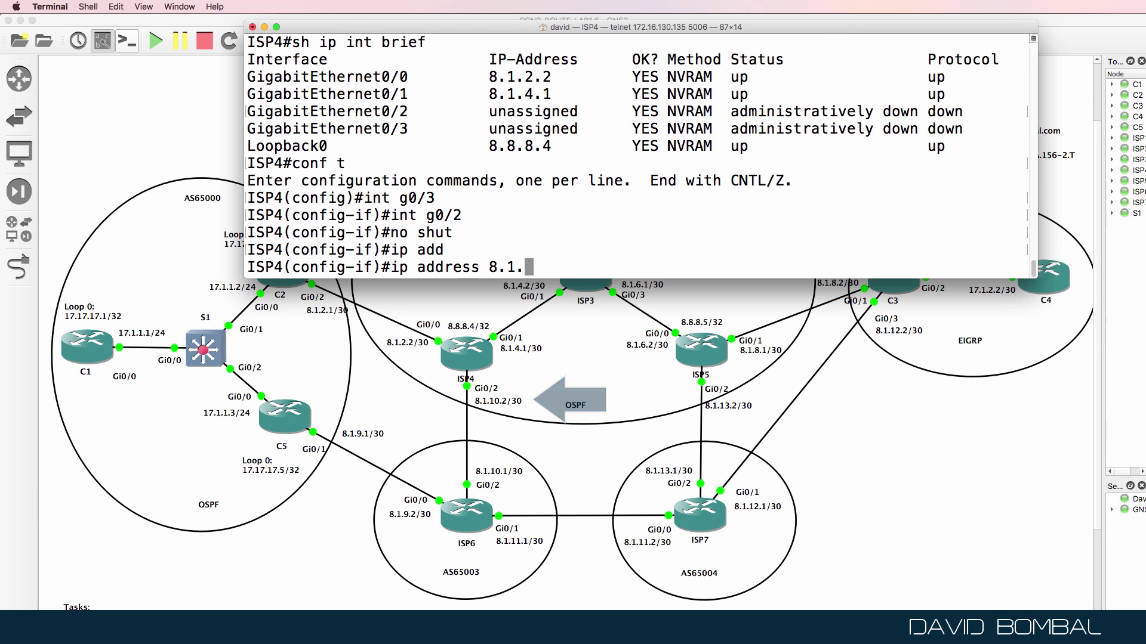
text(10.2 255.255.25.25)
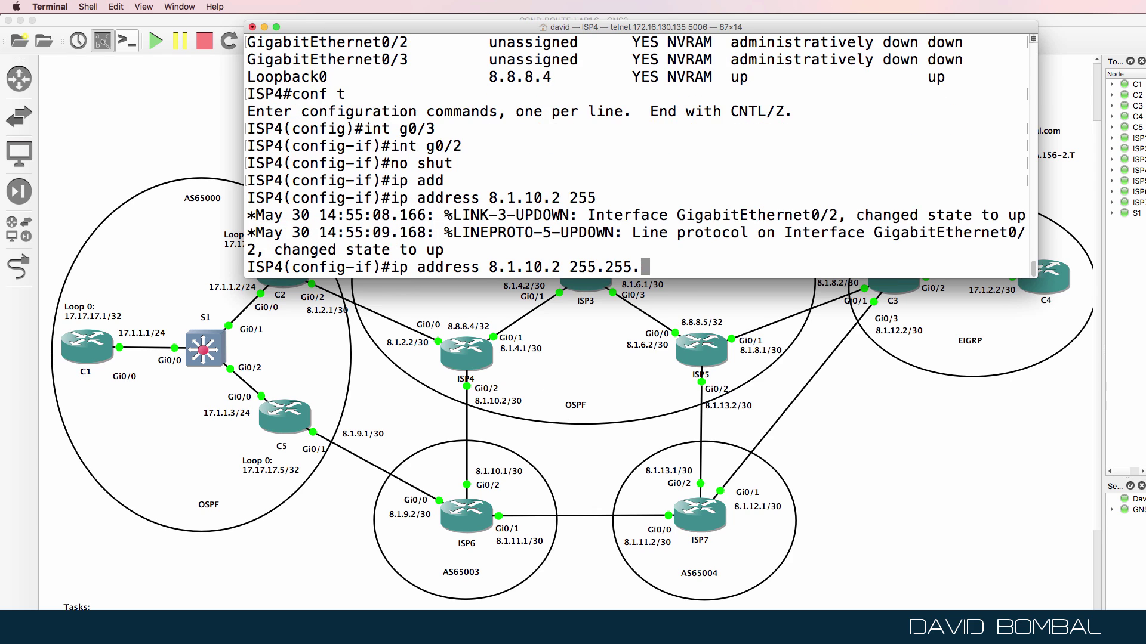
key(BackSpace)
key(BackSpace)
key(BackSpace)
text(5.252)
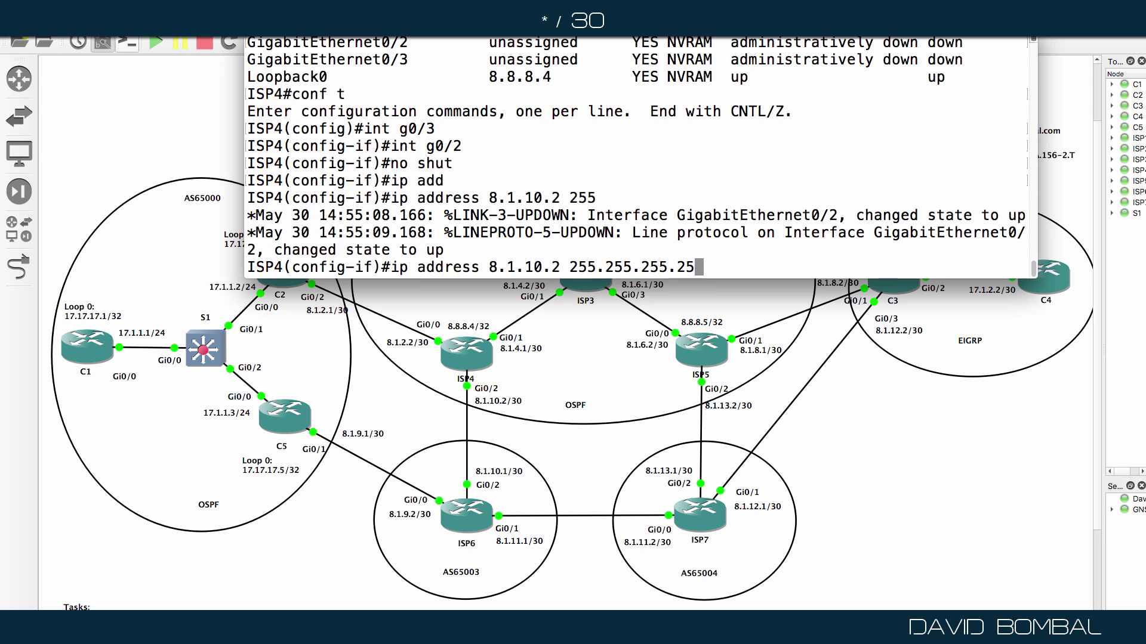
key(Return)
Step: Ping ISP6's address 8.1.10.1 from ISP4 without leaving configuration mode
text(do pi)
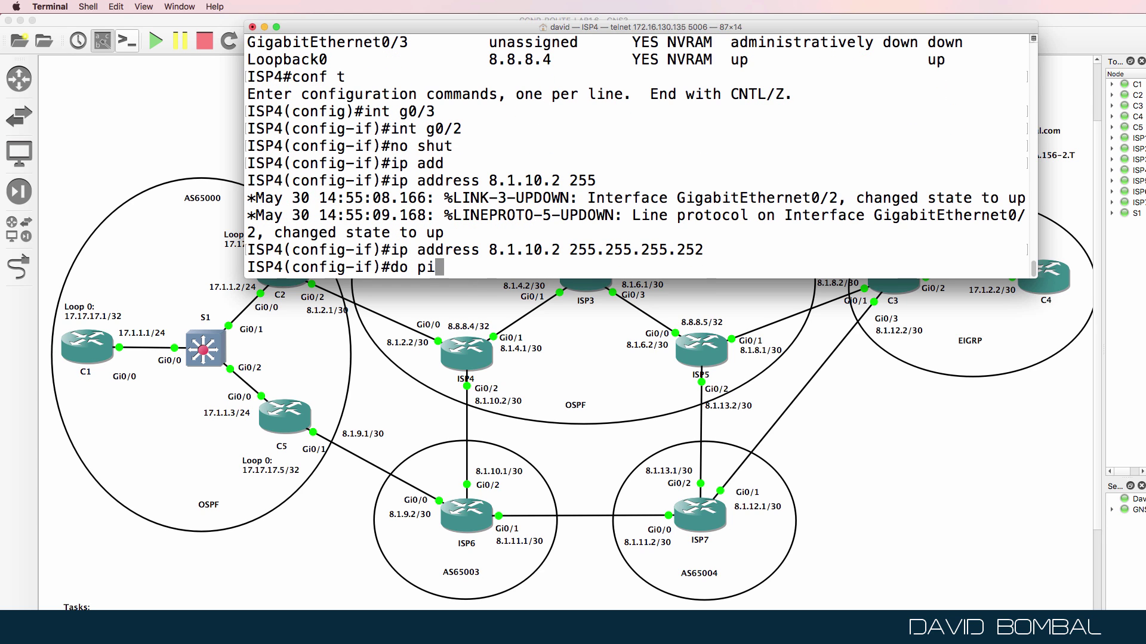
text(ng 8.1.10.1)
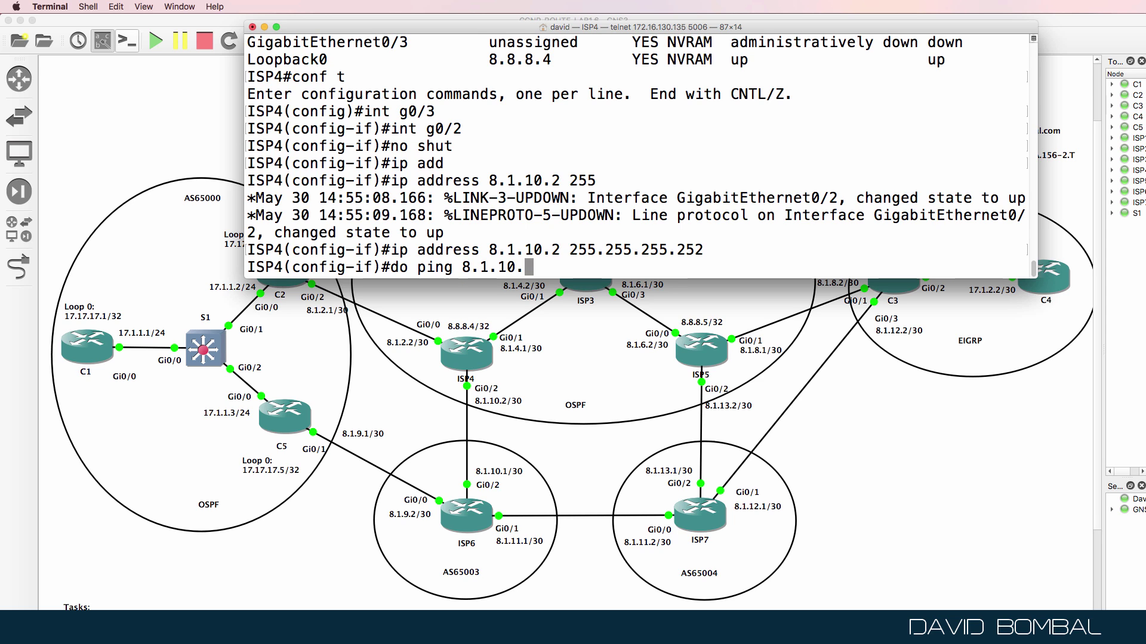
key(Return)
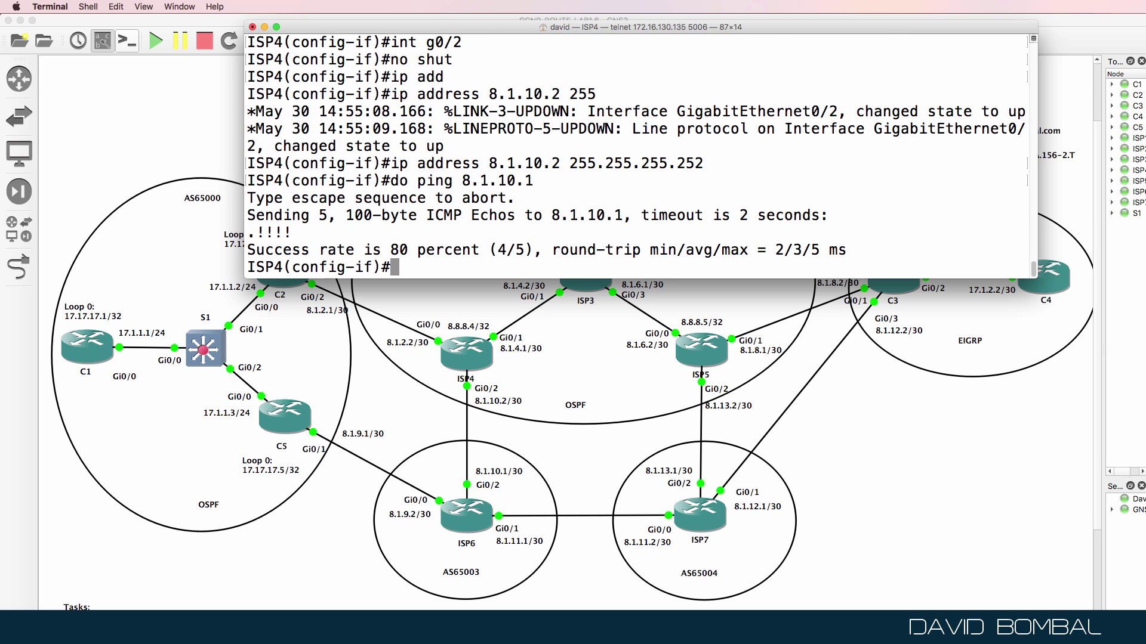
Step: In ISP4's BGP process 65001, add ISP6's address 8.1.10.1 as a neighbor with remote-as 65003
text(router bgp 6500)
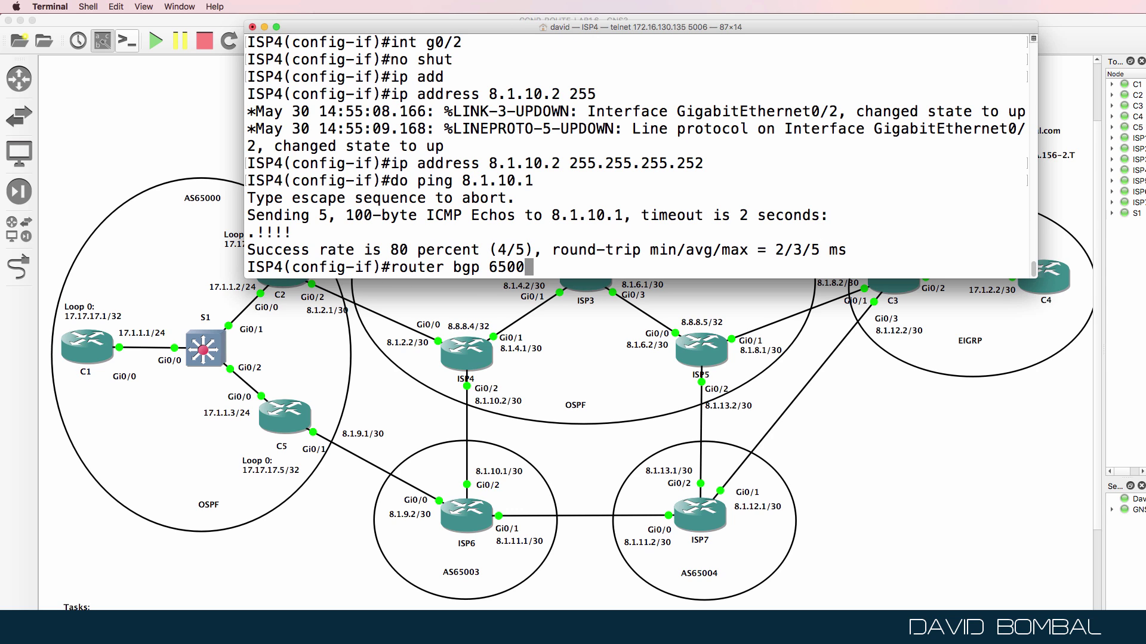
text(1)
key(Return)
text(nei)
key(Tab)
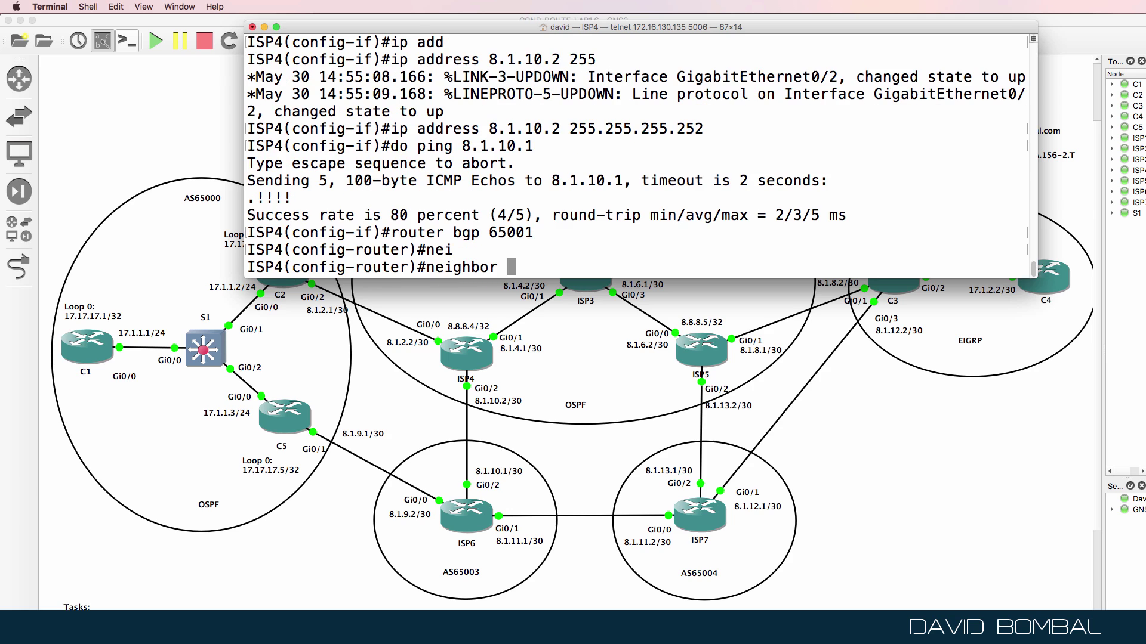
text(8.1.10)
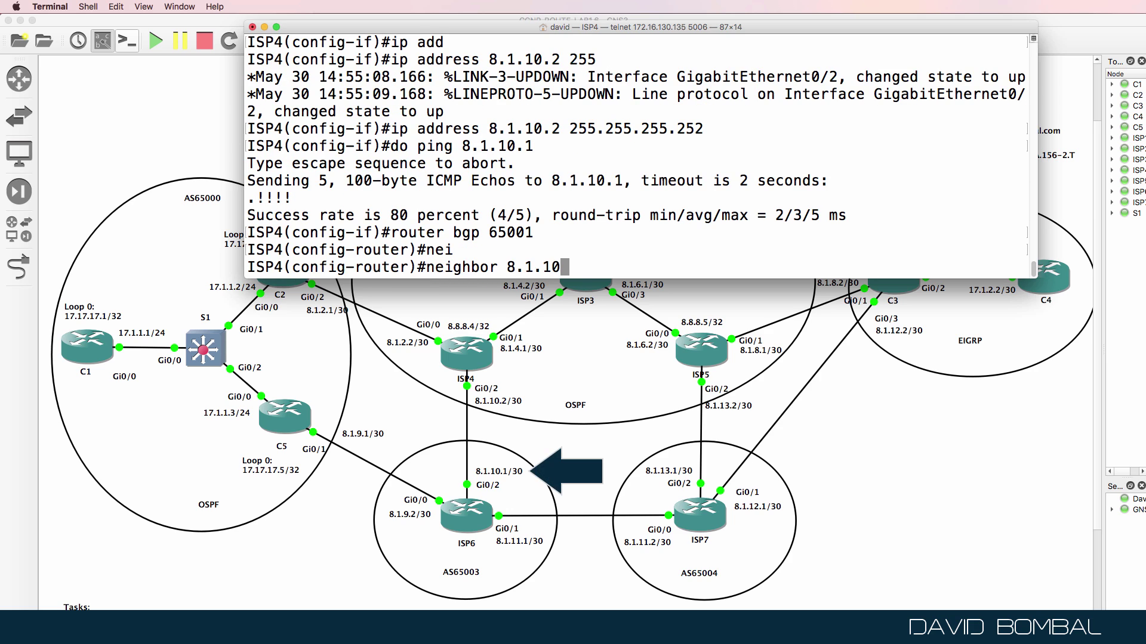
text(.1 remote)
key(Tab)
text(65003)
key(Return)
Step: Leave configuration mode on ISP4 and review the BGP section of the running configuration and the BGP neighbor summary
text(end)
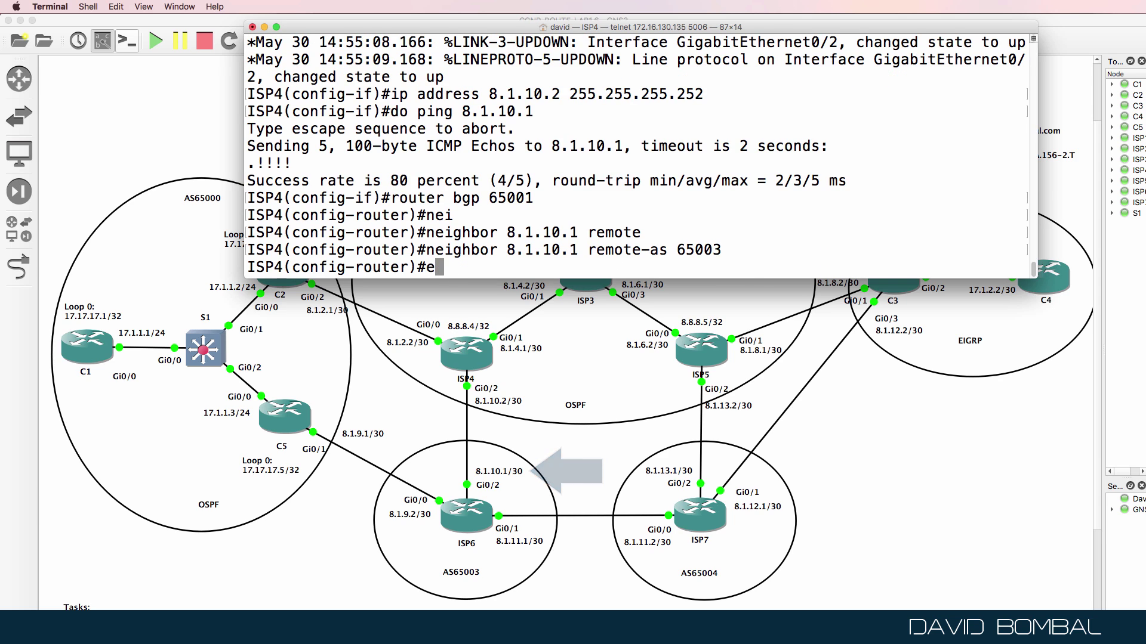
key(Return)
key(Return)
key(Return)
text(sh run )
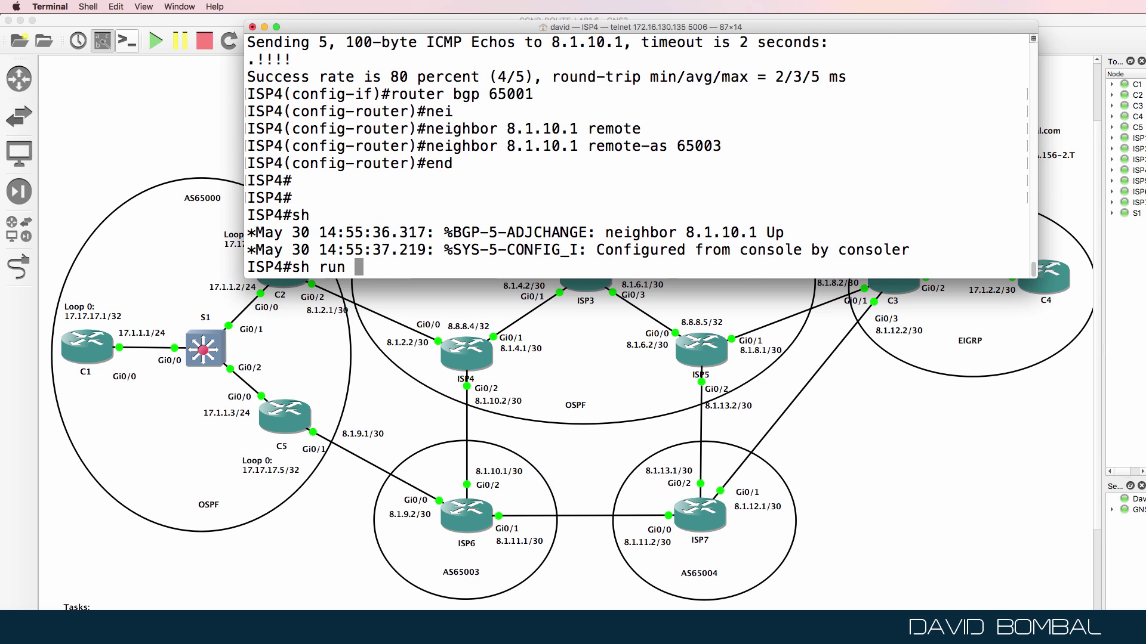
text(| sec bgp)
key(Return)
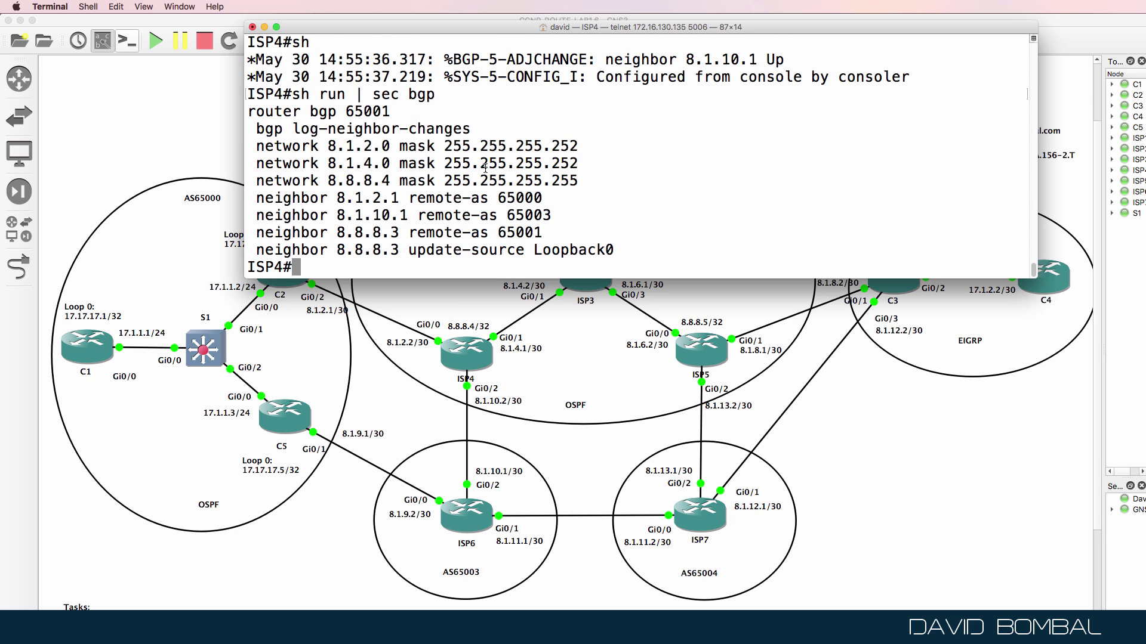
drag(255, 113, 691, 257)
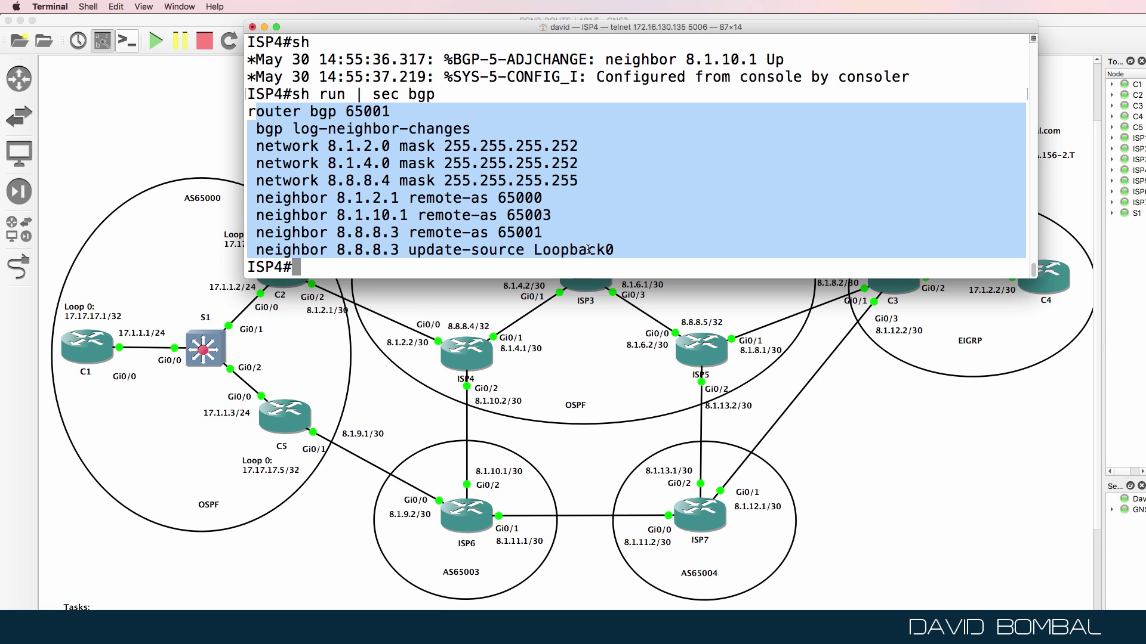
text(sh ip bgp su)
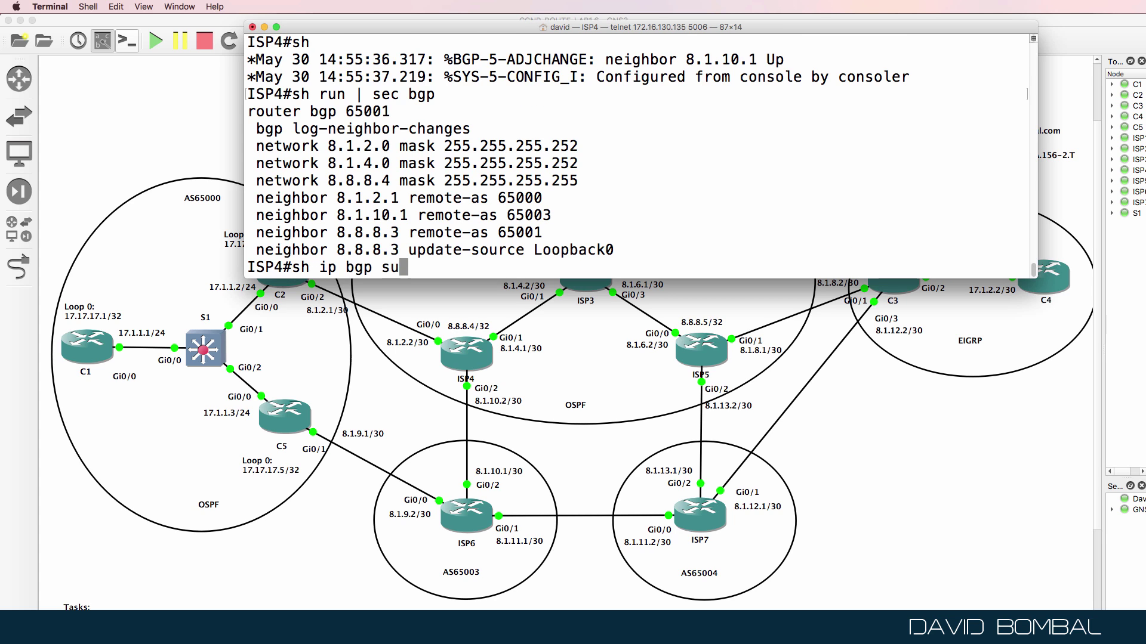
key(Return)
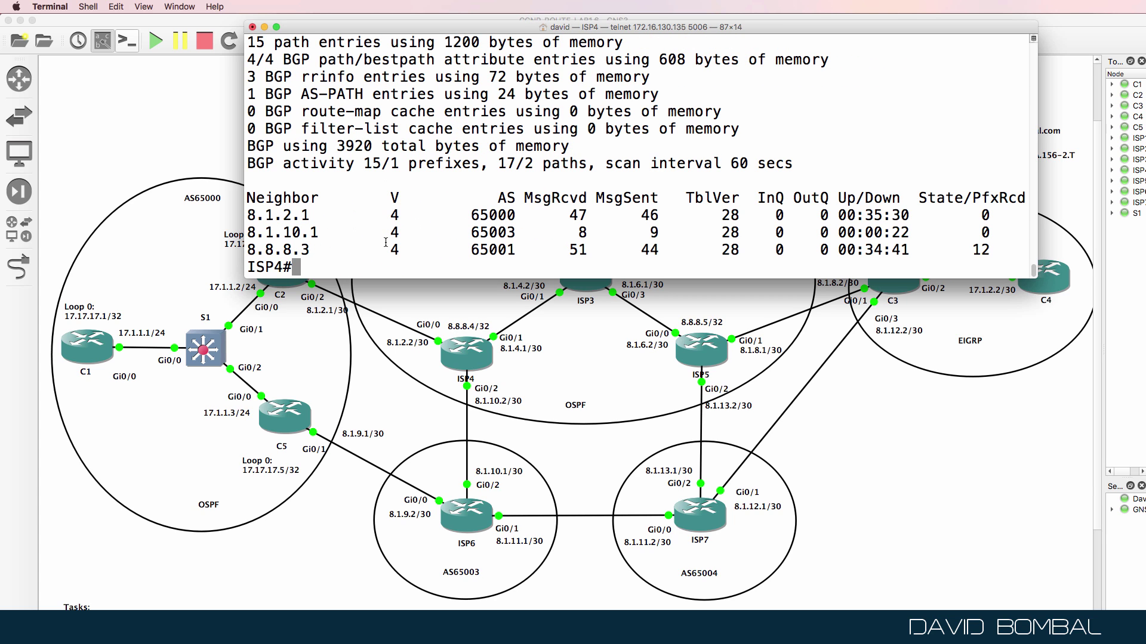
Step: Enter BGP 65001 configuration on ISP4 and try to advertise network 8.1.10.0 255.255.255.252 without the mask keyword
text(conf t)
key(Return)
text(router bgp 65001)
key(Return)
text(net)
key(Tab)
text(8.1.10)
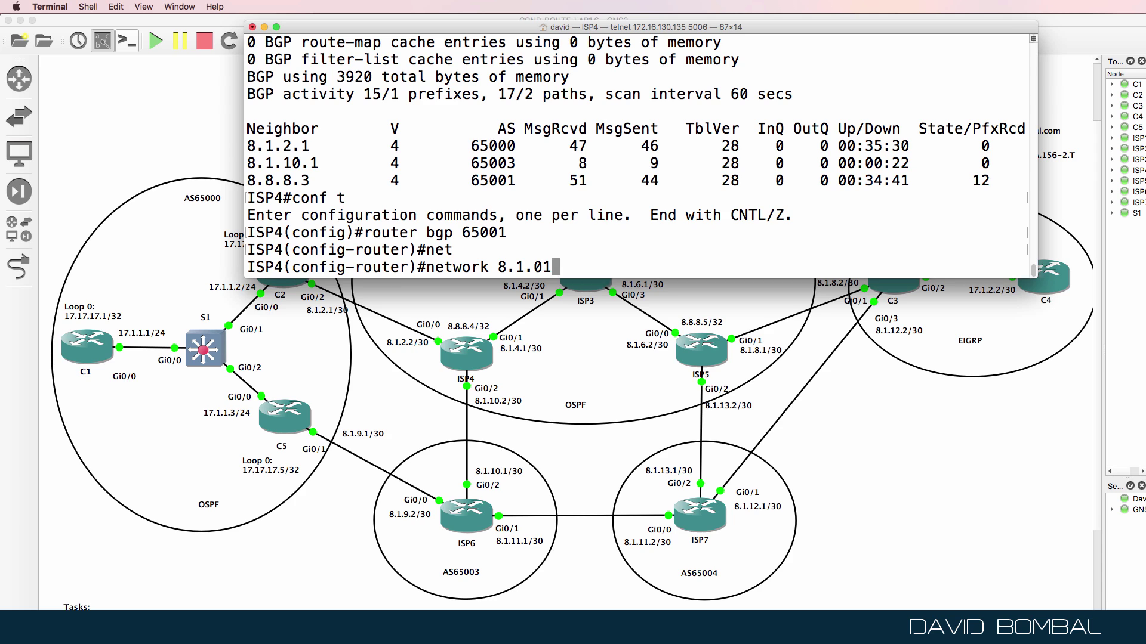
text(.0 255)
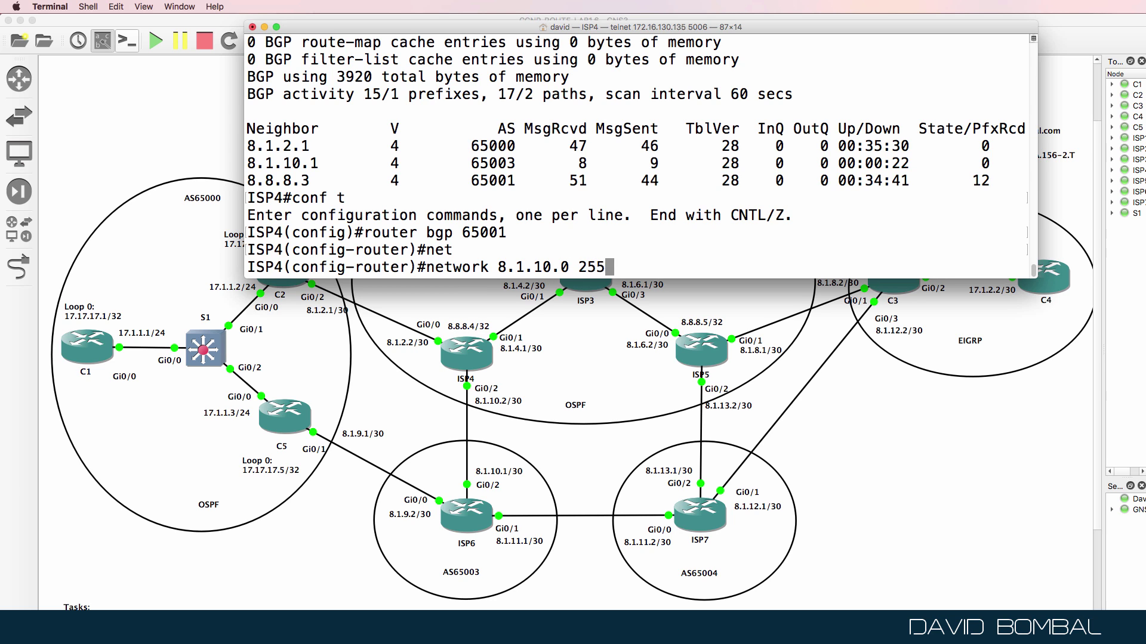
text(.255.255.252)
key(Return)
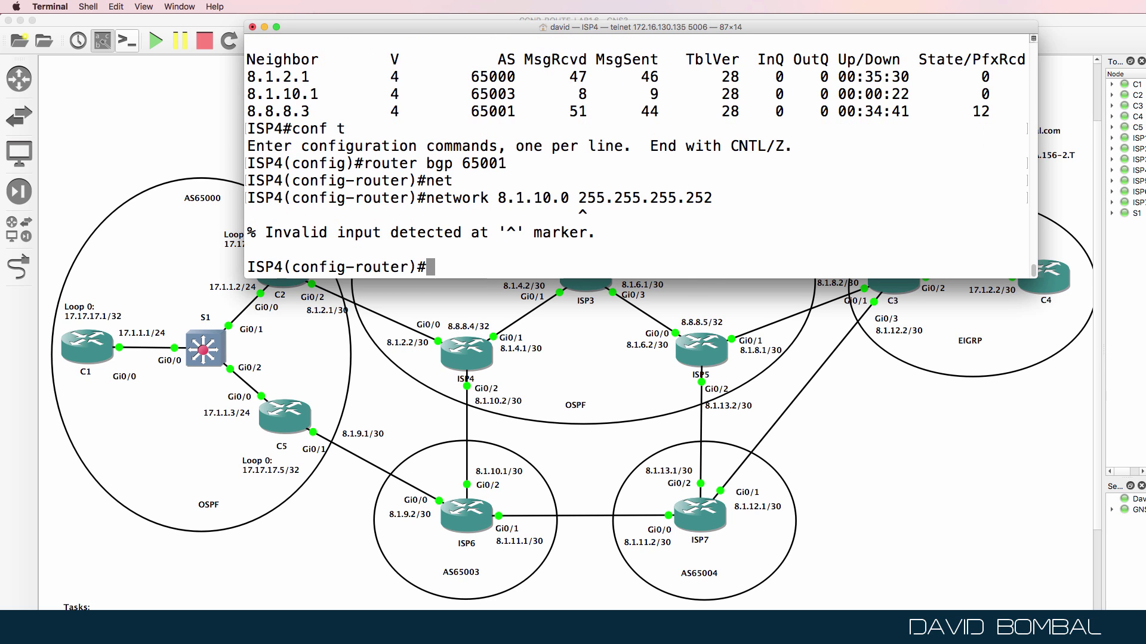
Step: Reissue ISP4's network statement with the mask keyword inserted, as network 8.1.10.0 mask 255.255.255.252
key(Up)
key(Left)
key(Left)
key(Left)
key(Left)
key(Left)
key(Left)
key(Left)
key(Left)
key(Left)
key(Left)
key(Left)
key(Left)
key(Left)
key(Left)
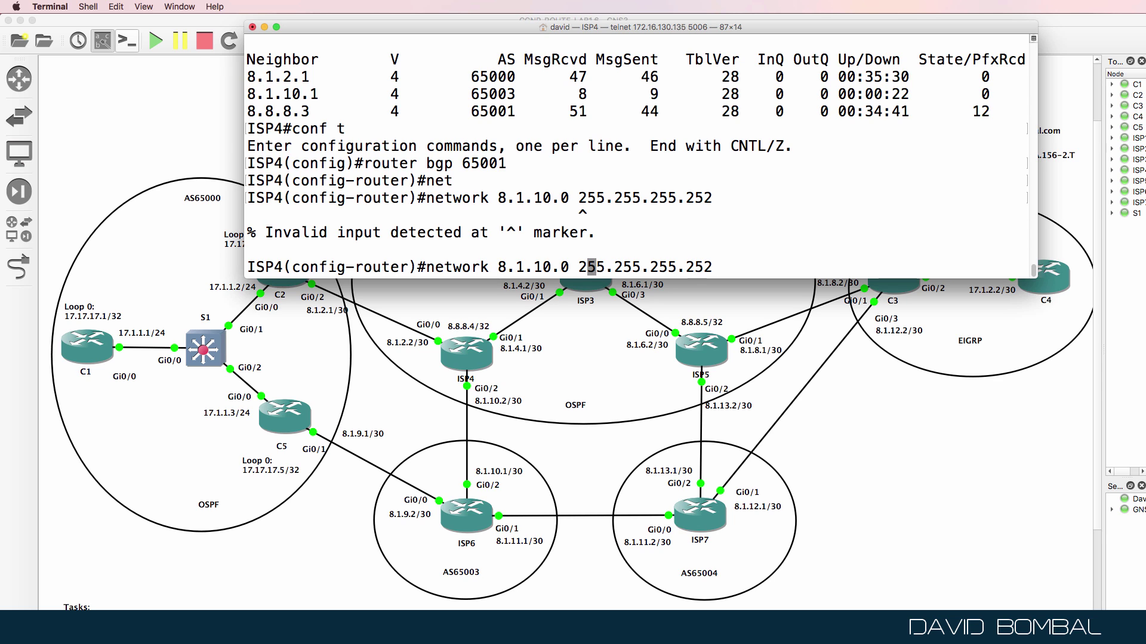
text(mask)
key(Return)
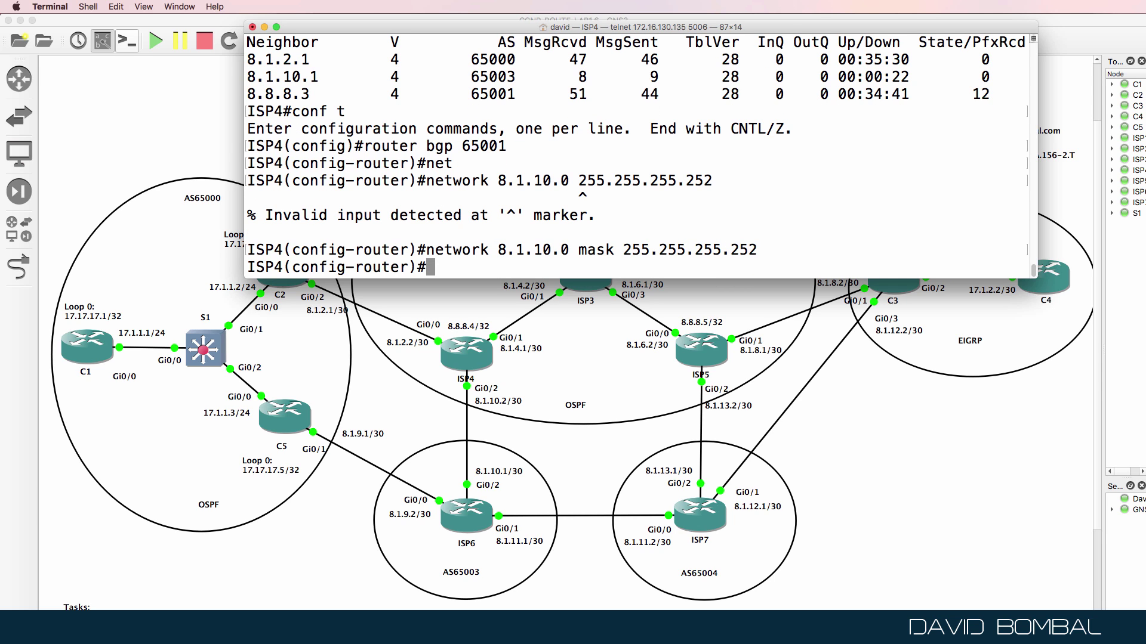
Step: Leave configuration mode on ISP4 and save its configuration
text(end)
key(Return)
text(wr)
key(Return)
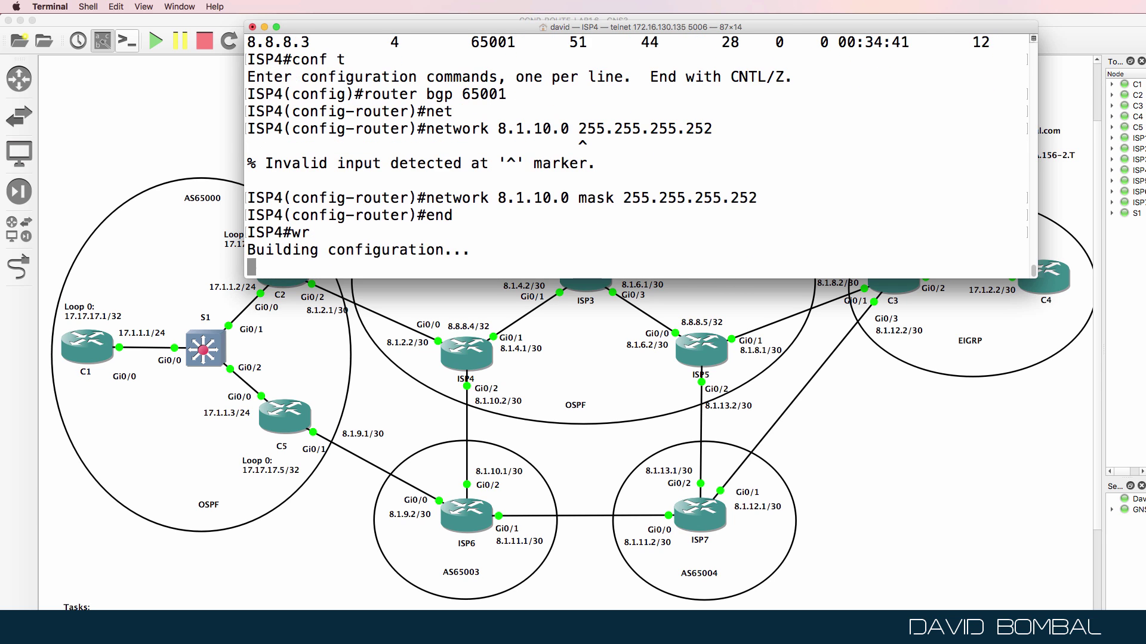
Step: Switch to the ISP6 console and review the BGP section of its running configuration
click(589, 606)
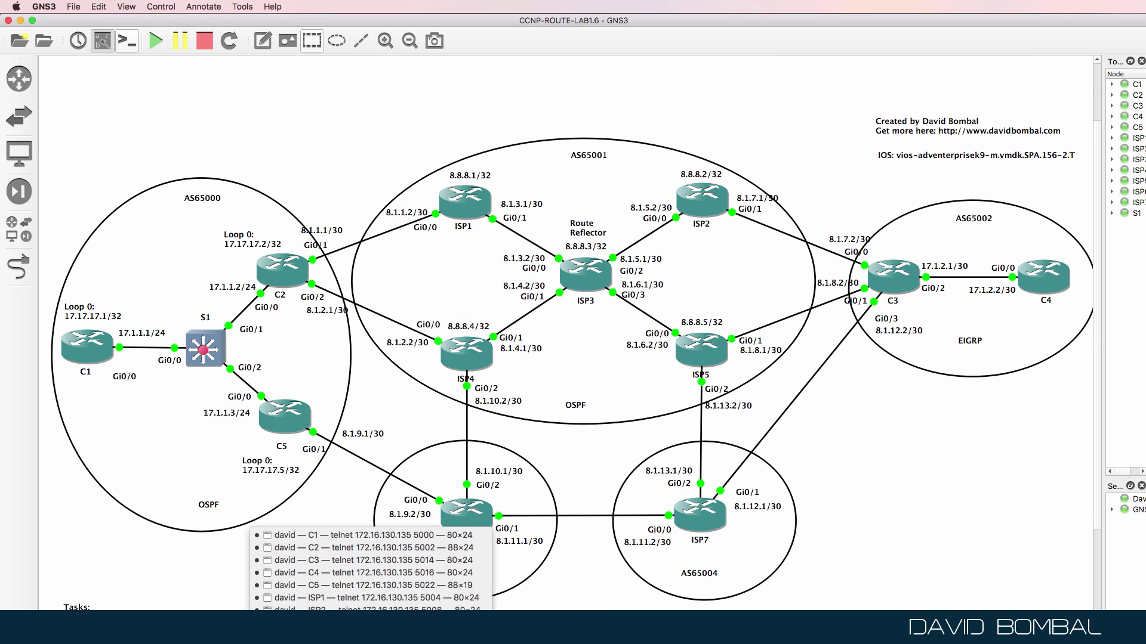
click(370, 626)
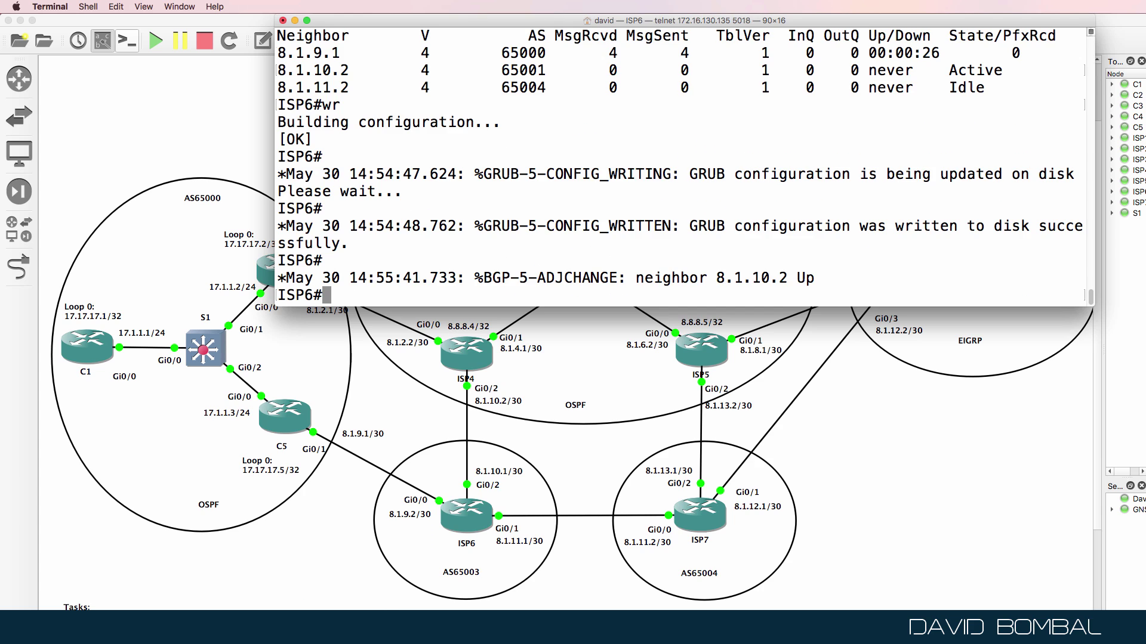
key(Return)
key(Return)
text(sh run | sec bgp)
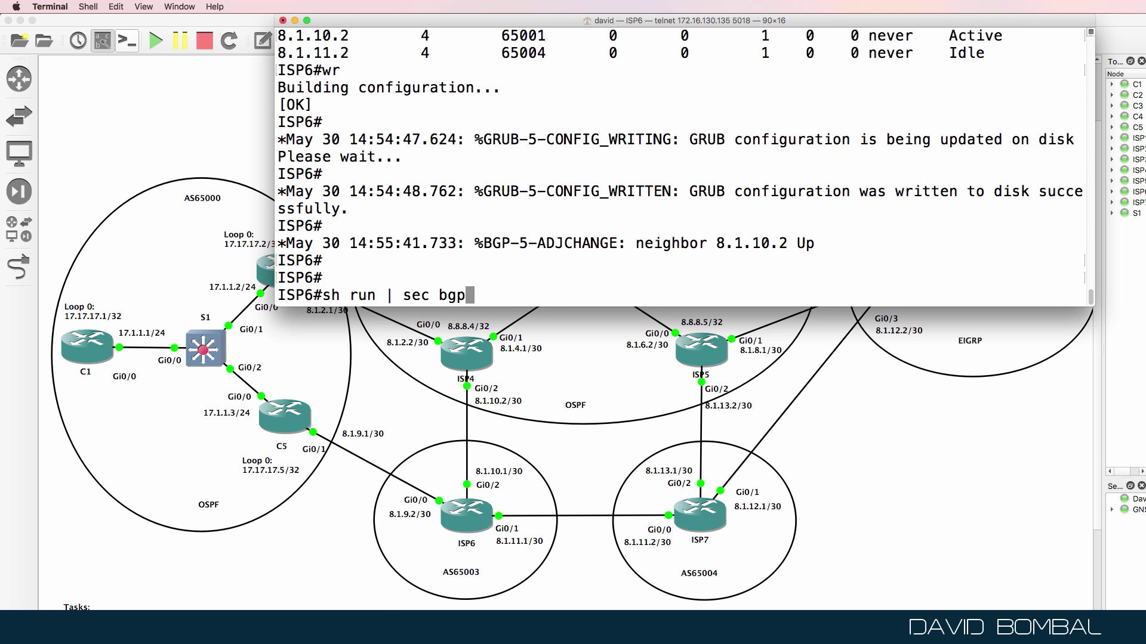
key(Return)
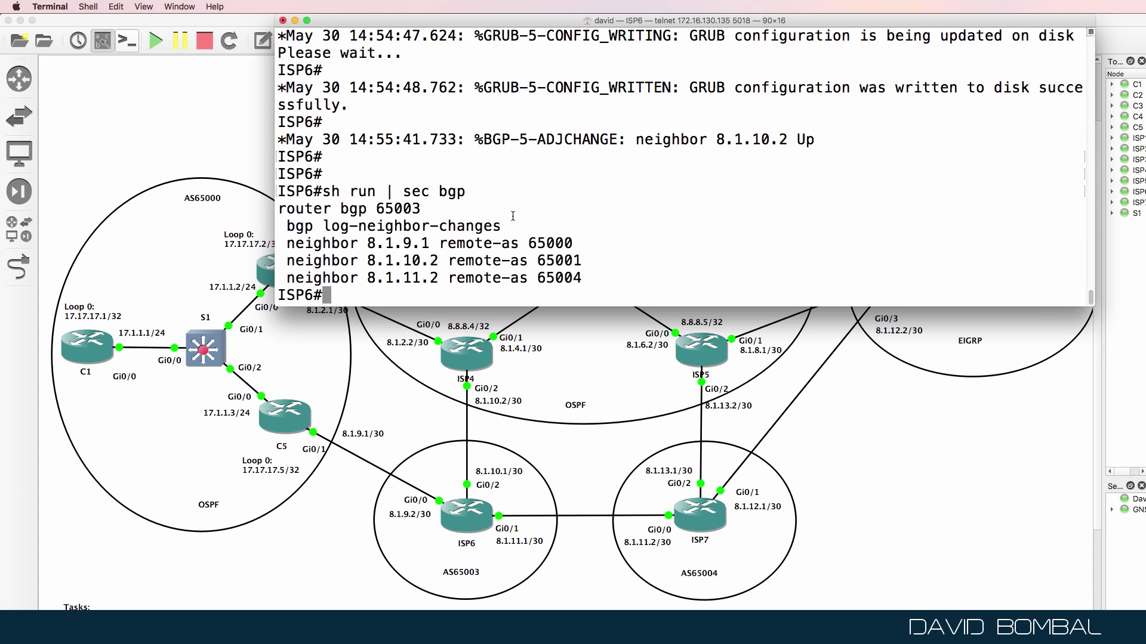
drag(578, 277, 274, 212)
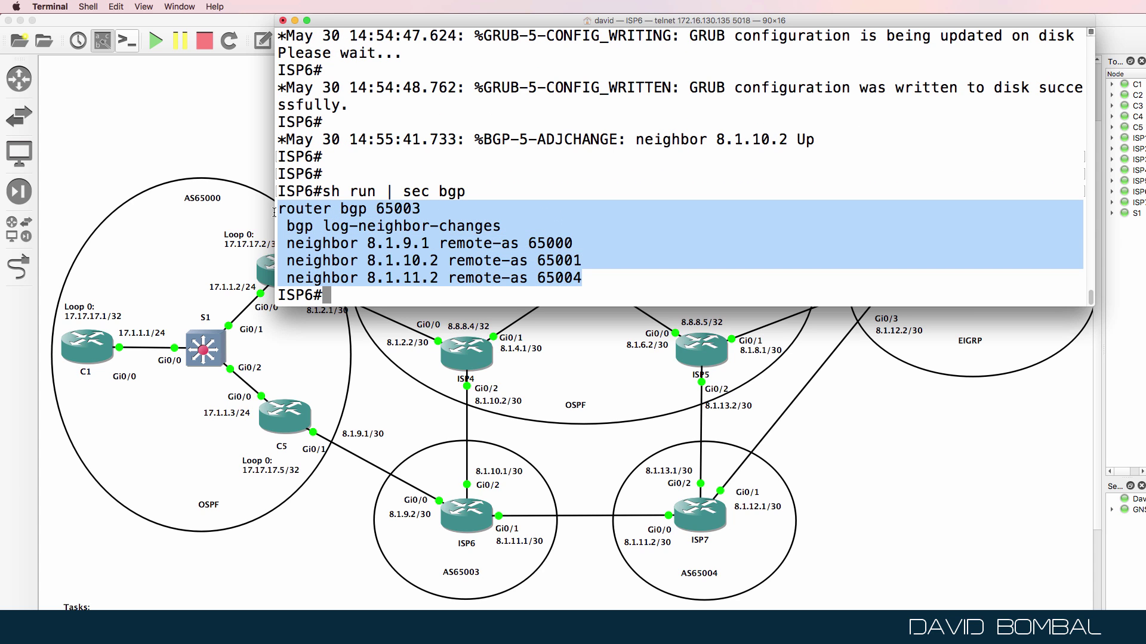
Step: Enter BGP 65003 configuration on ISP6 and advertise network 8.1.9.0 mask 255.255.255.252
text(conf t)
key(Return)
text(route rb)
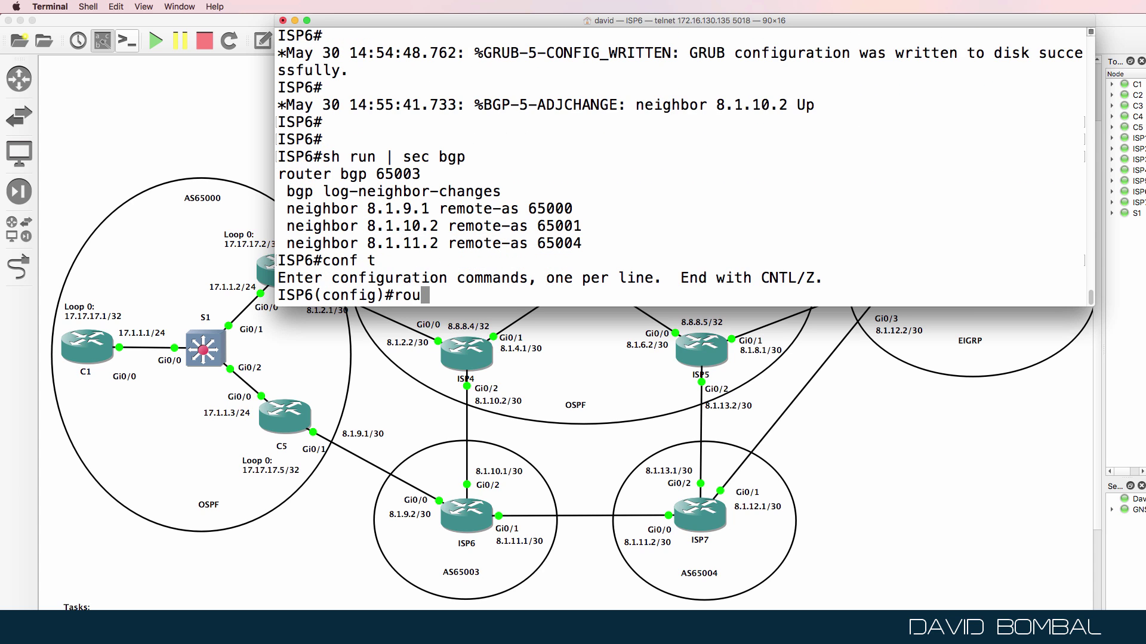
key(BackSpace)
key(BackSpace)
key(BackSpace)
text(r bgp 6)
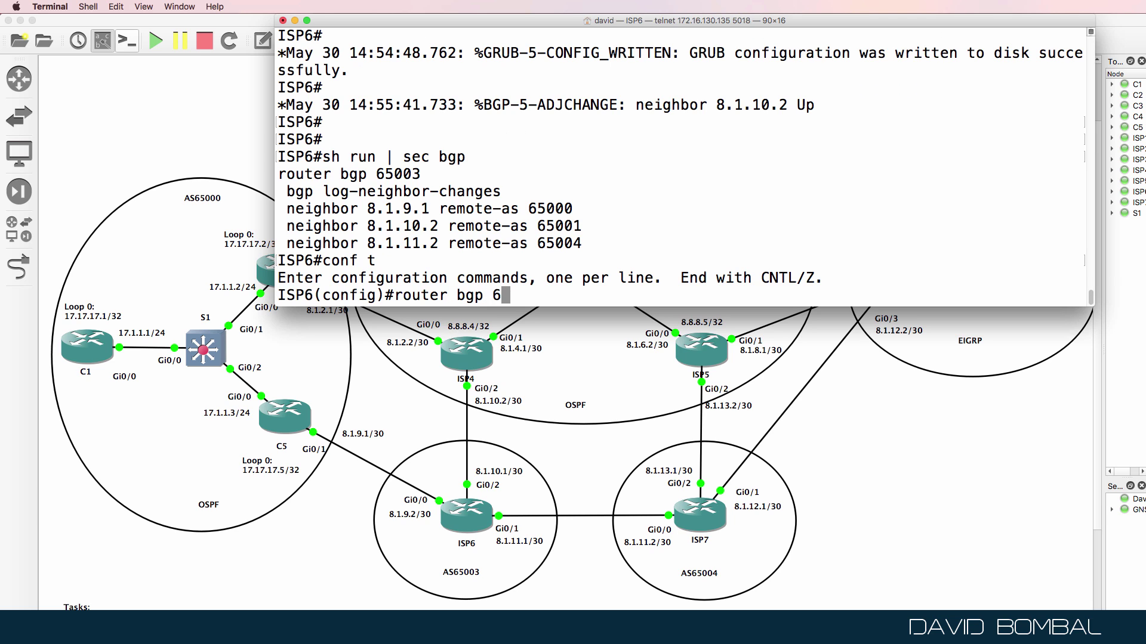
text(5003)
key(Return)
text(net)
key(Tab)
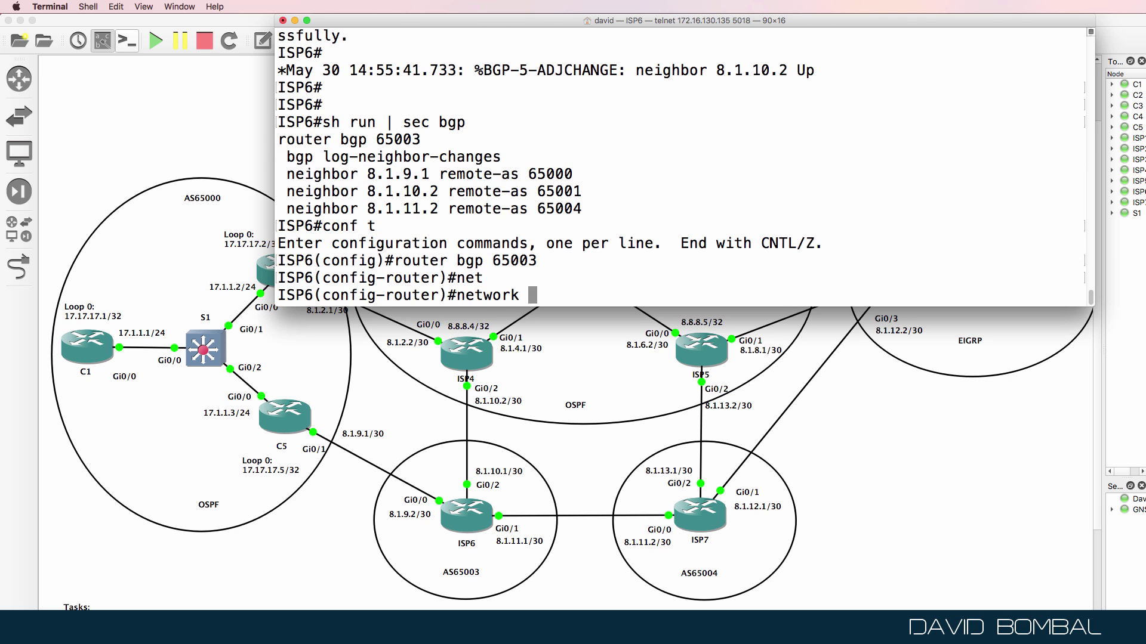
text(8.1.9.0 255.2)
key(BackSpace)
key(BackSpace)
key(BackSpace)
key(BackSpace)
key(BackSpace)
text(mask 255.255.52)
key(BackSpace)
key(BackSpace)
text(255.252)
key(Return)
Step: Advertise network 8.1.10.0 mask 255.255.255.252 in ISP6's BGP configuration
key(Up)
key(Left)
key(Left)
key(Left)
key(Left)
key(Left)
key(Left)
key(Left)
key(Left)
key(Left)
key(Left)
key(Left)
key(Left)
key(Left)
key(Left)
key(Left)
key(Left)
key(Left)
key(Left)
key(Left)
key(Left)
key(BackSpace)
text(10)
key(Return)
Step: Advertise network 8.1.11.0 mask 255.255.255.252 in ISP6's BGP configuration
key(Up)
key(Left)
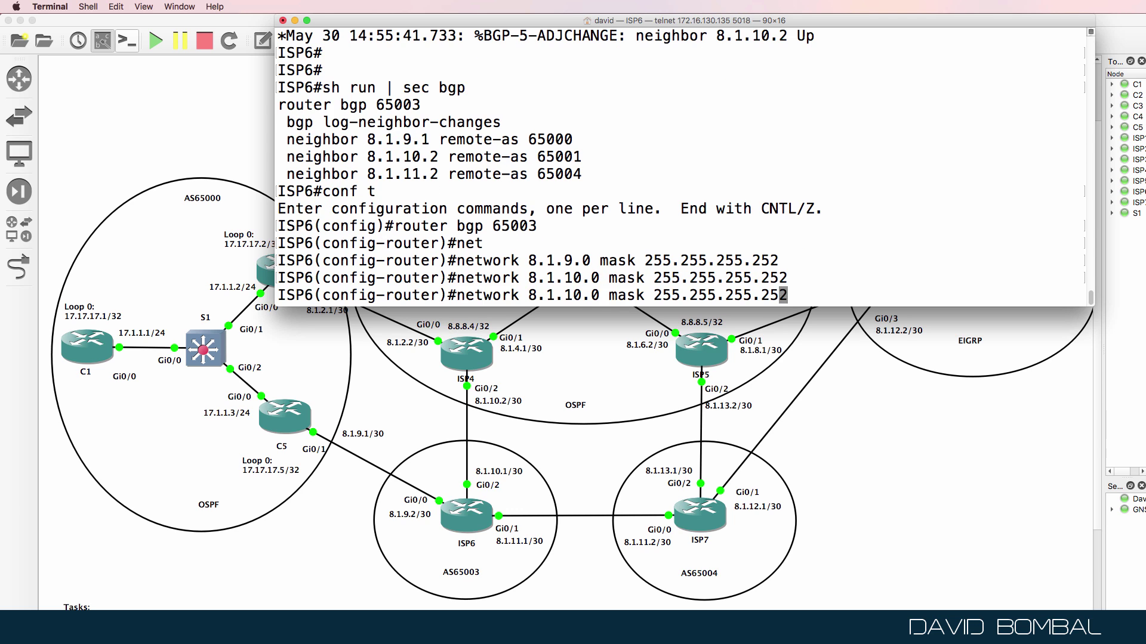
key(Left)
key(Left)
key(Left)
key(Left)
key(Left)
key(Left)
key(Left)
key(Left)
key(Left)
key(Left)
key(Left)
key(Left)
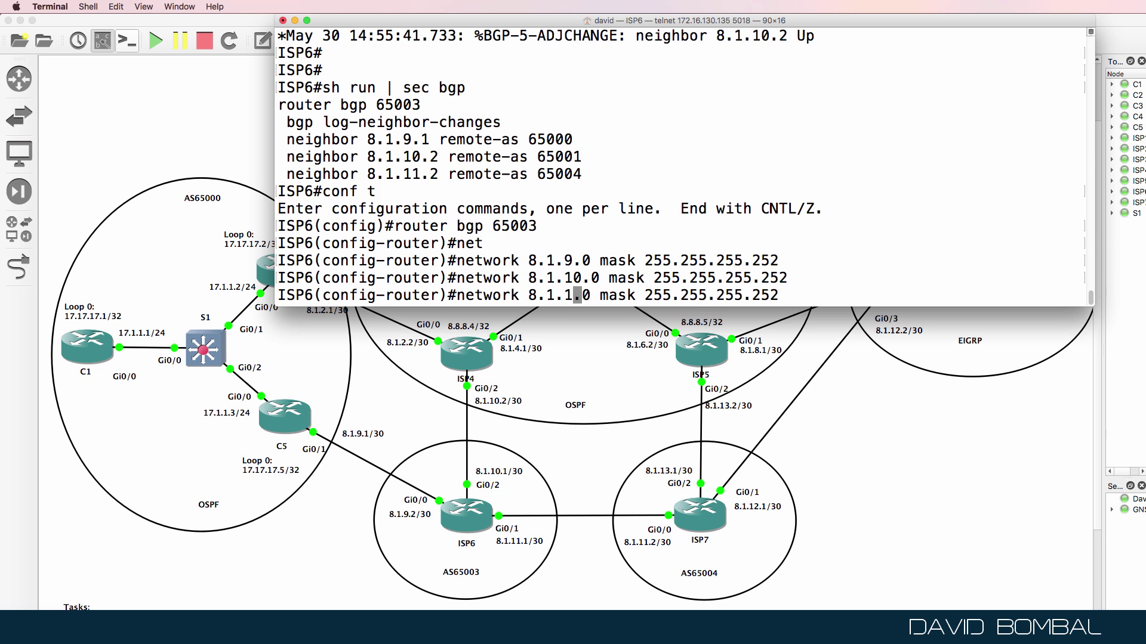
key(BackSpace)
text(1)
key(Return)
Step: Leave configuration mode on ISP6 and review the BGP summary, marking its neighbor entries
text(end)
key(Return)
key(Return)
text(sh ip p)
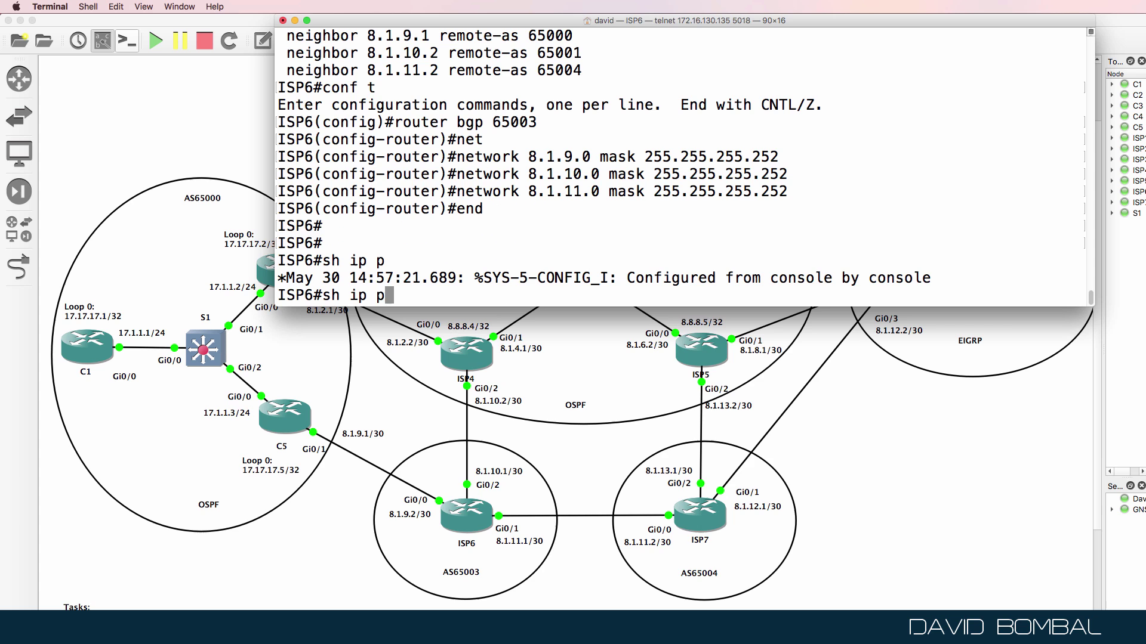
key(BackSpace)
text(bpg sum)
key(BackSpace)
key(BackSpace)
key(BackSpace)
key(BackSpace)
key(BackSpace)
key(BackSpace)
text(gp sum)
key(Return)
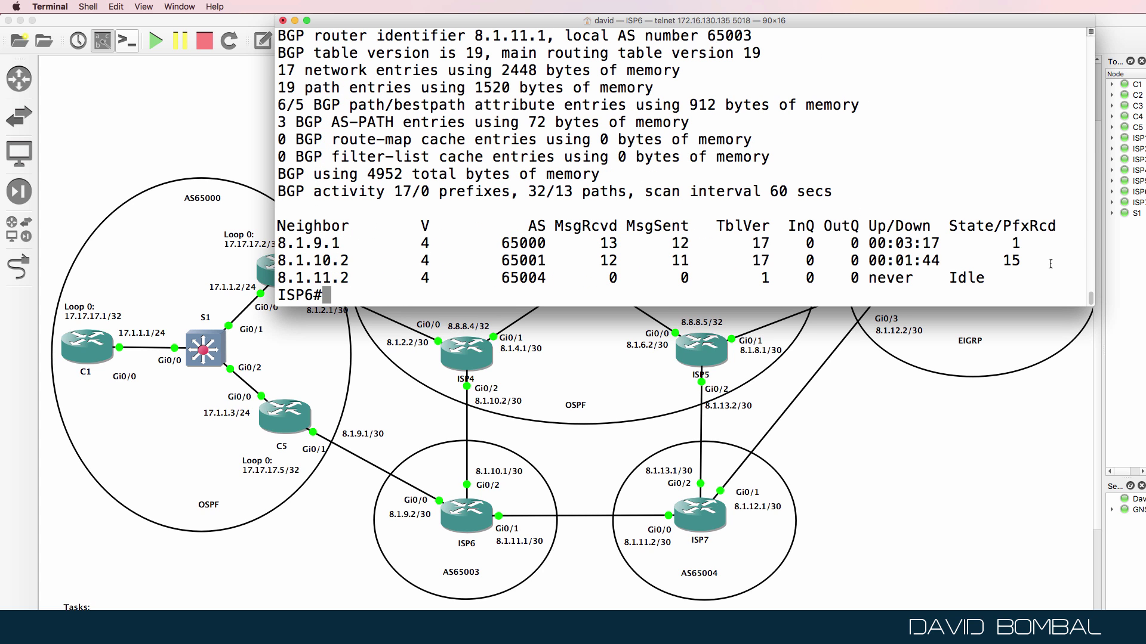
drag(1050, 263, 212, 220)
Step: Display ISP6's BGP table and examine the locally originated and learned networks
text(sh ip bgp)
key(Return)
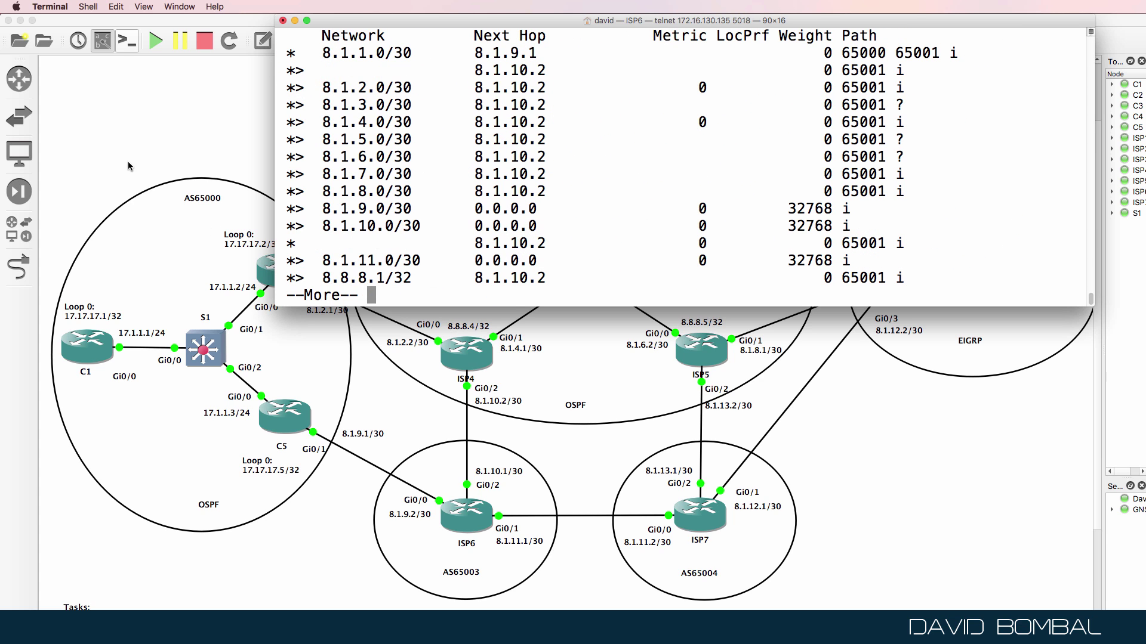
drag(877, 220, 264, 204)
drag(1050, 192, 332, 54)
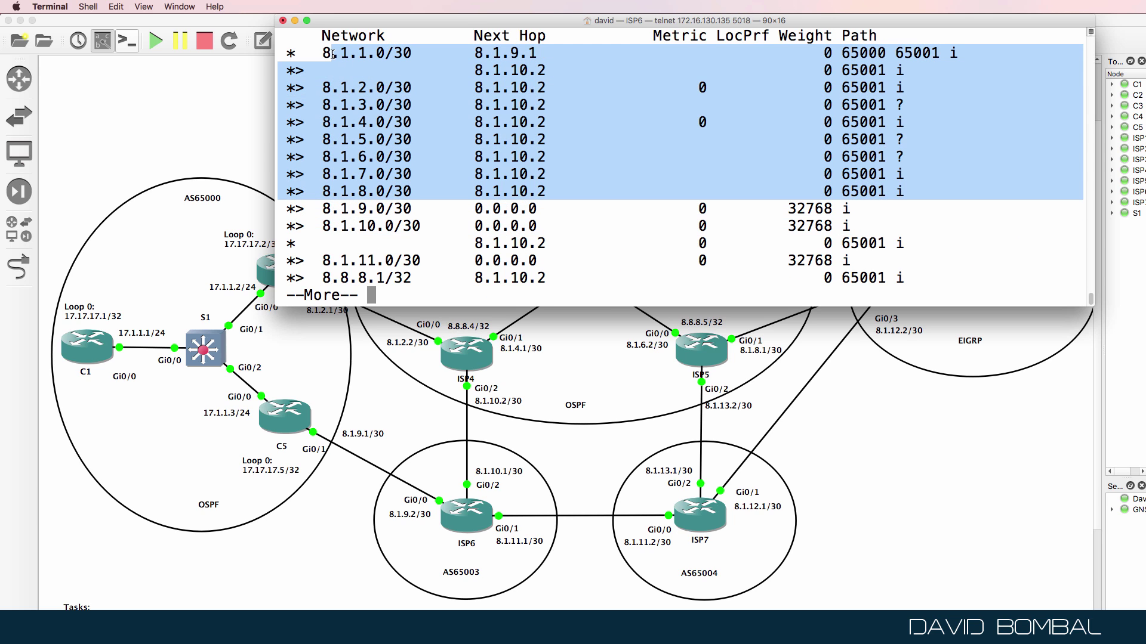
Step: Close the paged BGP table output and save ISP6's configuration
key(space)
text(wr)
key(Return)
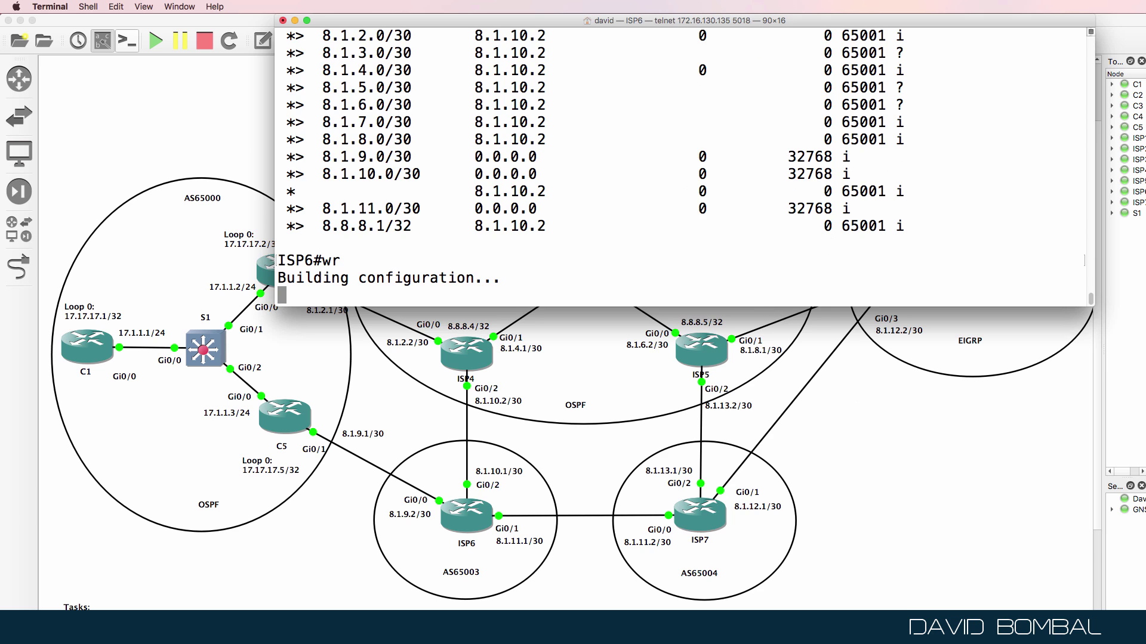
Step: Switch to the ISP7 console, shorten its window to uncover the topology, and bring up the router prompt
click(760, 595)
right_click(371, 630)
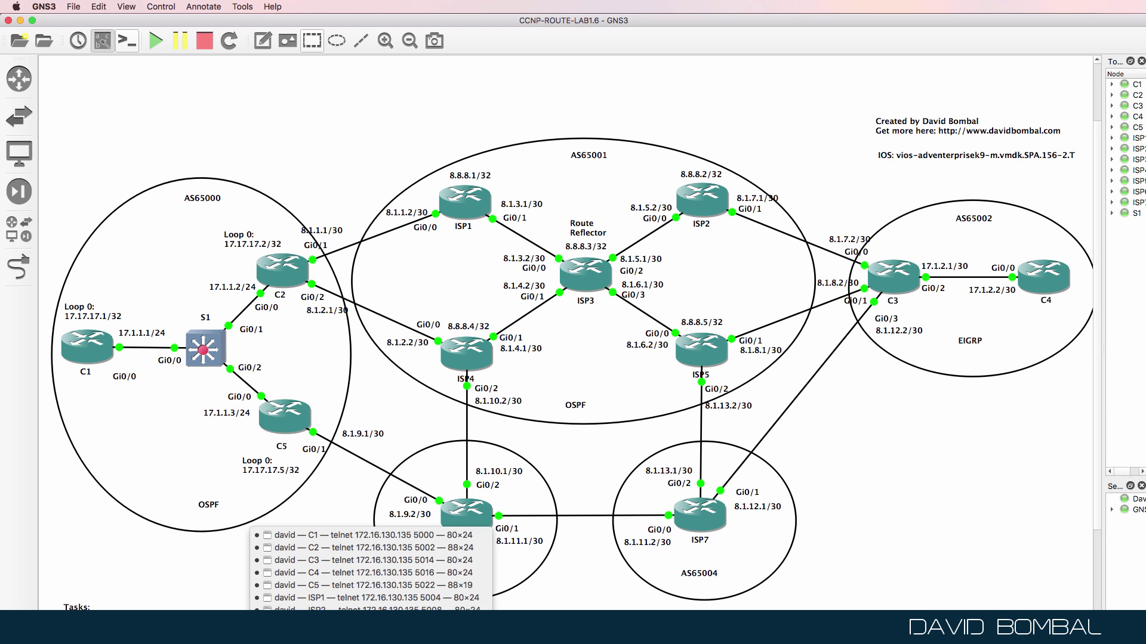
click(655, 491)
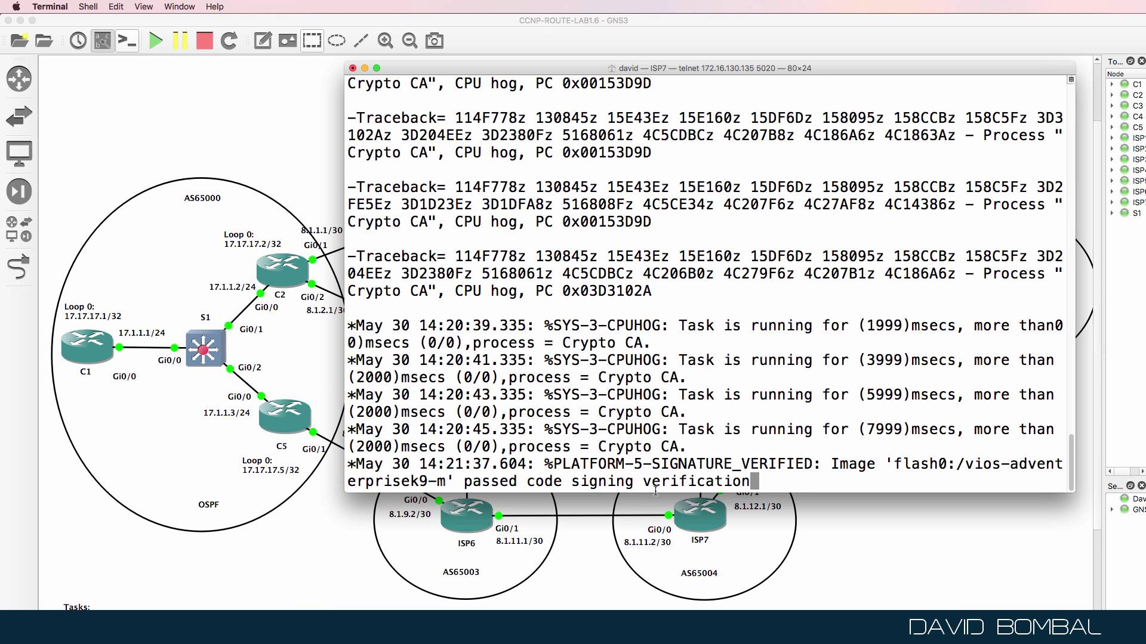
drag(658, 493, 665, 371)
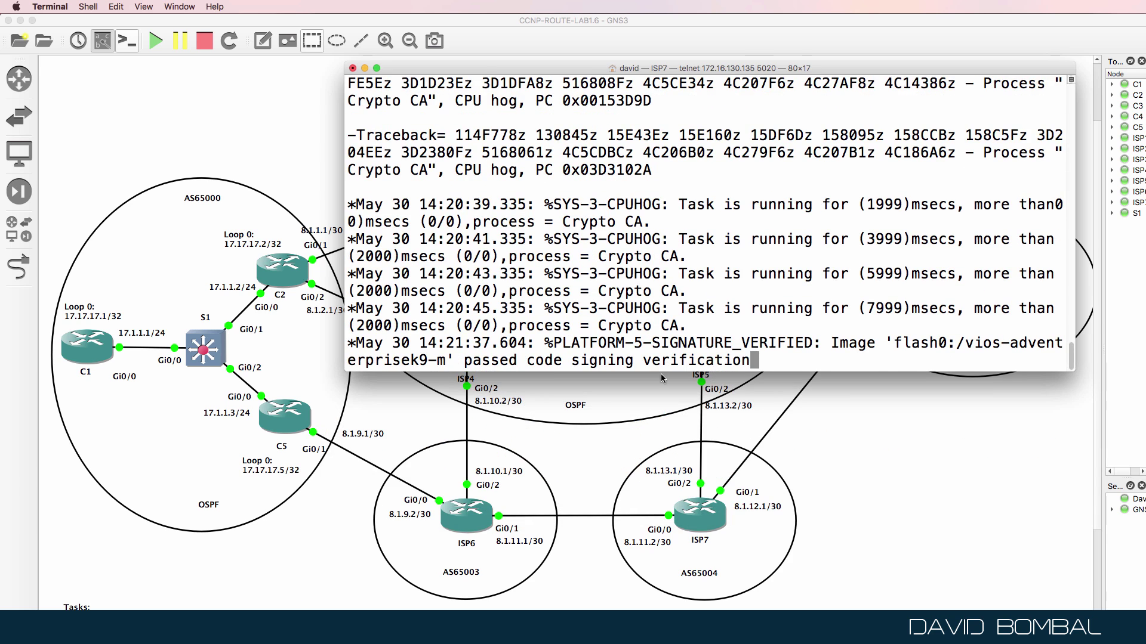
key(Return)
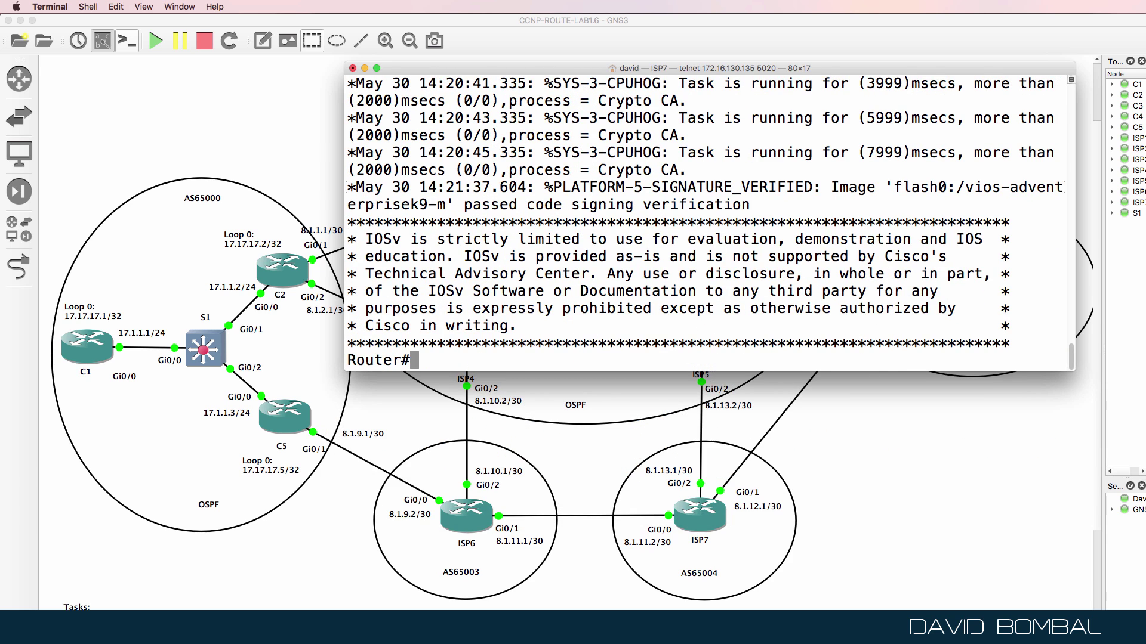
Step: Enter global configuration mode and set the router's hostname to ISP7
text(conf t)
key(Return)
text(host )
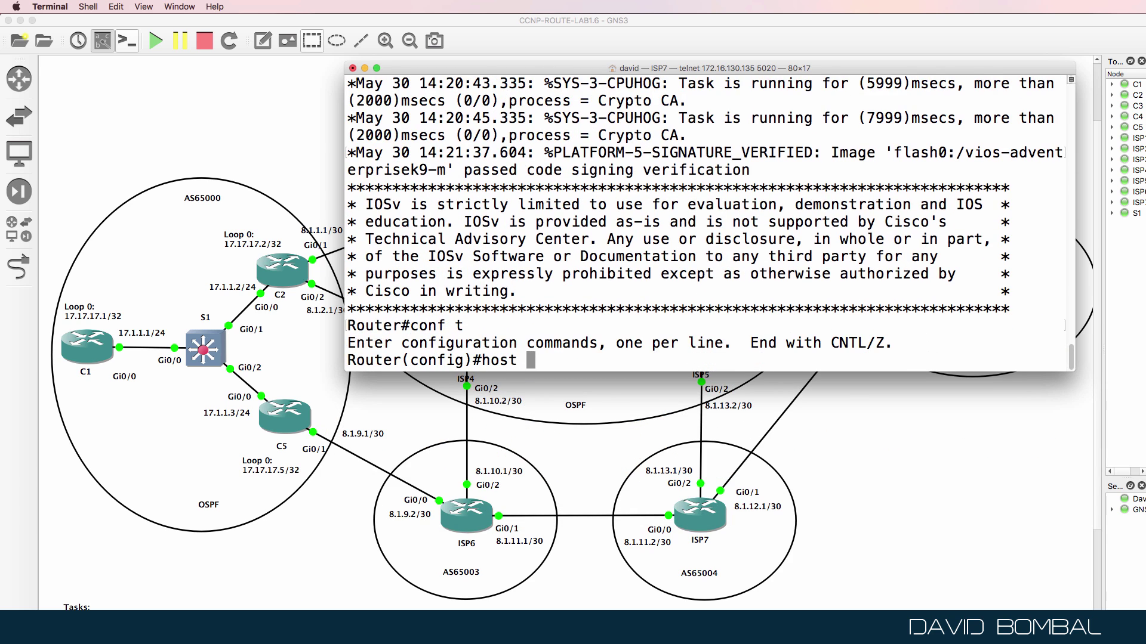
text(ISP7)
key(Return)
Step: Enable ISP7's interface g0/0 and give it IP address 8.1.11.2 255.255.255.252
text(int g0/0)
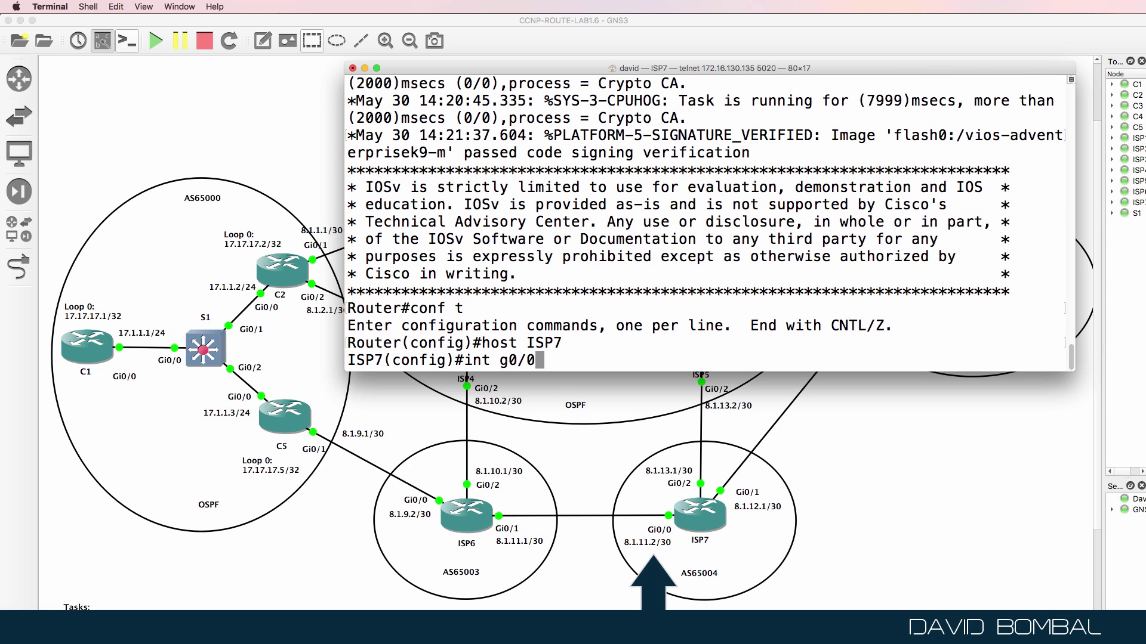
key(Return)
text(no shut)
key(Return)
text(ip add)
key(Tab)
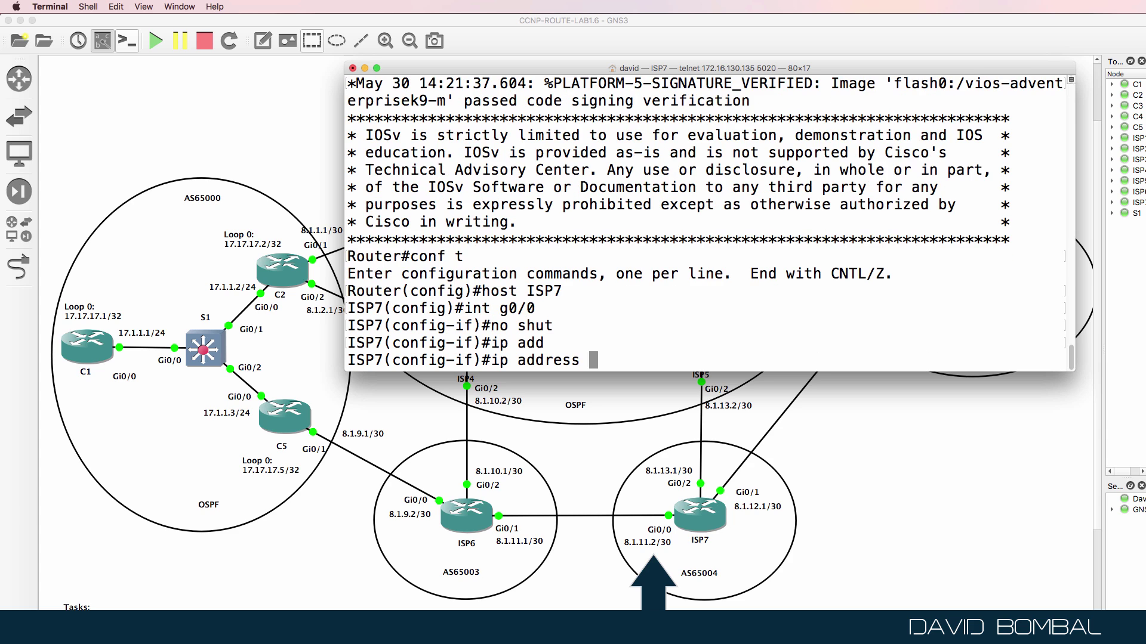
text(8.1.11.2 255.255.25)
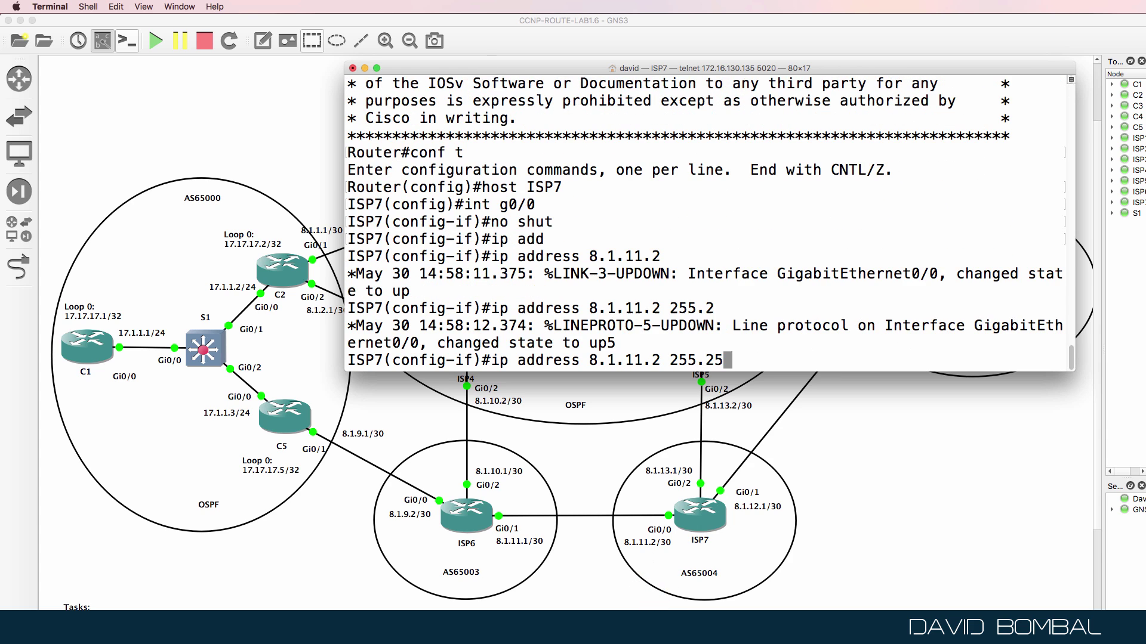
text(5.255.252)
key(Return)
Step: Assign IP address 8.1.13.1 255.255.255.252 to ISP7's interface g0/2
text(int g0/2)
key(Return)
key(Up)
key(Up)
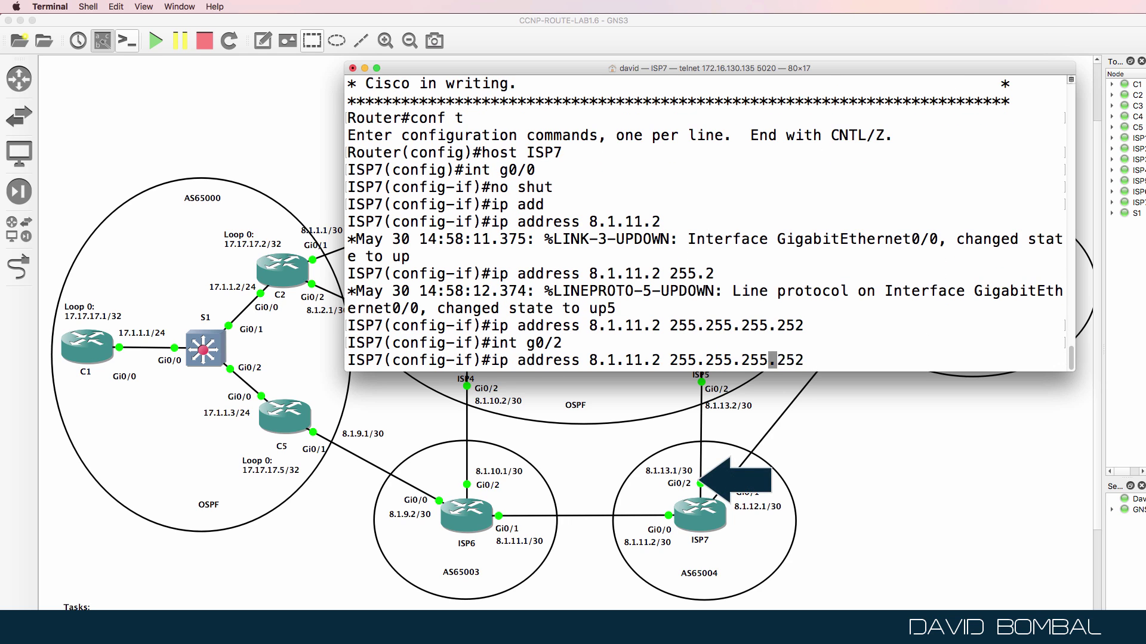
key(Left)
key(Left)
key(BackSpace)
key(BackSpace)
key(BackSpace)
text(3.1)
key(Return)
Step: Assign IP address 8.1.12.1 255.255.255.252 to ISP7's interface g0/1
key(Up)
key(Up)
key(BackSpace)
text(1)
key(Return)
key(Up)
key(Up)
key(Left)
key(Left)
key(Left)
key(Return)
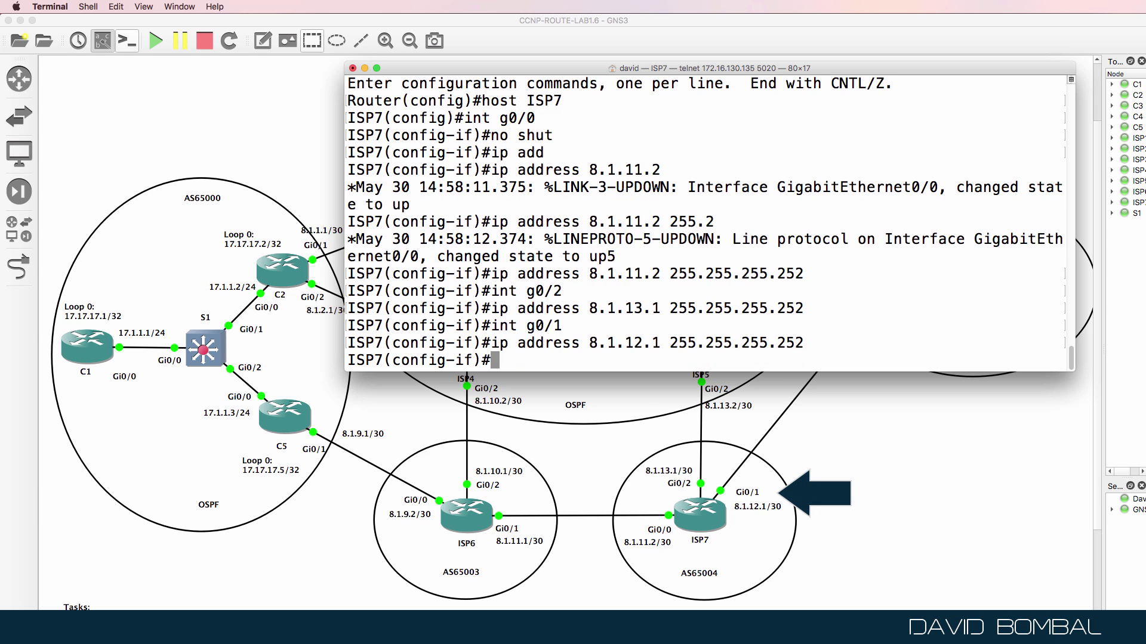
Step: Leave configuration mode on ISP7 and check the brief IP interface status
text(end)
key(Return)
key(Return)
text(sh ip )
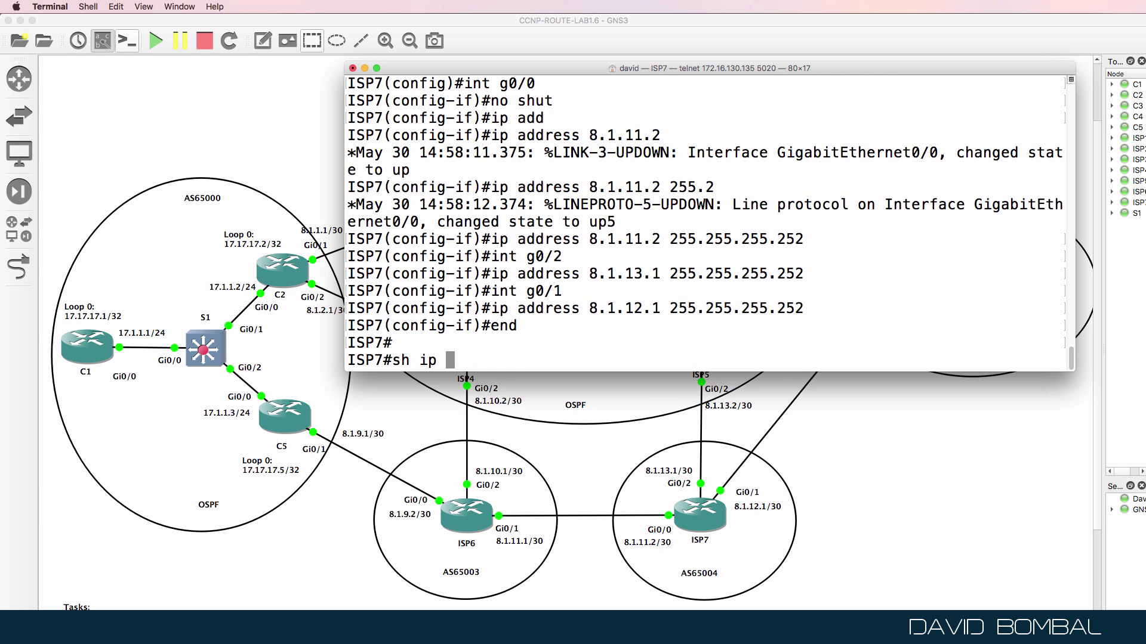
text(int brief)
key(Return)
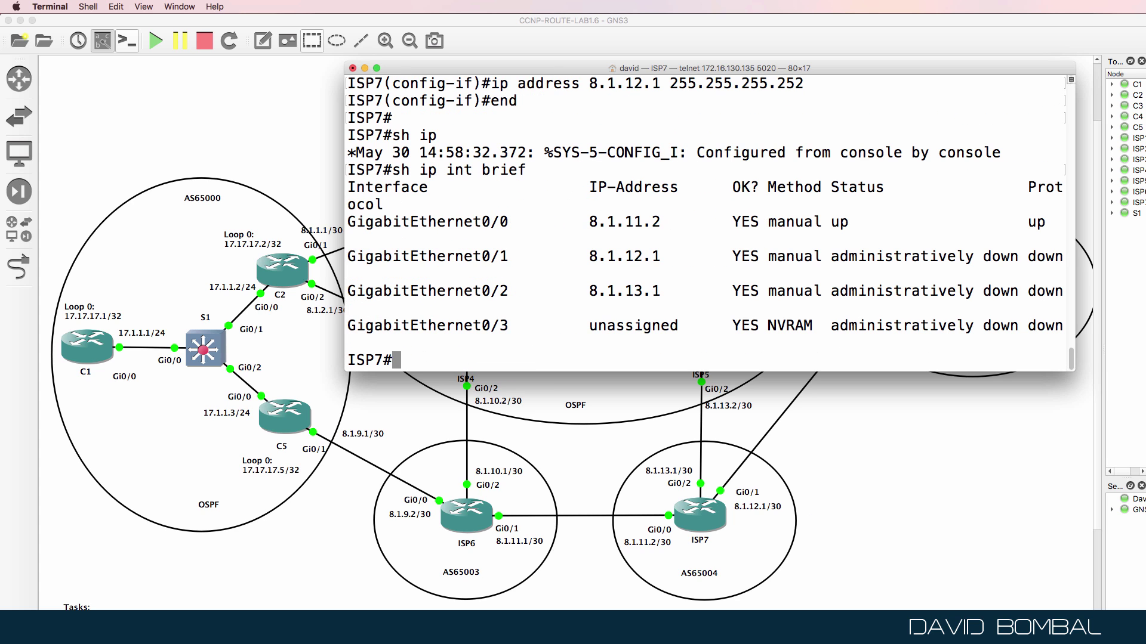
Step: Enable interfaces g0/1 and g0/2 on ISP7 with no shut
text(conf t)
key(Return)
text(int )
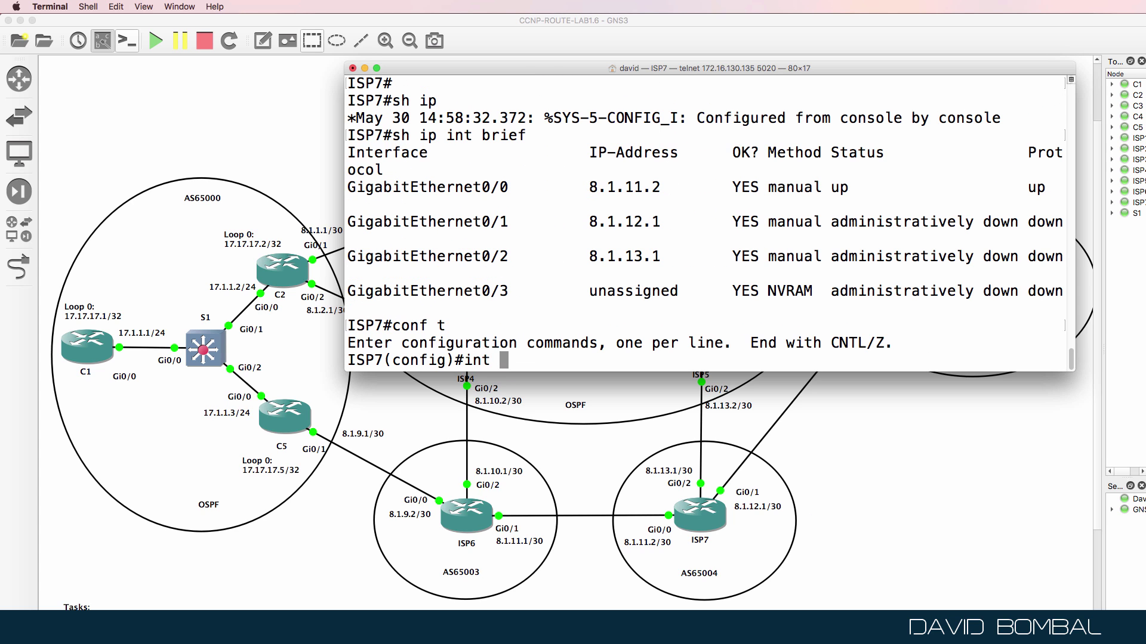
text(g0/1)
key(Return)
text(no shut)
key(Return)
text(int g0/2)
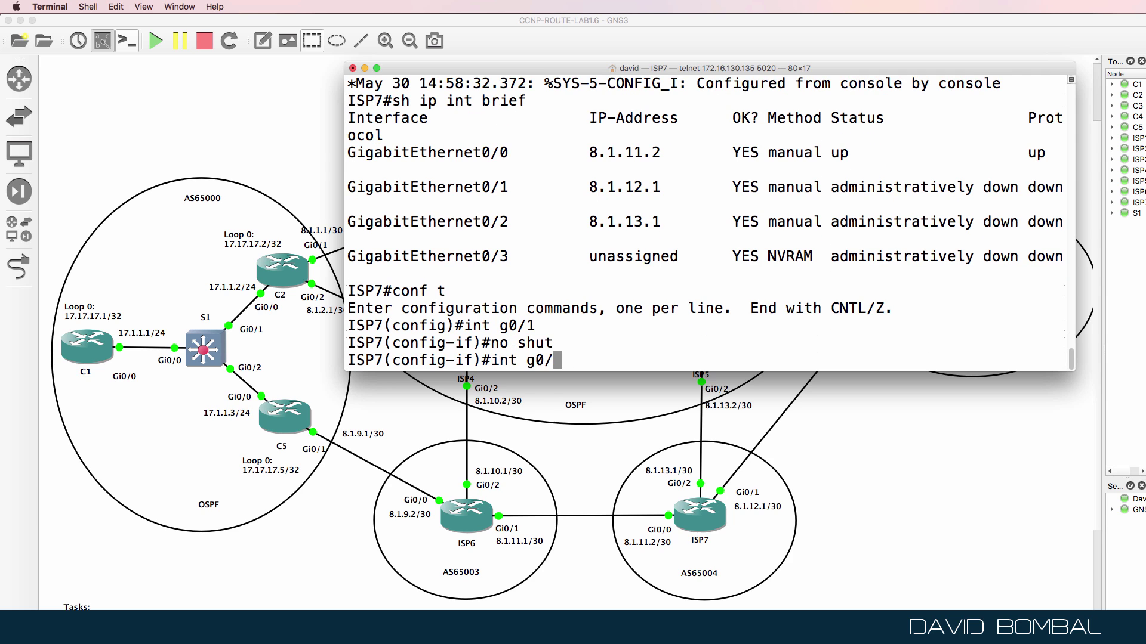
key(Return)
text(no shut)
key(Return)
Step: Leave configuration mode, recheck ISP7's brief IP interface status, and save the configuration
text(end)
key(Return)
key(Return)
text(sh ip intb rie)
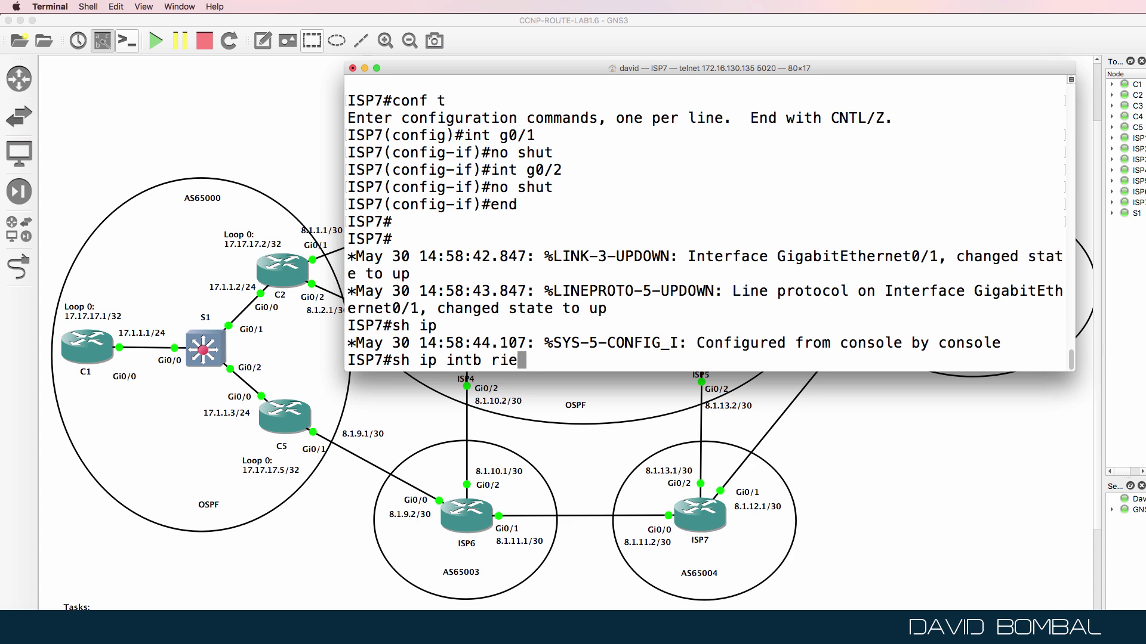
key(BackSpace)
key(BackSpace)
key(BackSpace)
key(BackSpace)
text(ri)
key(Tab)
key(Return)
text(wr)
key(Return)
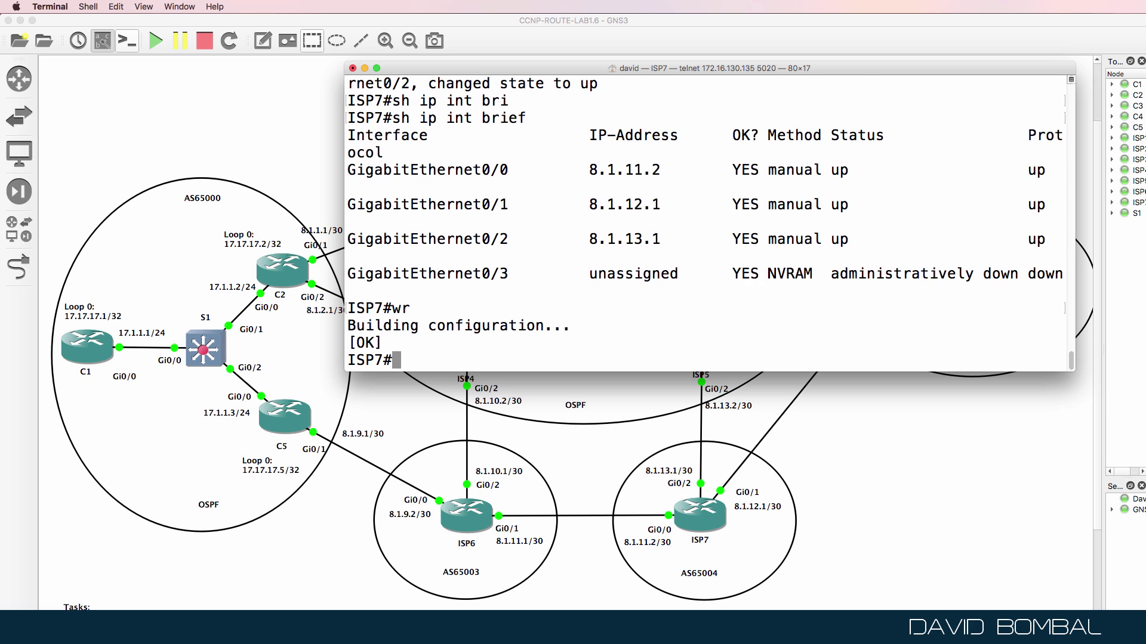
Step: Ping ISP6 at 8.1.11.1 from ISP7, and bring up the list of open console windows
text(ping 8.)
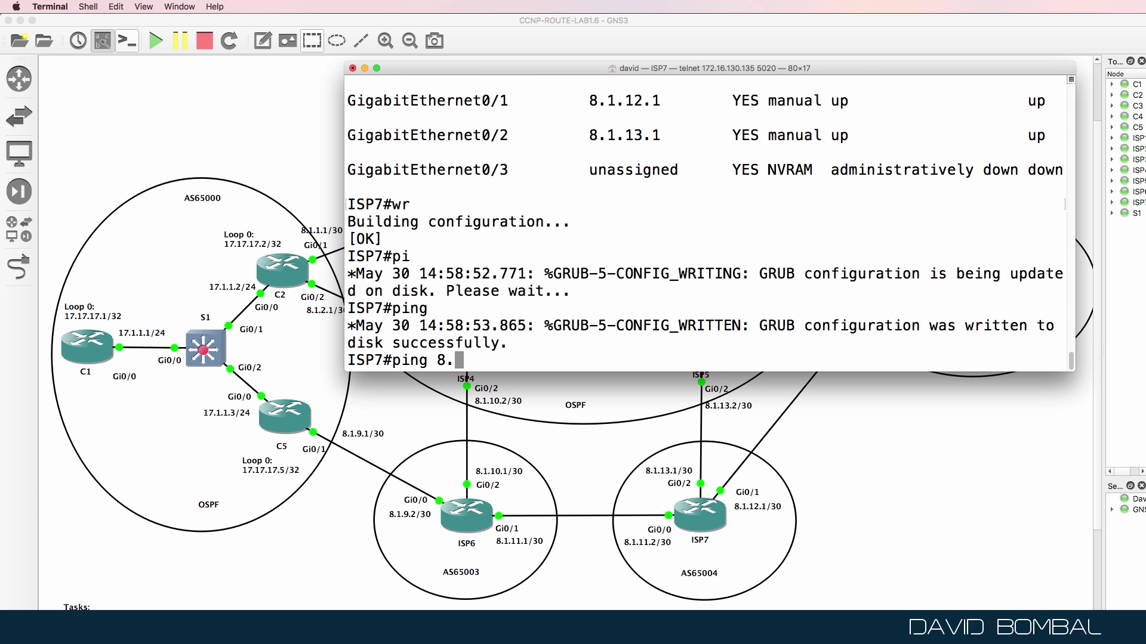
text(1.11.1)
key(Return)
click(831, 437)
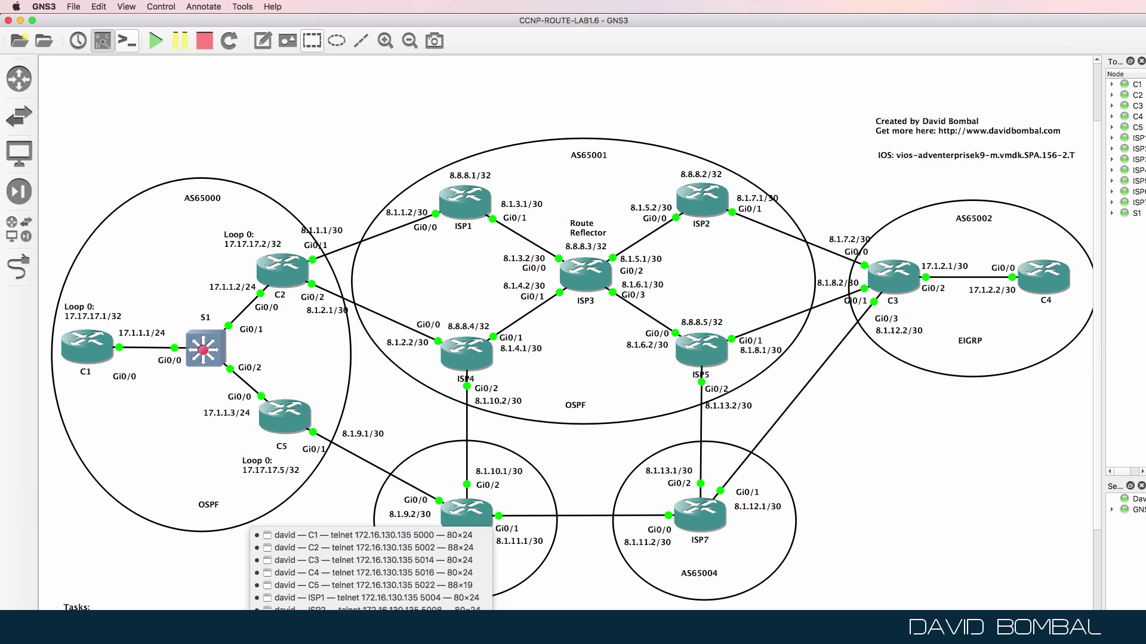
Step: Open the ISP5 console, shorten its window to reveal the topology, and check the brief IP interface status
click(370, 632)
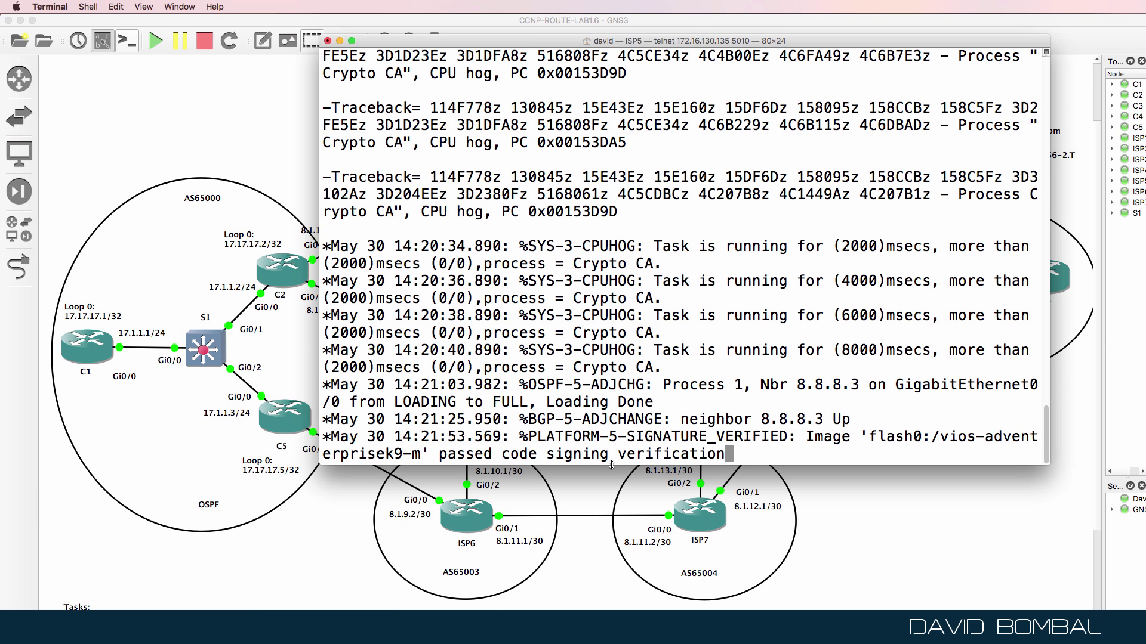
drag(611, 465, 611, 285)
key(Return)
key(Return)
text(sh ip intb rief)
key(BackSpace)
key(BackSpace)
key(BackSpace)
key(BackSpace)
key(BackSpace)
key(BackSpace)
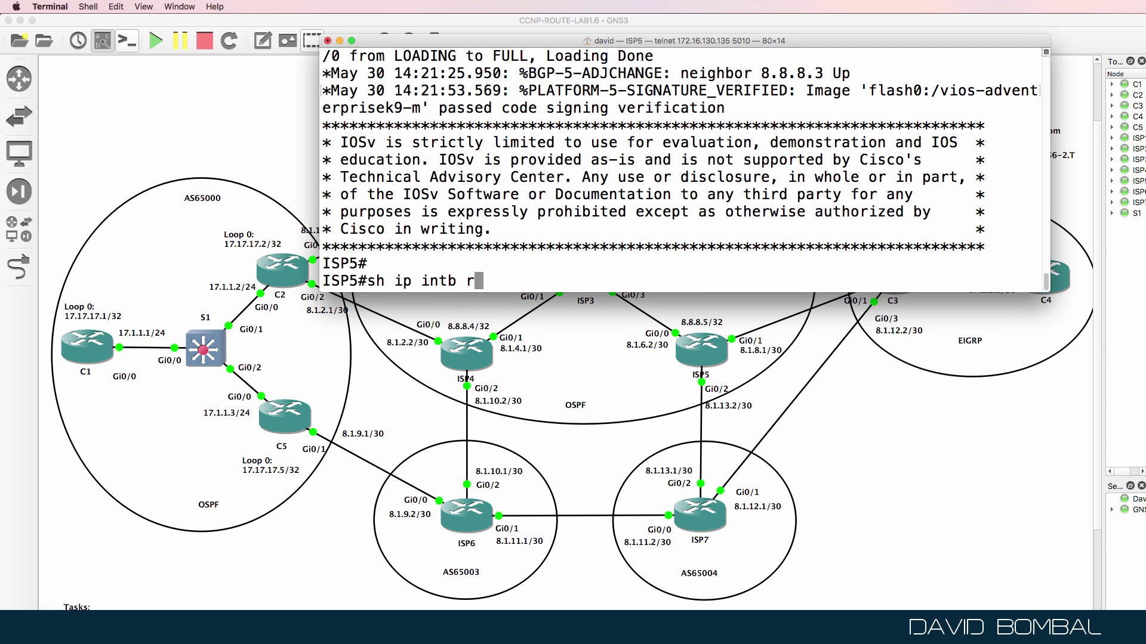
text(brief)
key(Return)
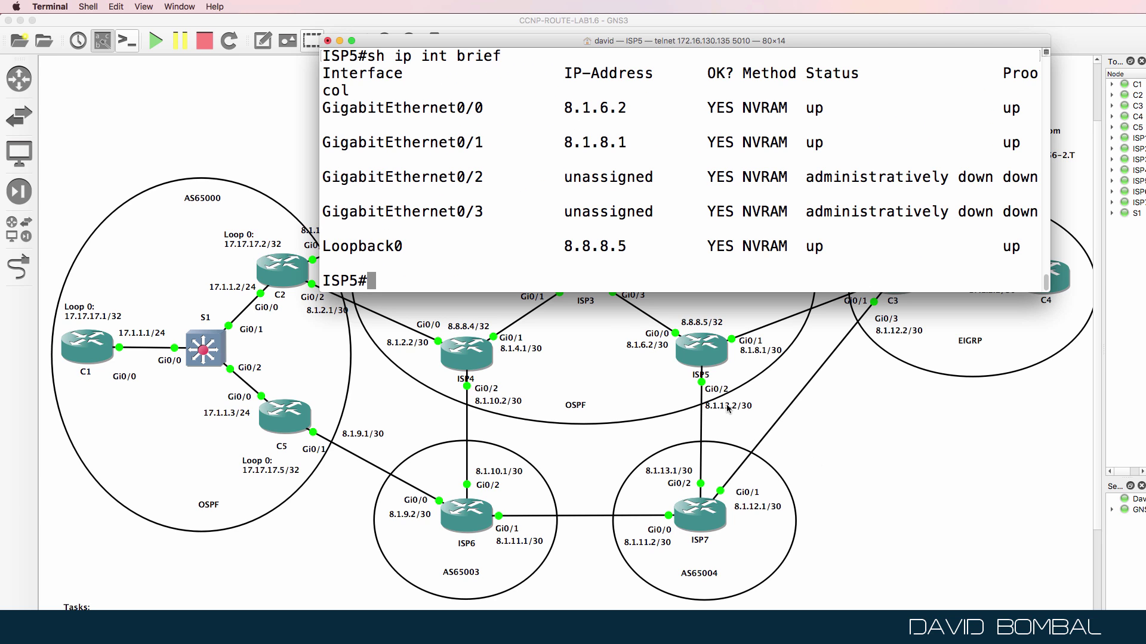
Step: Enable interface g0/2 on ISP5 and assign it IP address 8.1.13.2 with mask 255.255.255.252
text(conf t)
key(Return)
text(int g0/2)
key(Return)
text(no shut)
key(Return)
text(ip add)
key(Tab)
text(8.1.13.2 255.255.25)
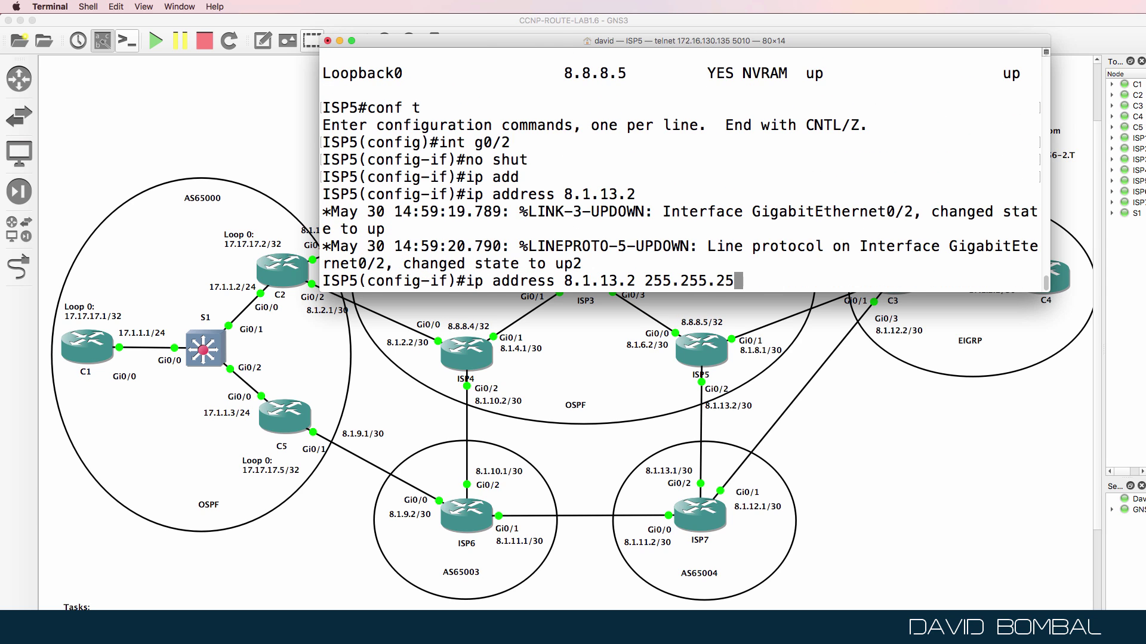
text(5.252)
key(Return)
Step: Leave configuration mode on ISP5, ping ISP7 at 8.1.13.1, and save the configuration
text(end)
key(Return)
key(Return)
text(ping )
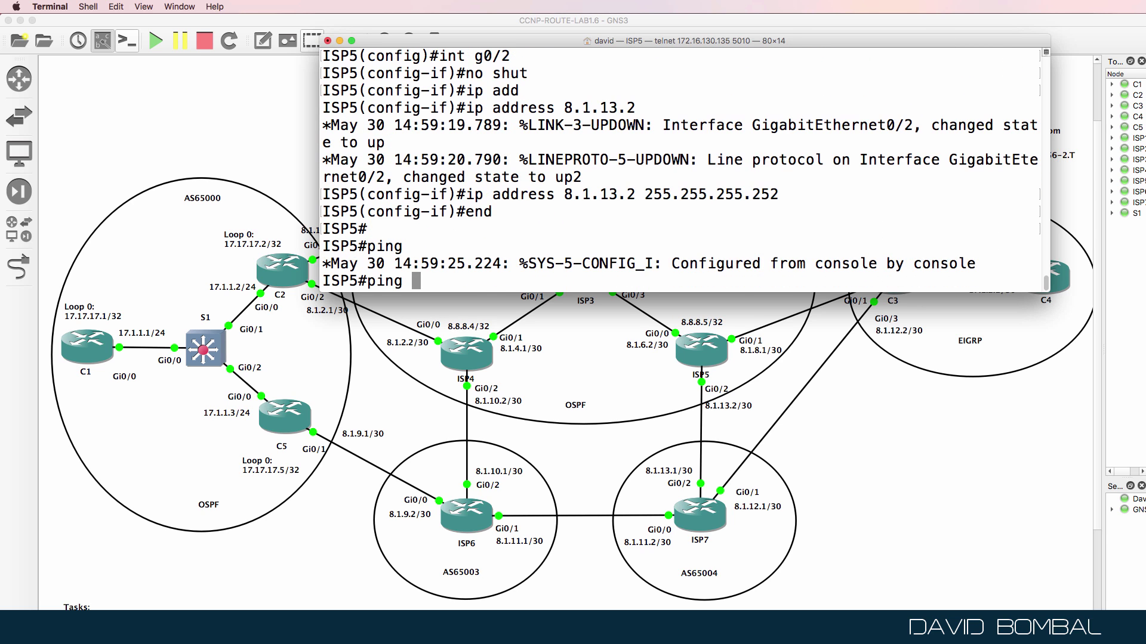
text(8.1.13.1)
key(Return)
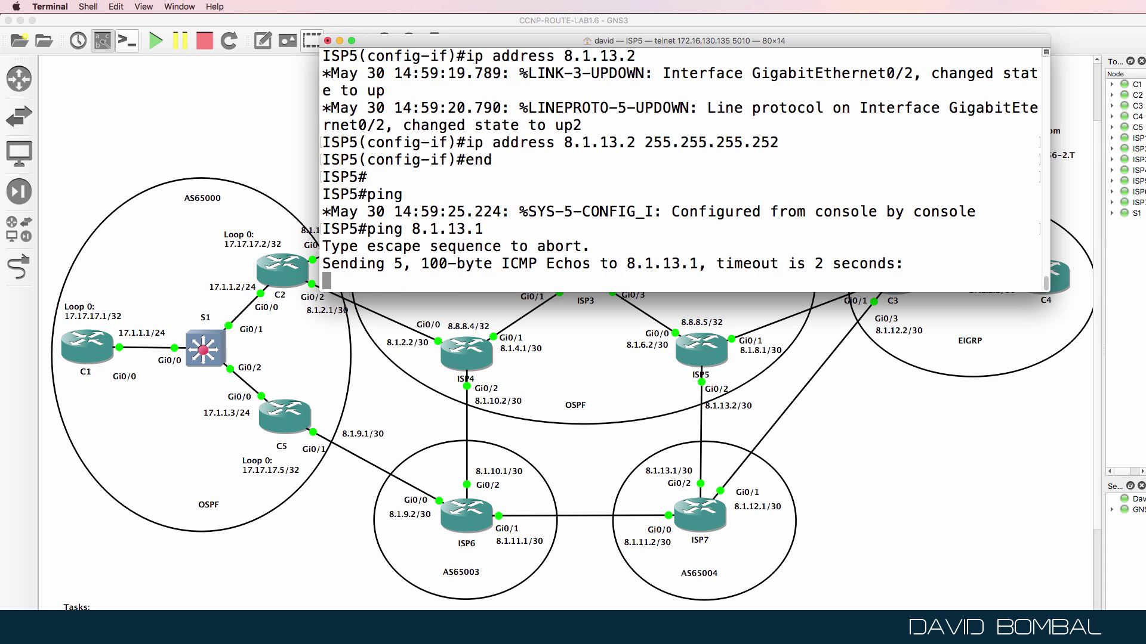
text(wr)
key(Return)
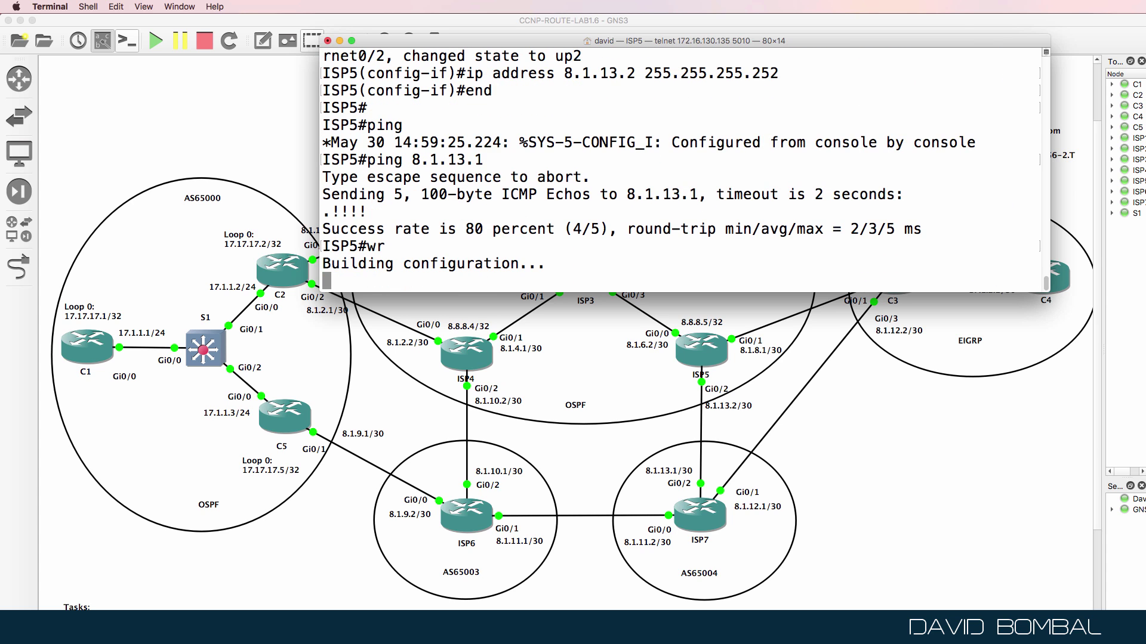
Step: Show only the BGP section of ISP5's running configuration and highlight its lines for review
text(sh run |")
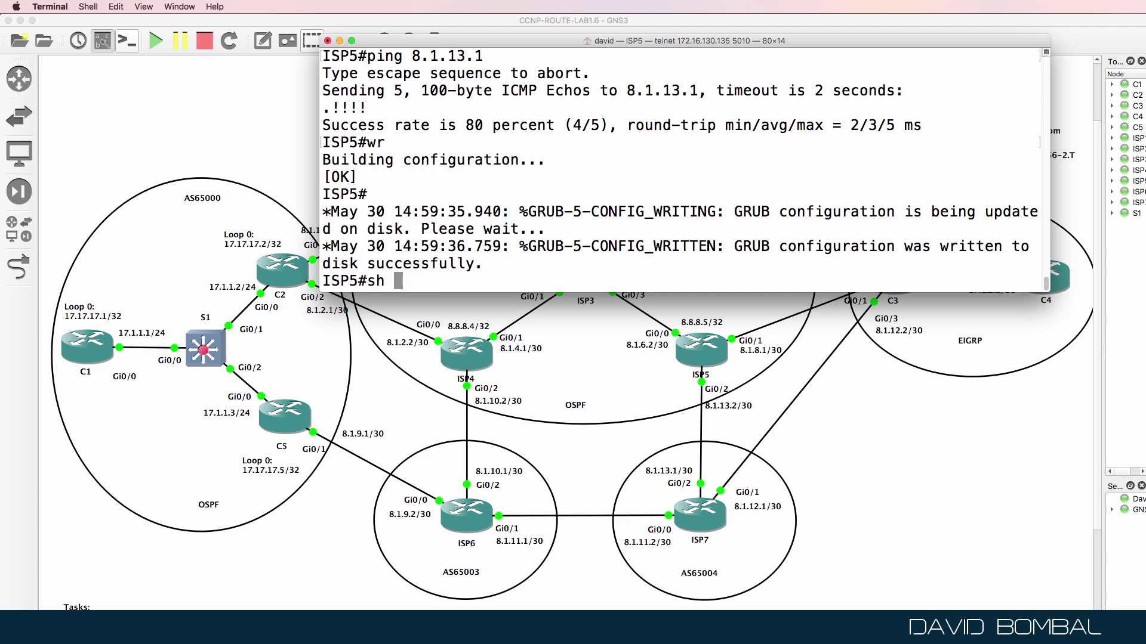
key(BackSpace)
text(se c bgp)
key(Return)
drag(332, 143, 725, 270)
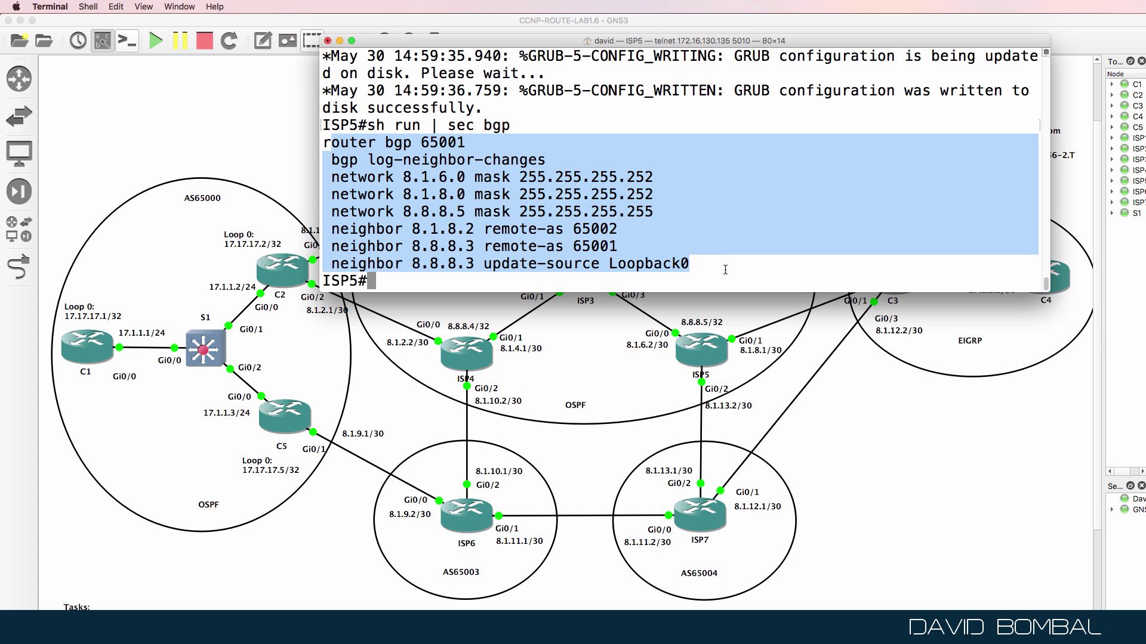
Step: Add BGP neighbor 8.1.13.1 with remote AS 65004 under router bgp 65001 on ISP5, and leave configuration mode
text(conf t)
key(Return)
text(router bgp 665001)
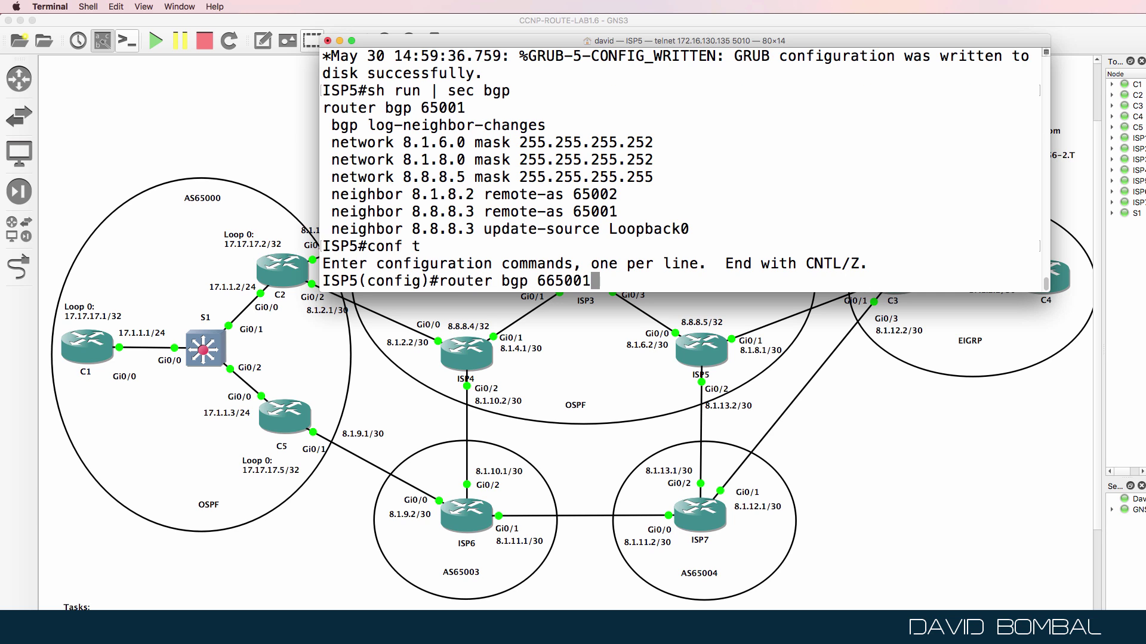
key(Return)
key(Up)
key(Left)
key(BackSpace)
key(Return)
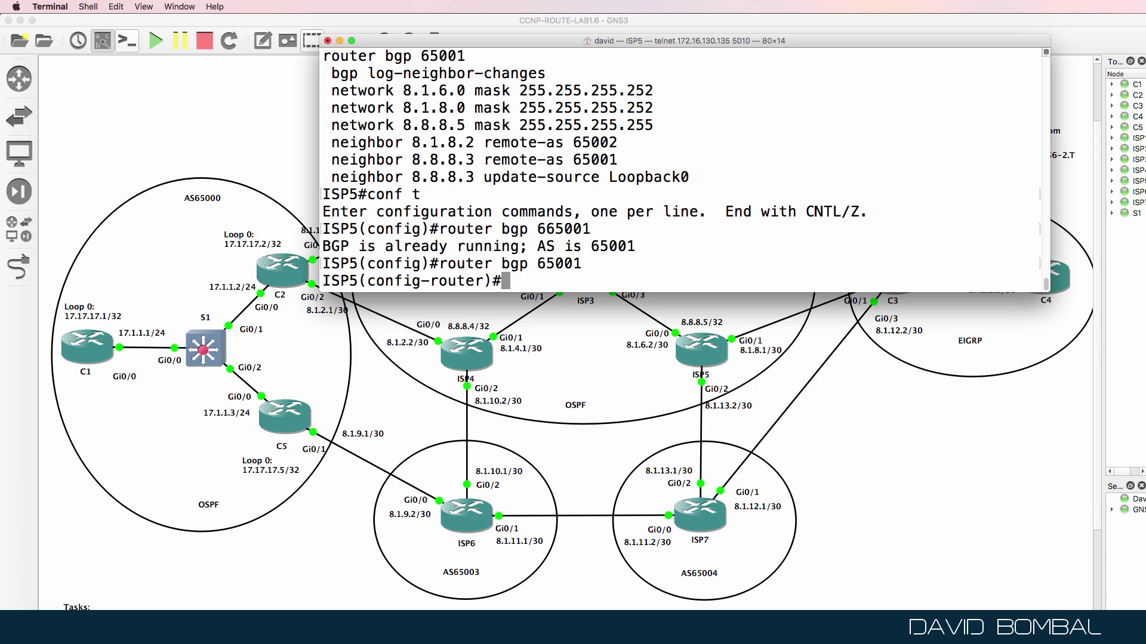
text(nei)
key(Tab)
text(8)
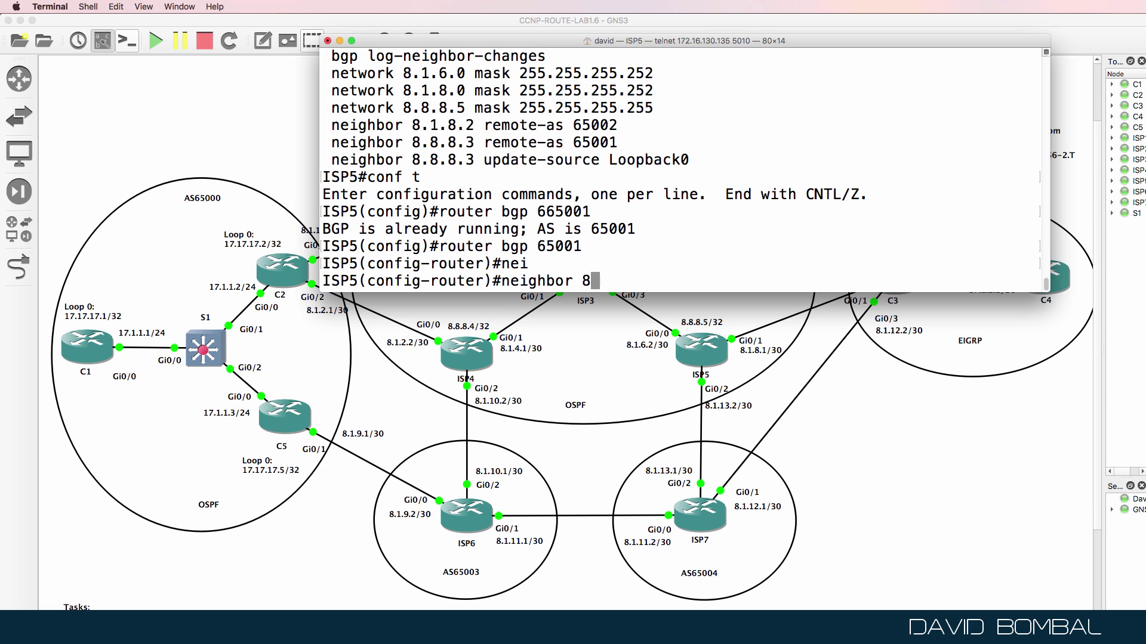
text(.1.13.1 remote-as 65004)
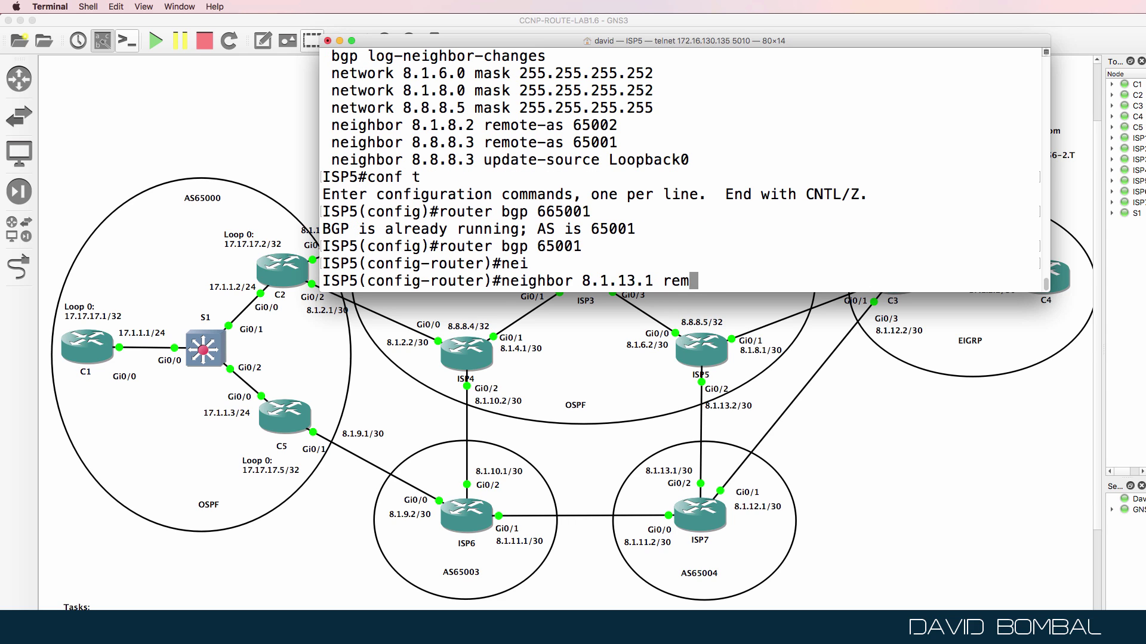
key(Tab)
text(65004)
key(Return)
text(end)
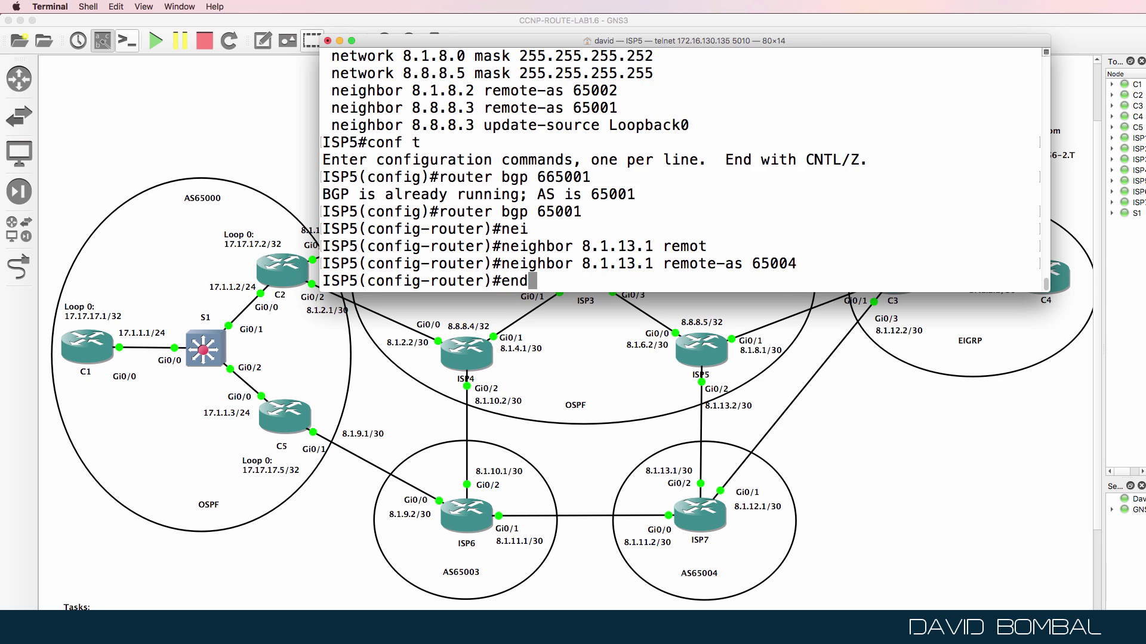
key(Return)
key(Return)
key(Return)
Step: Check the BGP summary on ISP5 for neighbor 8.1.13.1 in a widened console window, and save the configuration
text(wr)
key(BackSpace)
key(BackSpace)
text(sh ip bgp sum)
key(Return)
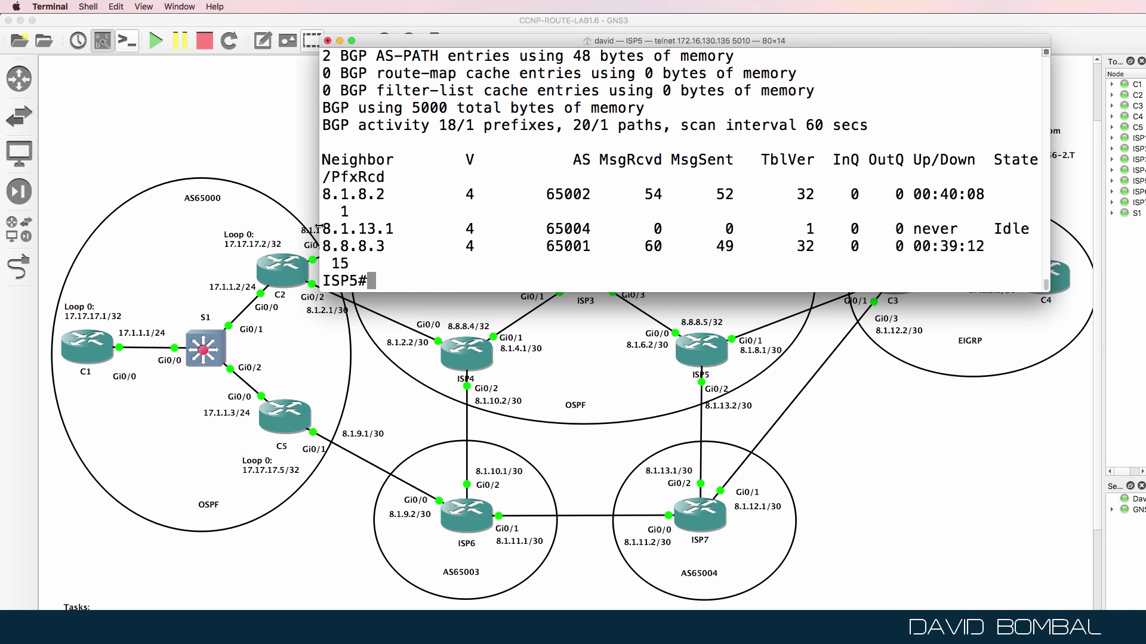
drag(319, 225, 274, 226)
drag(376, 246, 273, 239)
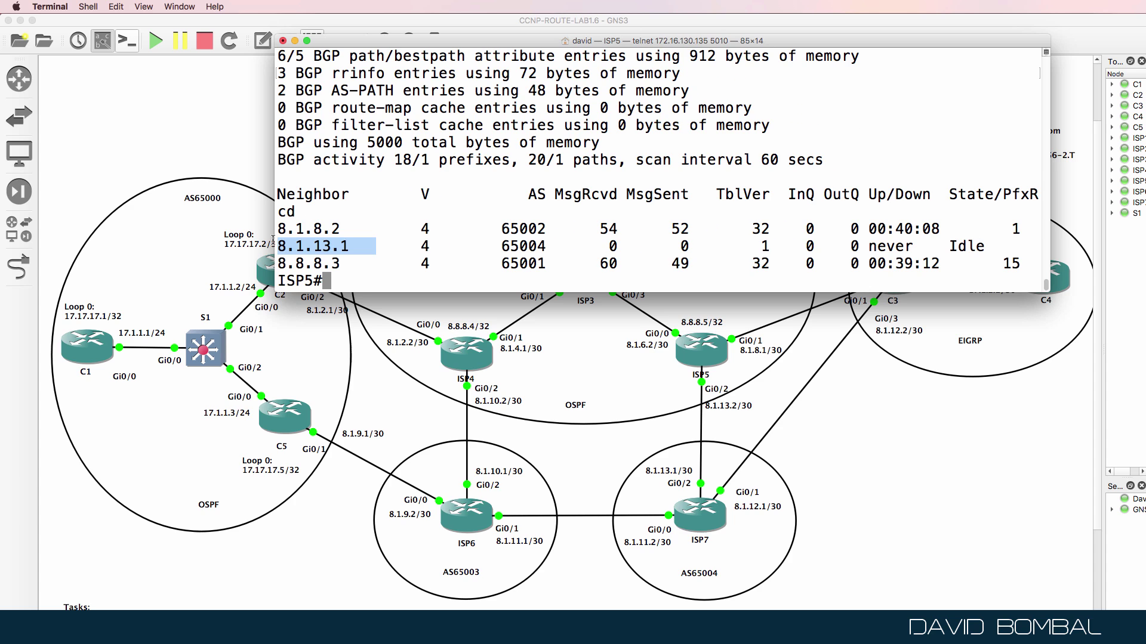
text(wr)
key(Return)
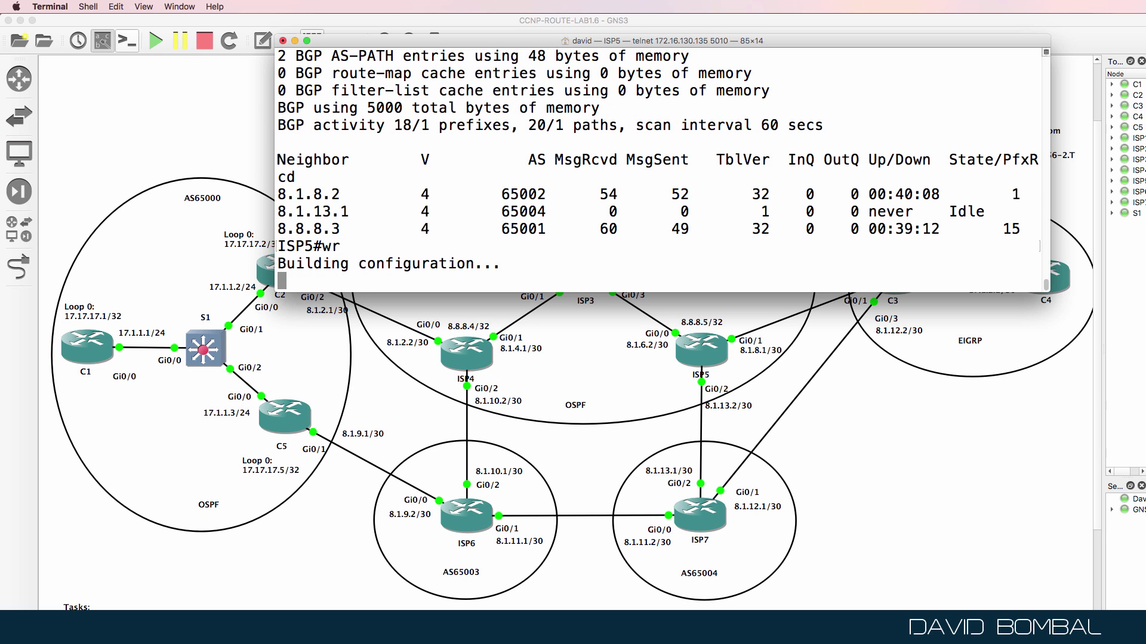
Step: Switch to the ISP7 console and show its IP routing protocols
right_click(371, 626)
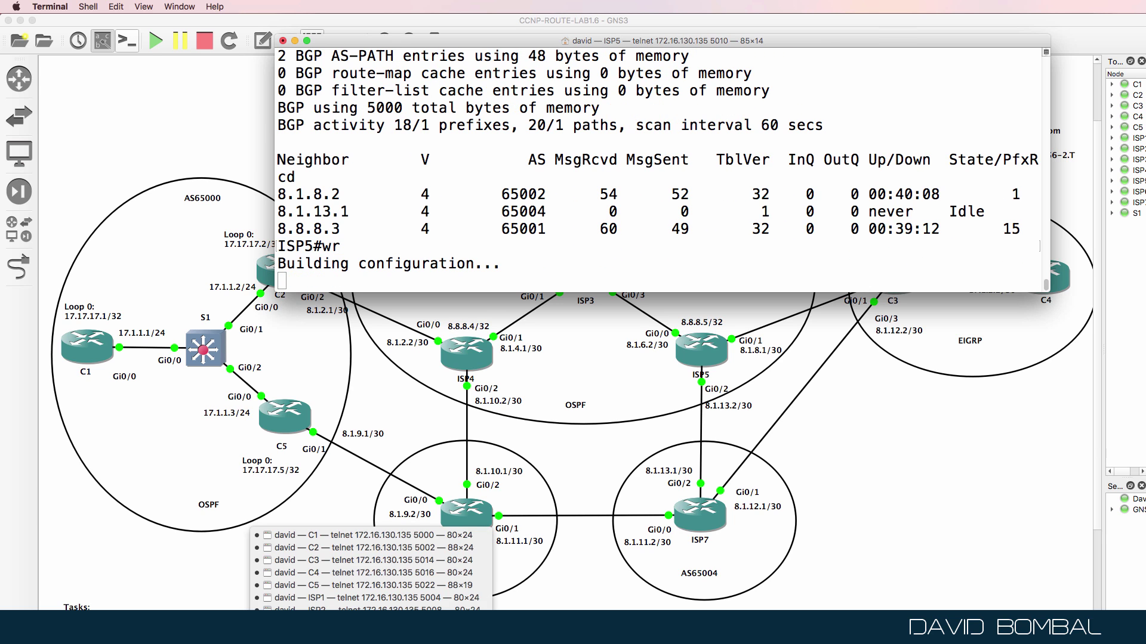
text(ip prot)
key(Return)
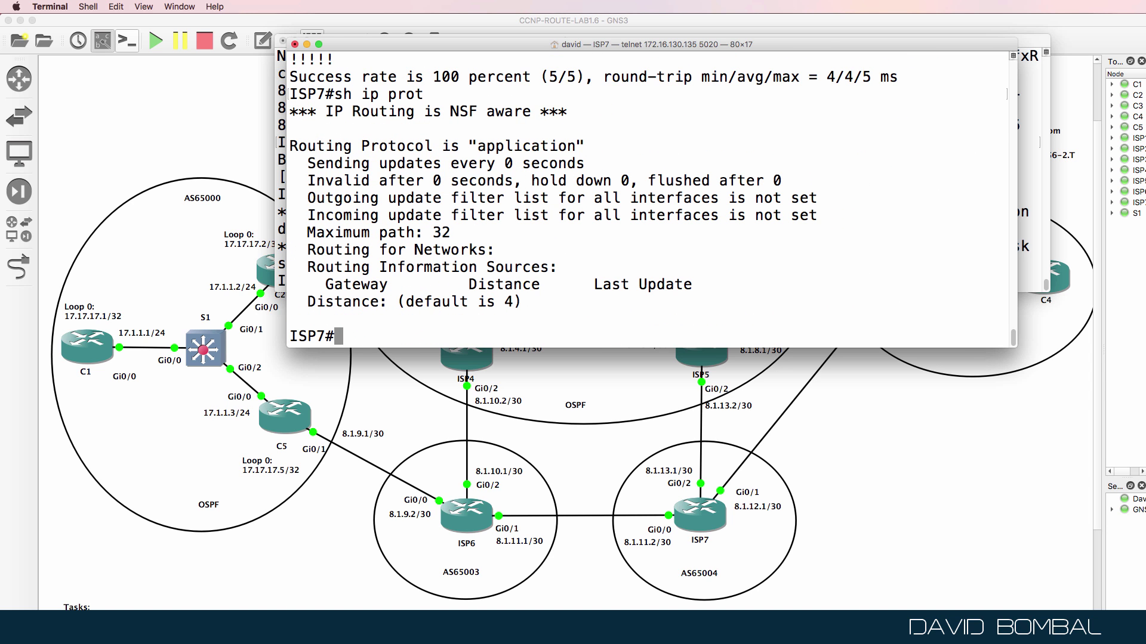
drag(479, 44, 539, 68)
Step: Return to the ISP5 console and advertise network 8.1.13.0 with mask 255.255.255.252 in BGP AS 65001
click(537, 41)
text(conf t)
key(Return)
text(route rbg)
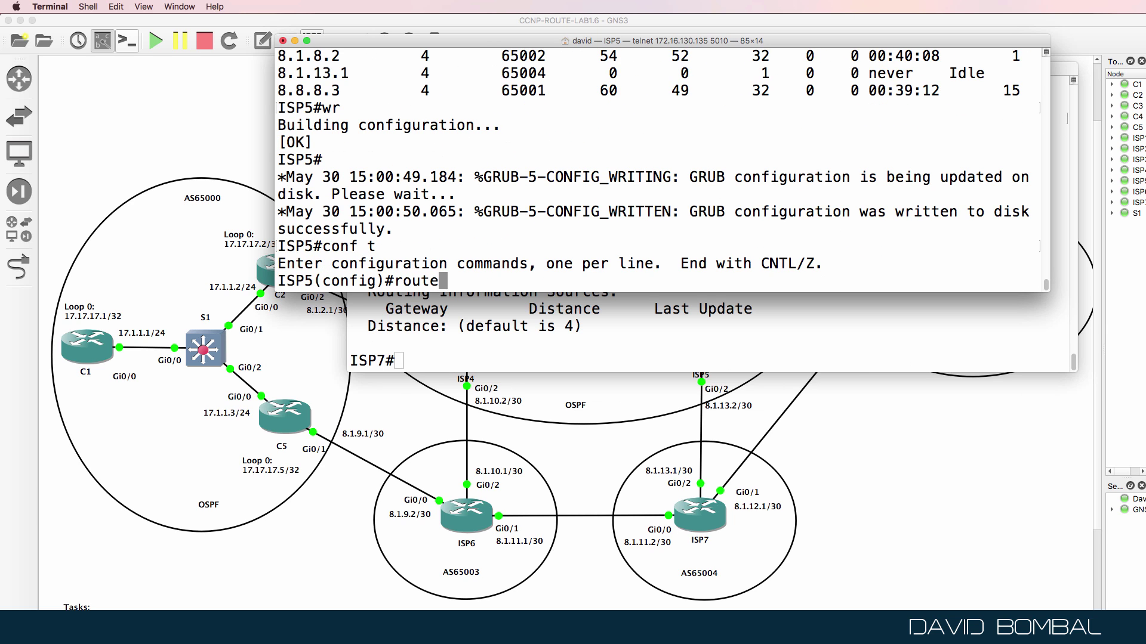
key(BackSpace)
key(BackSpace)
key(BackSpace)
key(BackSpace)
text(r b)
text(bgp )
text(6)
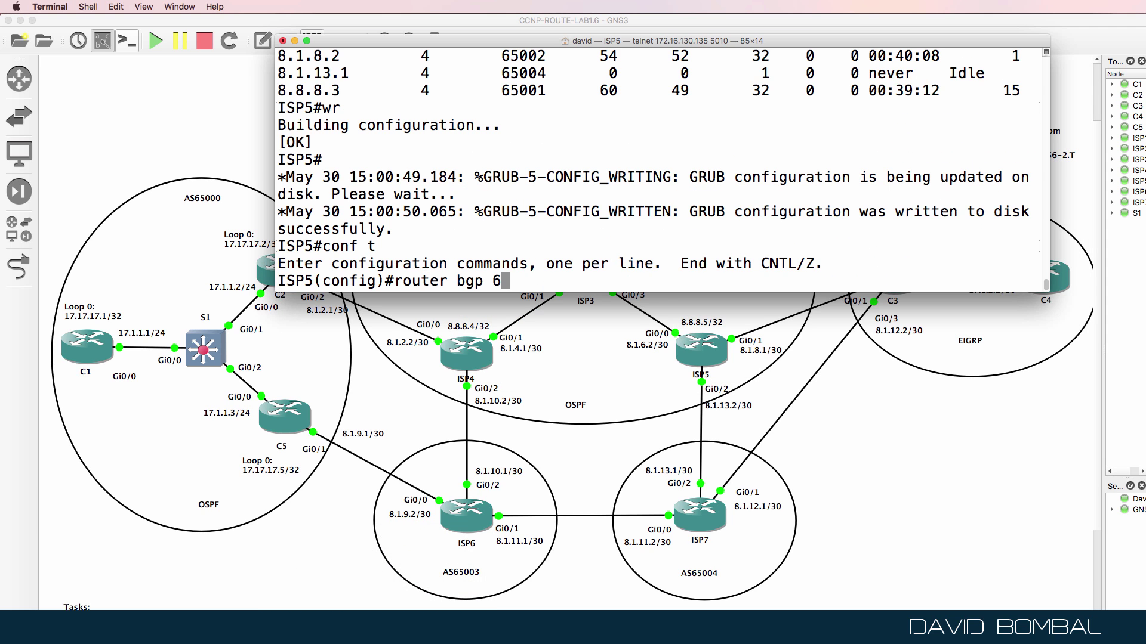
text(65001)
key(BackSpace)
key(BackSpace)
key(BackSpace)
text(001)
key(Return)
text(net)
key(Tab)
text(8.1.)
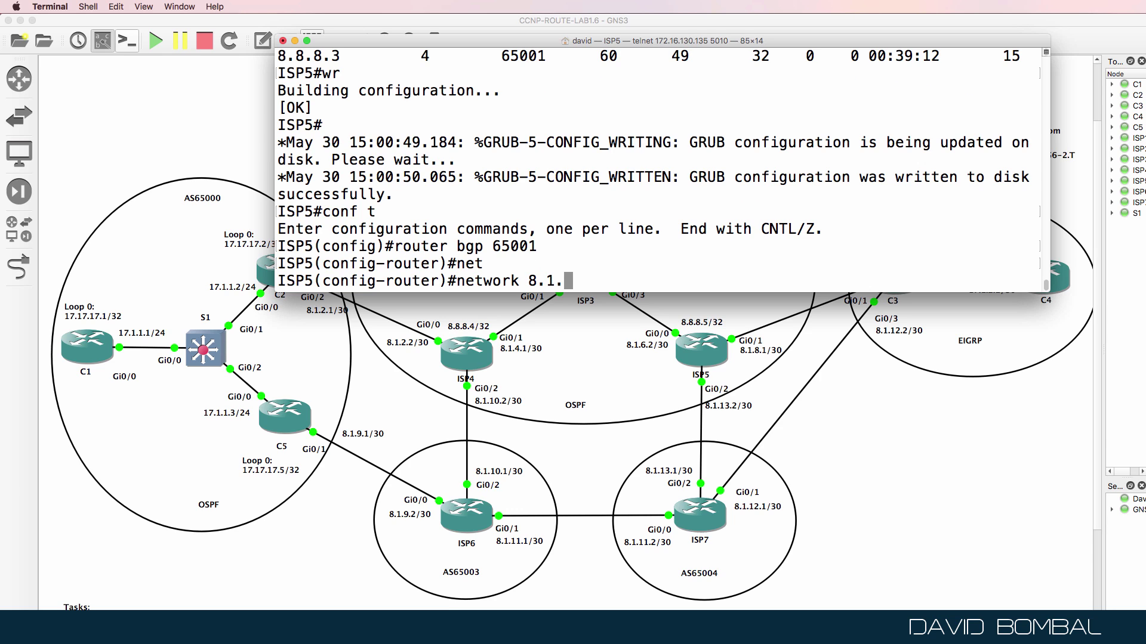
text(13.0 mask 2)
key(BackSpace)
text(mask 255.255.255.252)
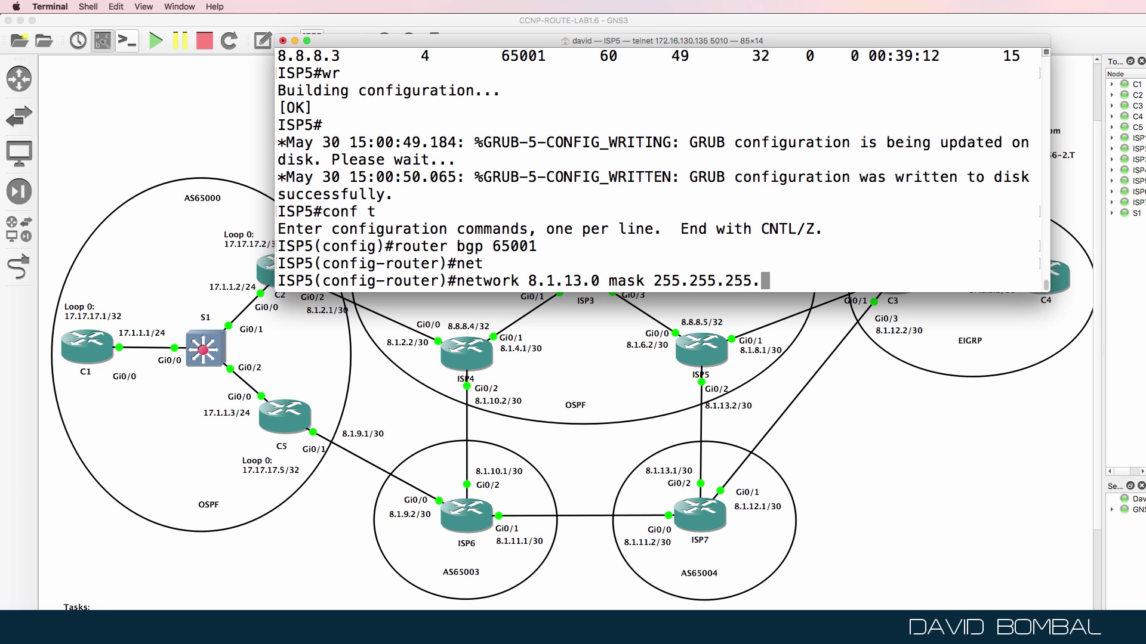
key(Return)
Step: Leave configuration mode on ISP5 and save the configuration
text(end)
key(Return)
text(wr)
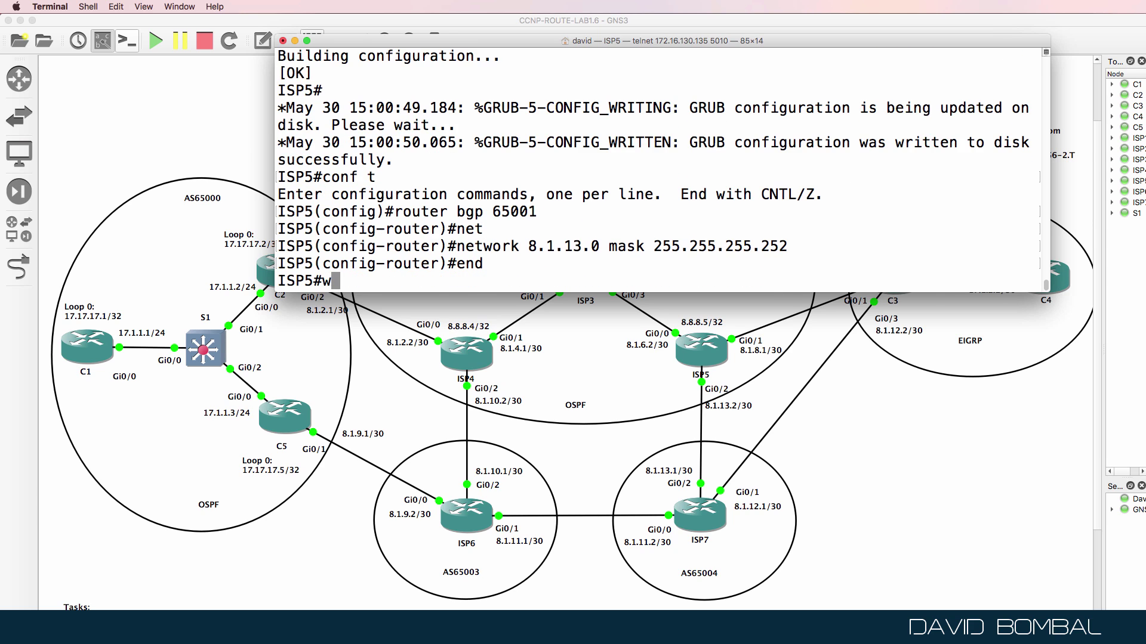
key(Return)
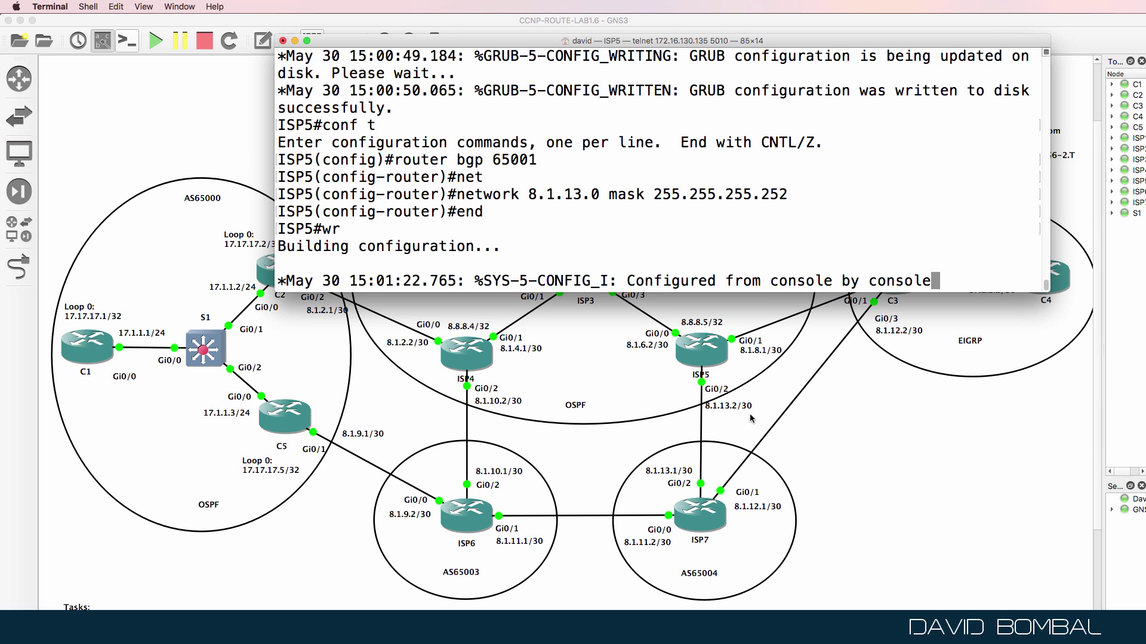
Step: Open the ISP7 console, start BGP with AS 65004, and add neighbor 8.1.13.2 with remote AS 65001
click(837, 456)
right_click(371, 626)
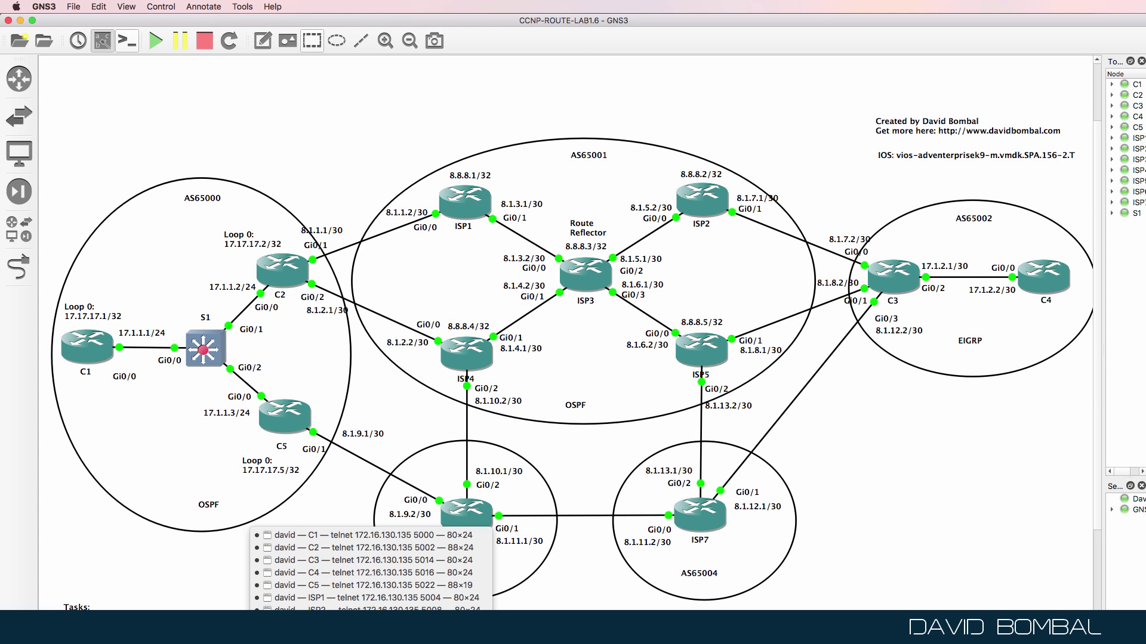
click(370, 623)
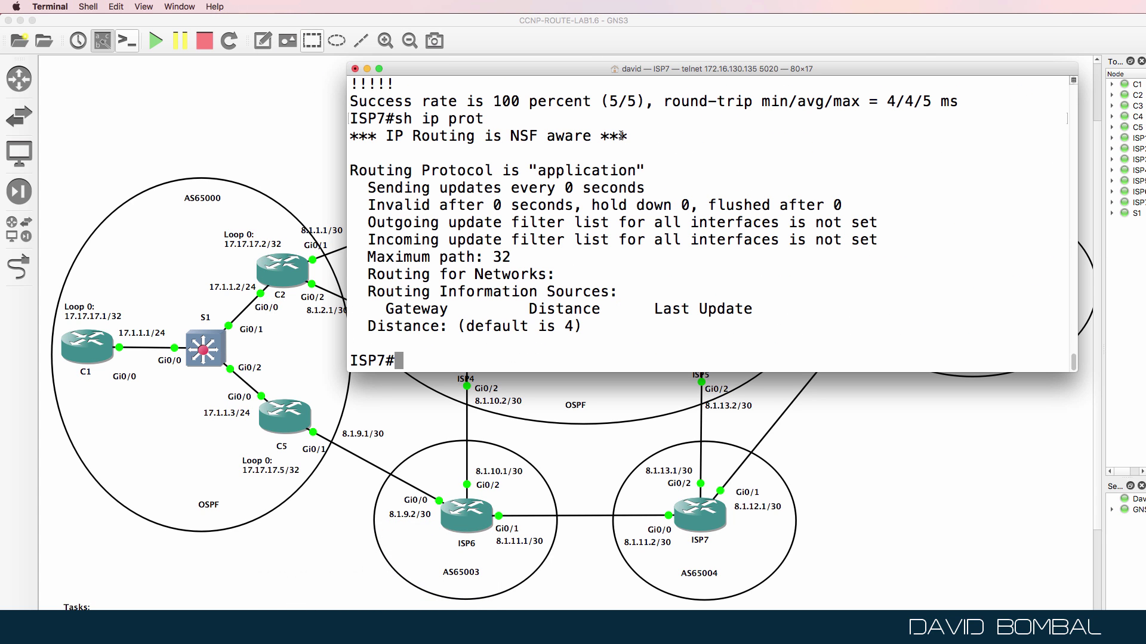
drag(535, 67, 556, 25)
text(conf t)
key(Return)
text(rout)
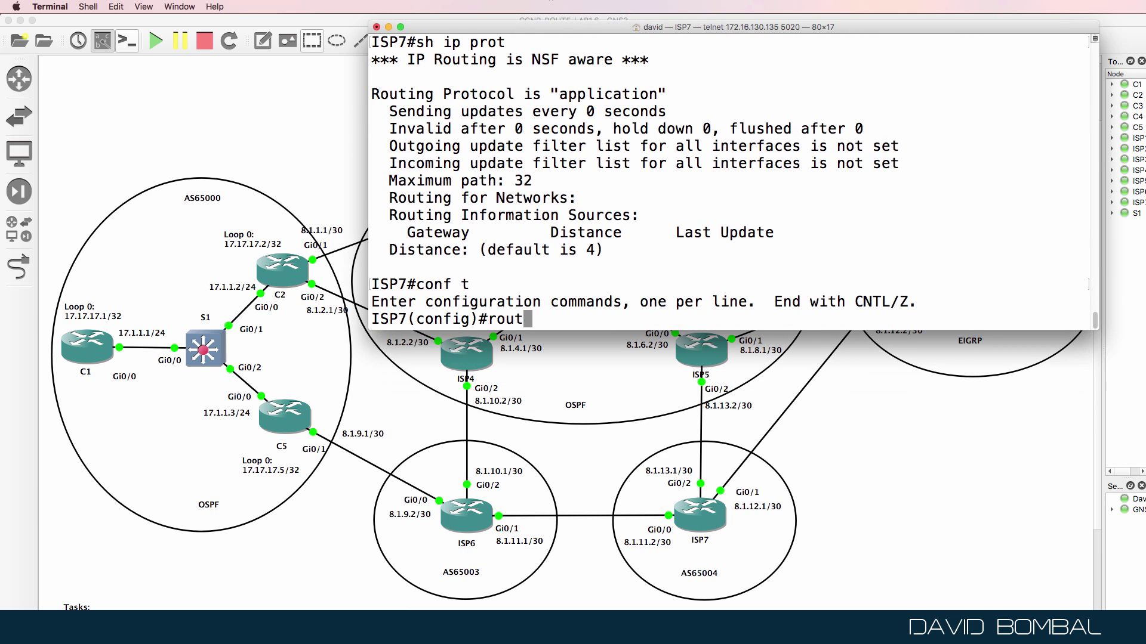
text(er bgp 650)
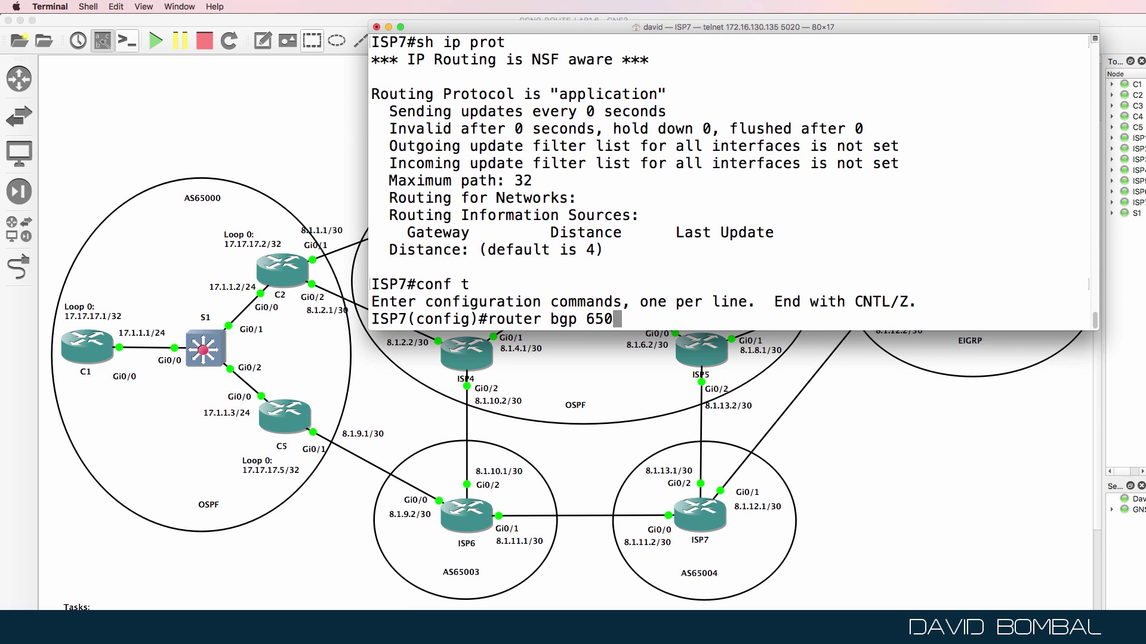
text(04)
key(Return)
text(net)
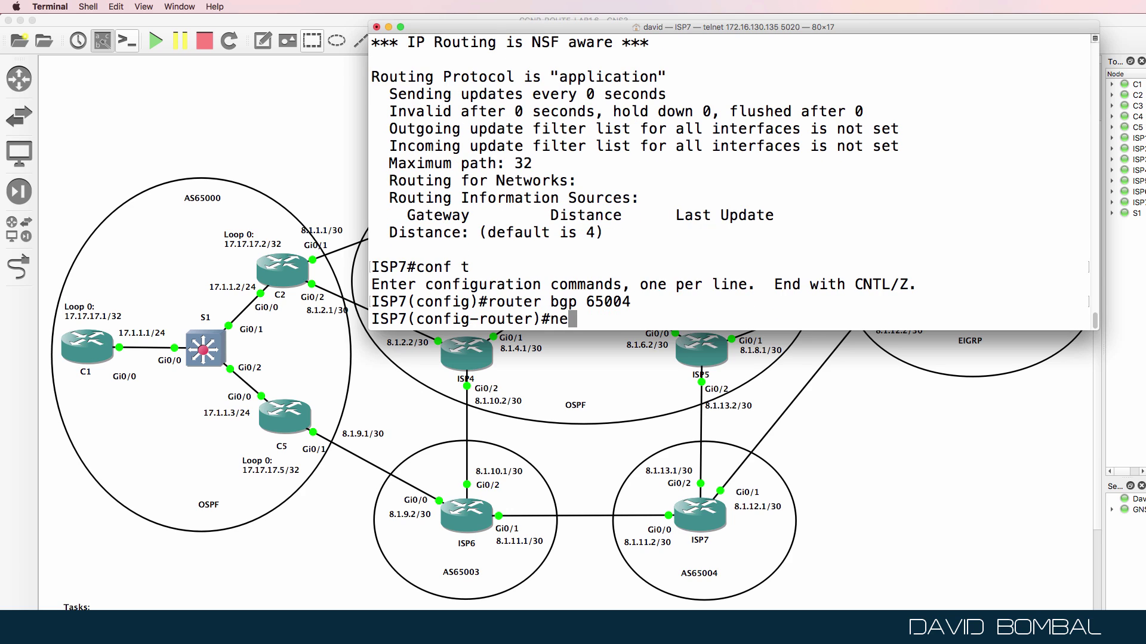
key(BackSpace)
text(i)
key(Tab)
text(8.1.13.2 remote)
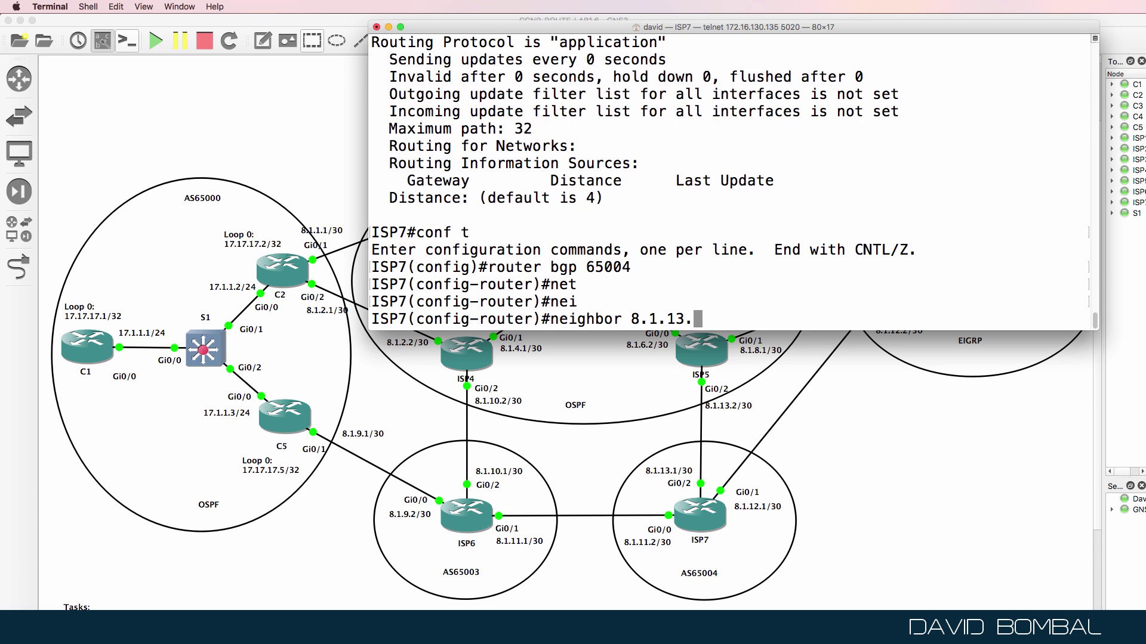
key(Tab)
text(65001)
key(Return)
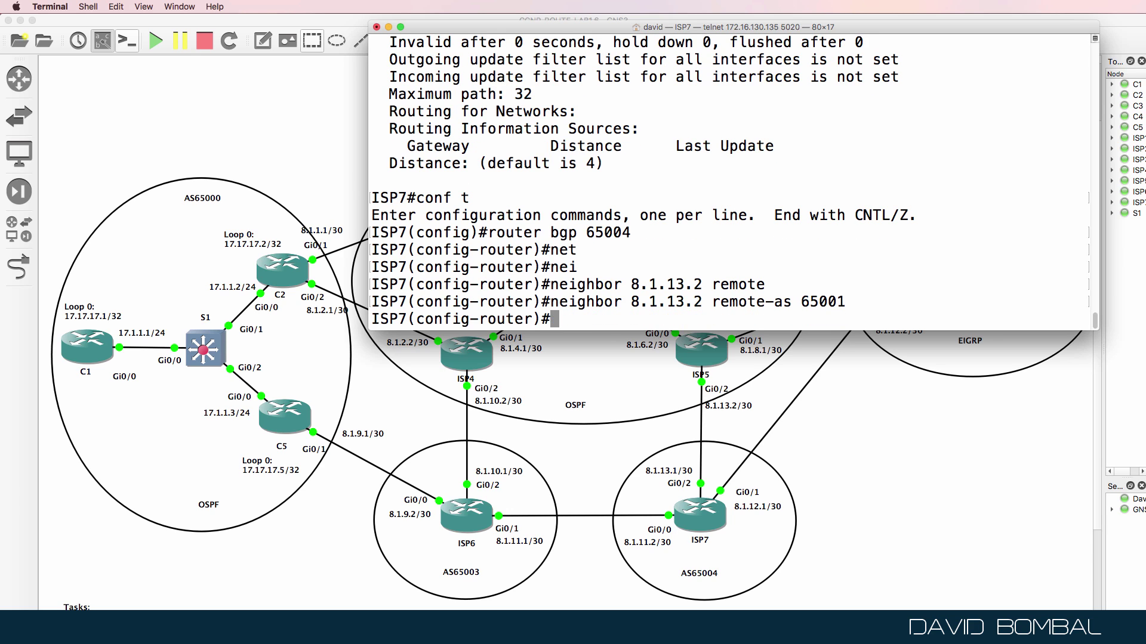
Step: Add ISP6 at 8.1.11.1 as a BGP neighbor with remote AS 65003 on ISP7
text(nei)
key(Tab)
text(8.)
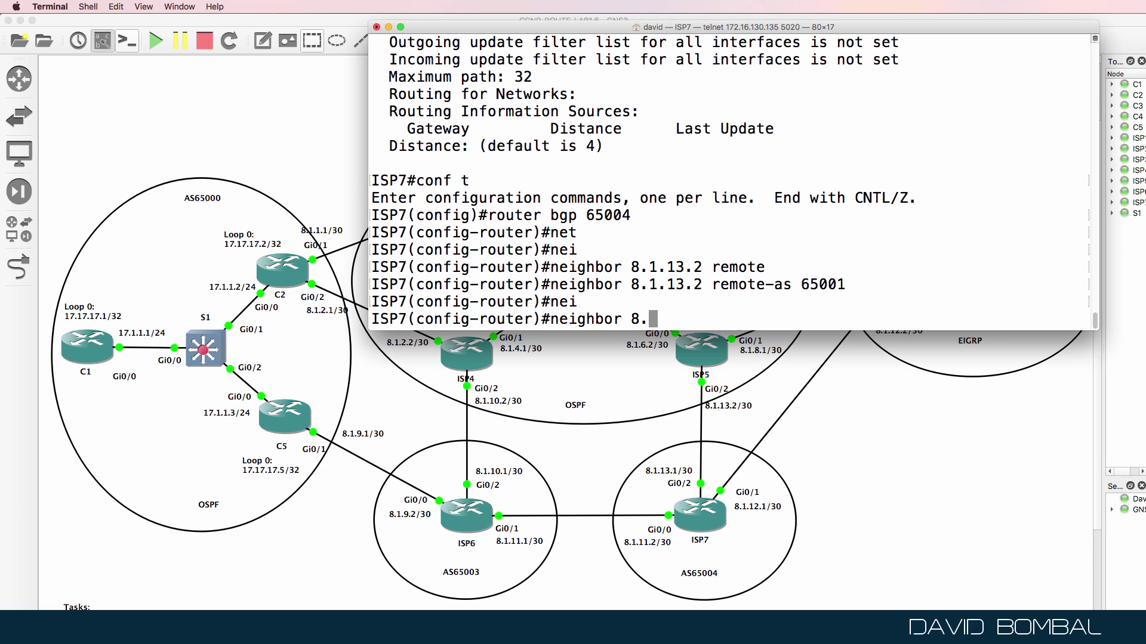
text(1.11.1 remot)
key(Tab)
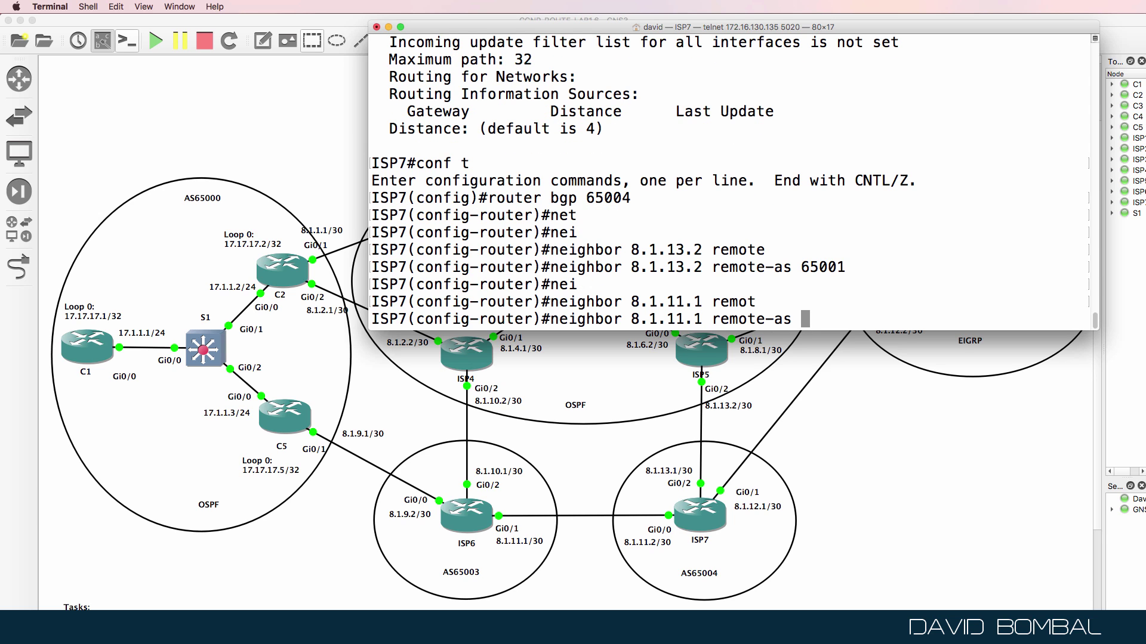
text(65003)
key(Return)
Step: Add C3 at 8.1.12.2 as a BGP neighbor with remote AS 65002 on ISP7
text(ne)
key(Tab)
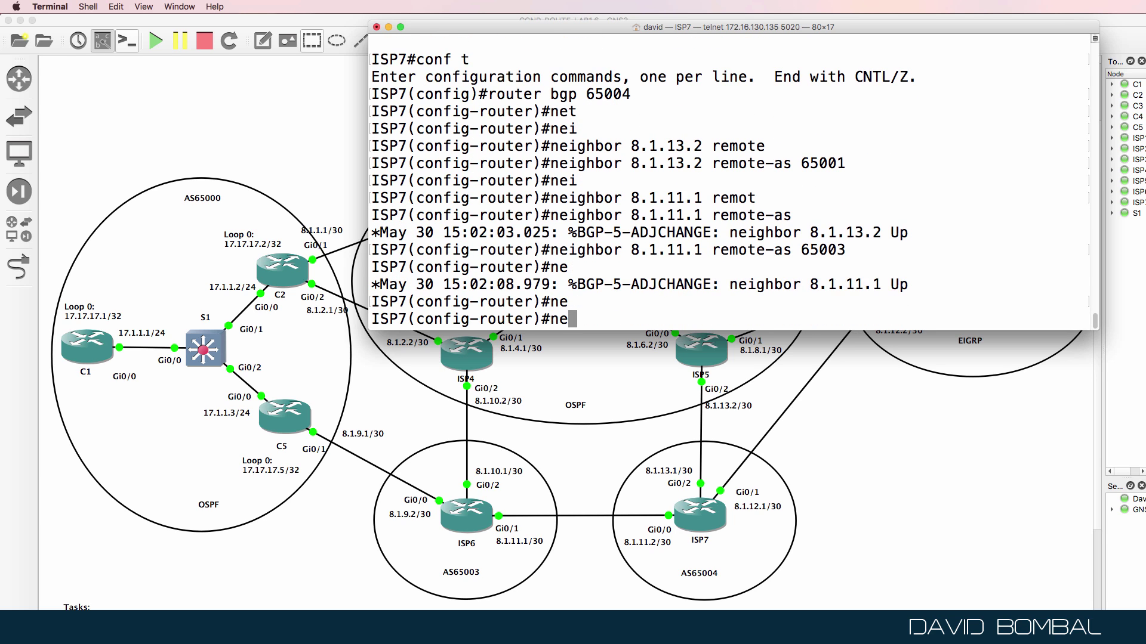
text(i)
key(Tab)
text(8.1.12.2)
drag(653, 30, 227, 47)
drag(335, 48, 417, 43)
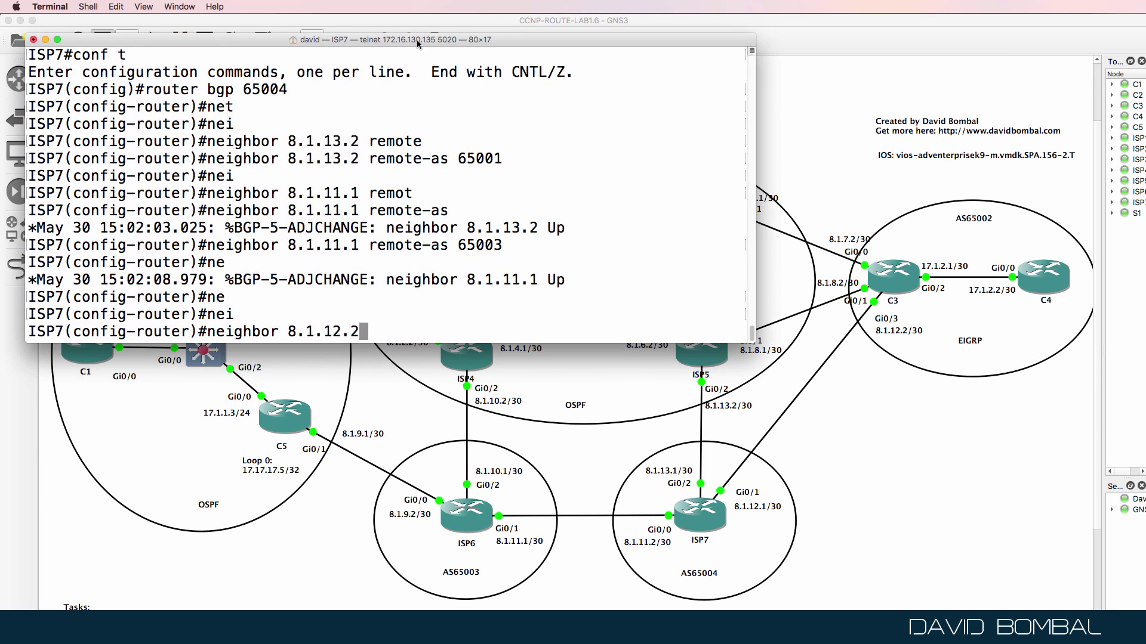
text(remote)
key(Tab)
text(65002)
key(Return)
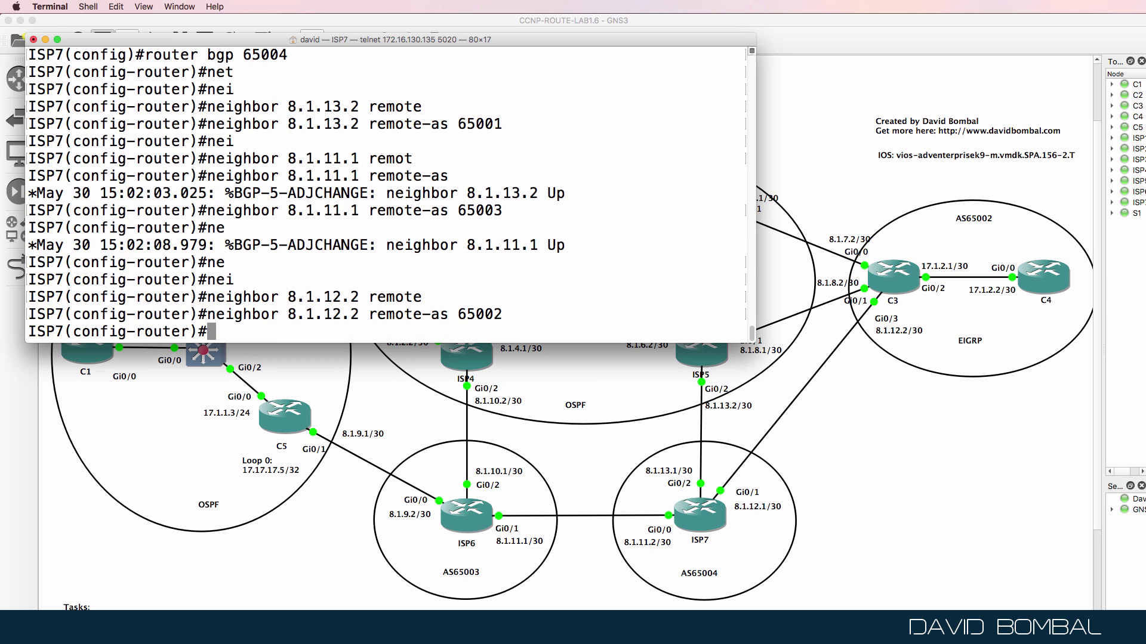
Step: Advertise network 8.1.13.0 with mask 255.255.255.252 in BGP on ISP7
text(net)
key(Tab)
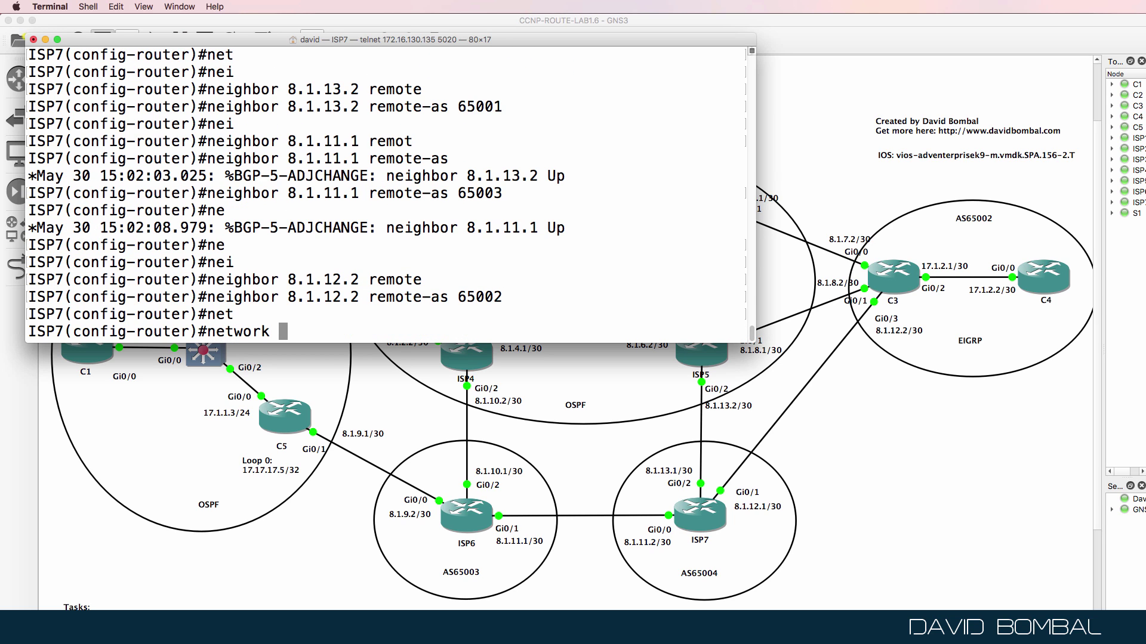
text(8.1.13.0 mask 25)
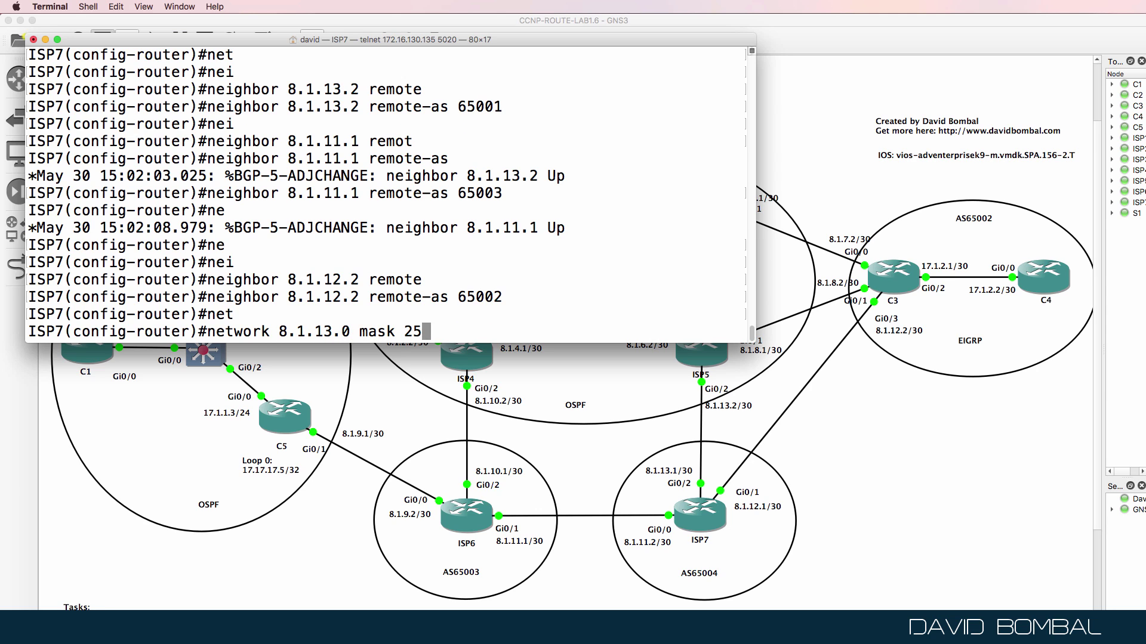
text(5.255.255.252)
key(Return)
Step: Reuse the previous network command on ISP7 to advertise 8.1.11.0 with mask 255.255.255.252
key(Up)
key(Left)
key(Left)
key(Left)
key(Left)
key(Left)
key(Left)
key(Left)
key(Left)
key(Left)
key(Left)
key(Left)
key(Left)
key(Left)
key(Left)
key(Left)
key(Left)
key(Left)
key(Left)
key(Left)
key(Left)
key(Left)
key(BackSpace)
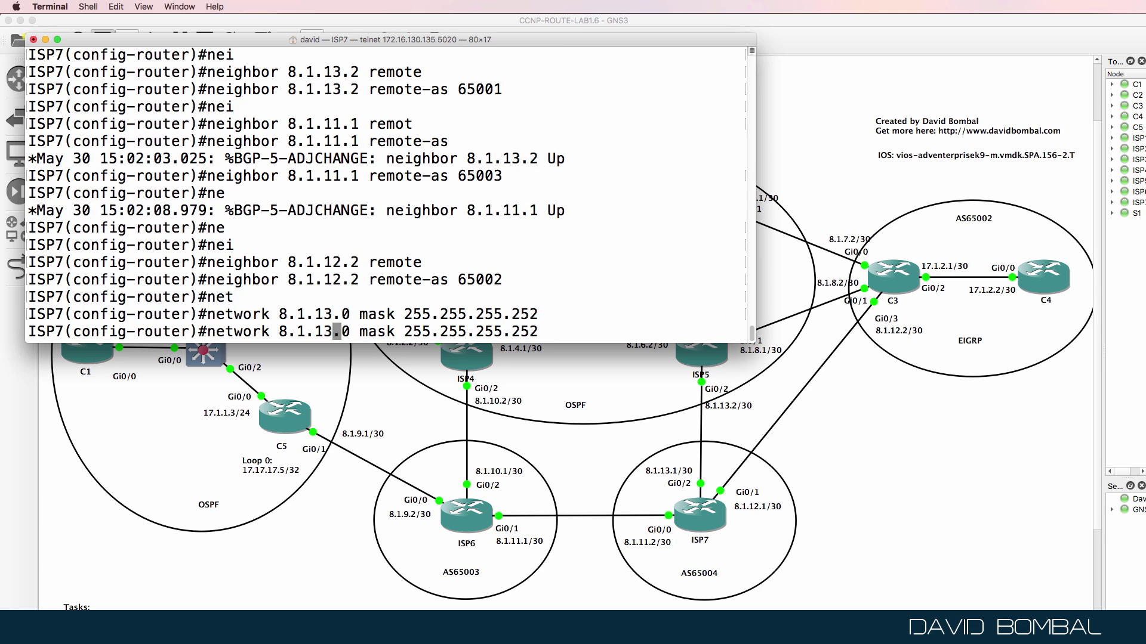
text(1)
key(Return)
Step: Advertise network 8.1.12.0 with mask 255.255.255.252 in BGP on ISP7 and leave configuration mode
key(Up)
key(Left)
key(Left)
key(Left)
key(Left)
key(Left)
key(Left)
key(Left)
key(Left)
key(Left)
key(Left)
key(Left)
key(Left)
key(Left)
key(Left)
key(Left)
key(Left)
key(Left)
key(Left)
key(Left)
key(Left)
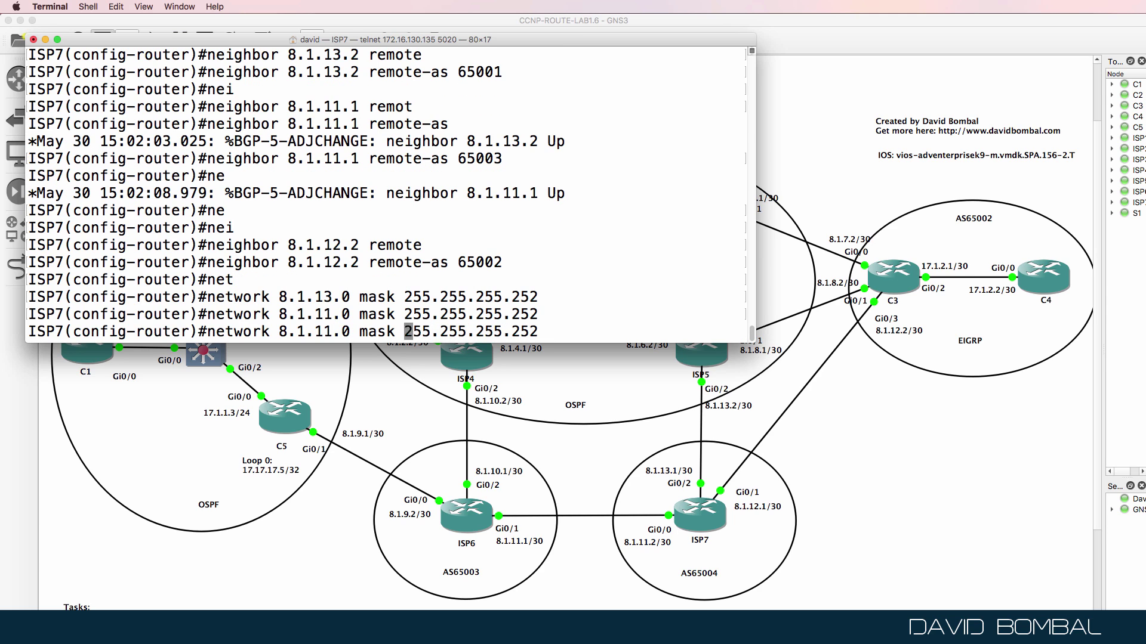
key(Left)
key(Left)
key(BackSpace)
text(2)
key(Return)
text(end)
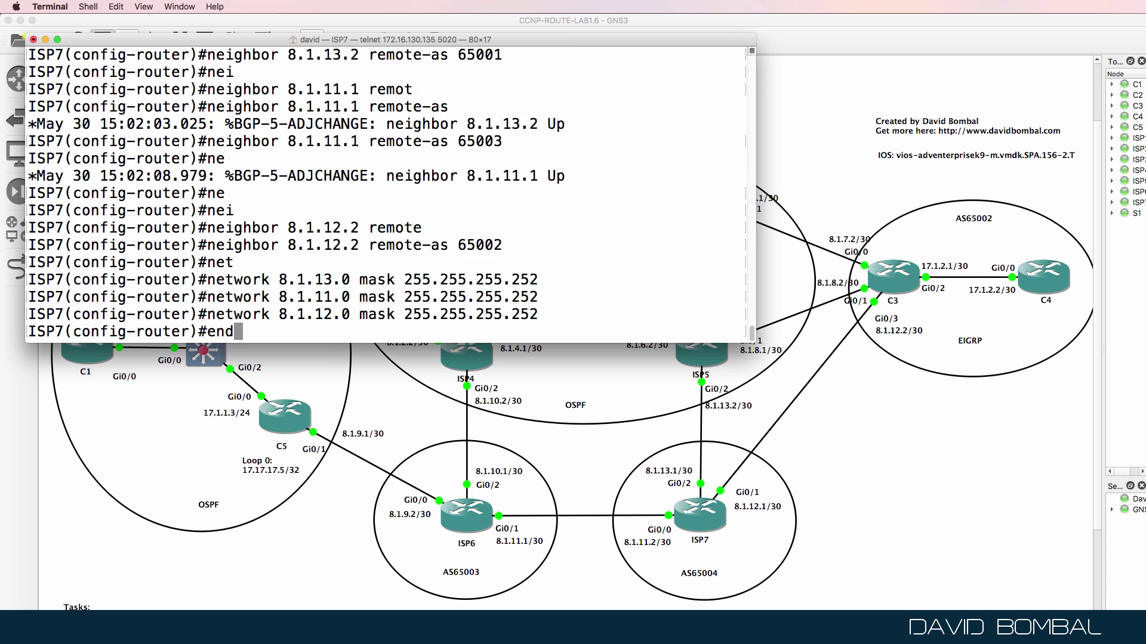
key(Return)
Step: Show the BGP summary on ISP7 and examine the state and received prefixes of each neighbor
text(sh ip bgp sum)
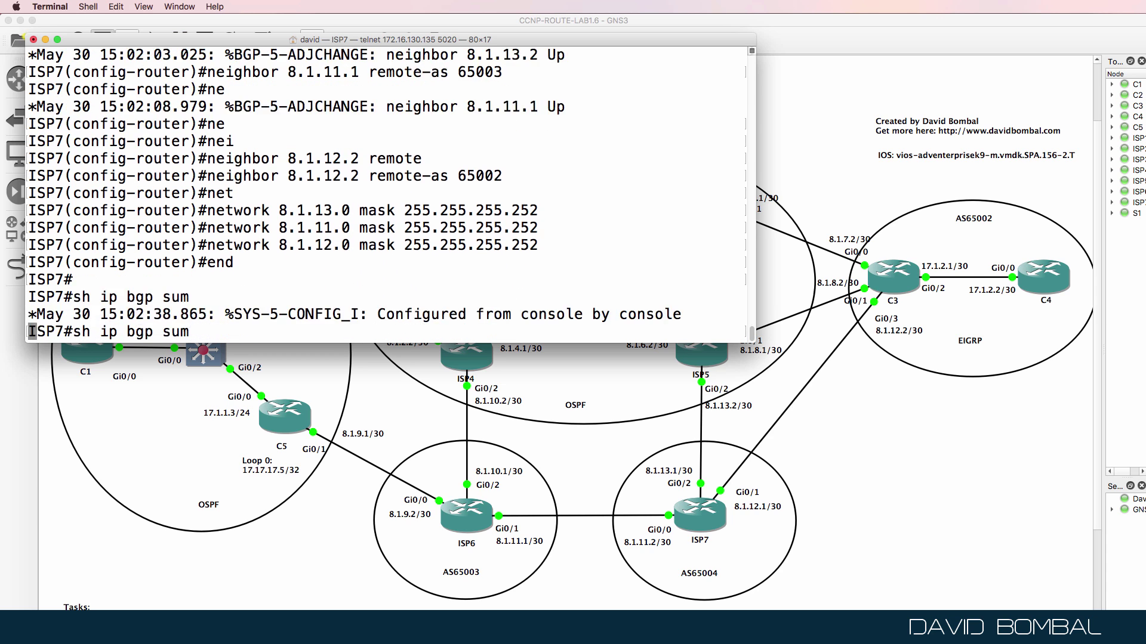
key(Return)
drag(781, 162, 831, 170)
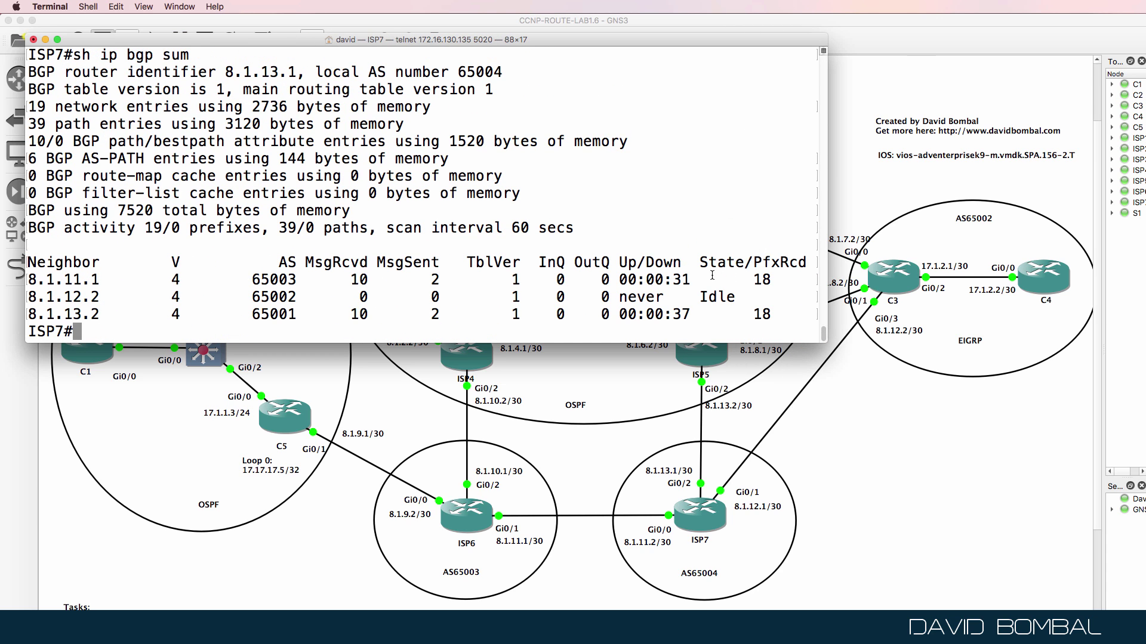
drag(713, 274, 802, 288)
drag(708, 314, 771, 317)
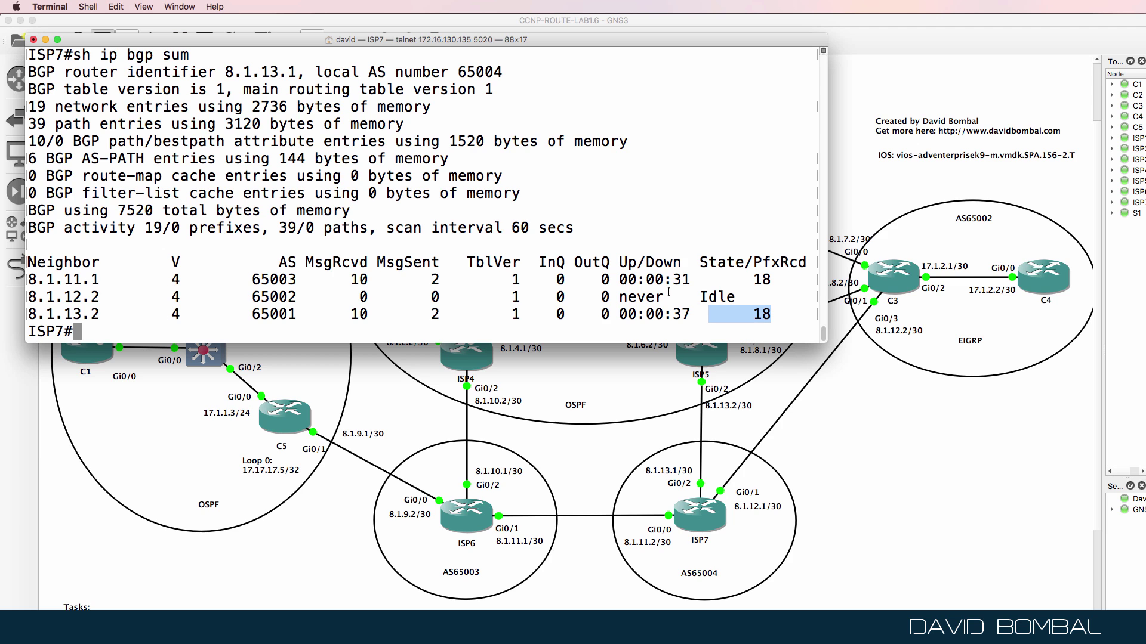
Step: Save the ISP7 configuration and hide the console windows to return to the GNS3 topology
text(wr)
key(Return)
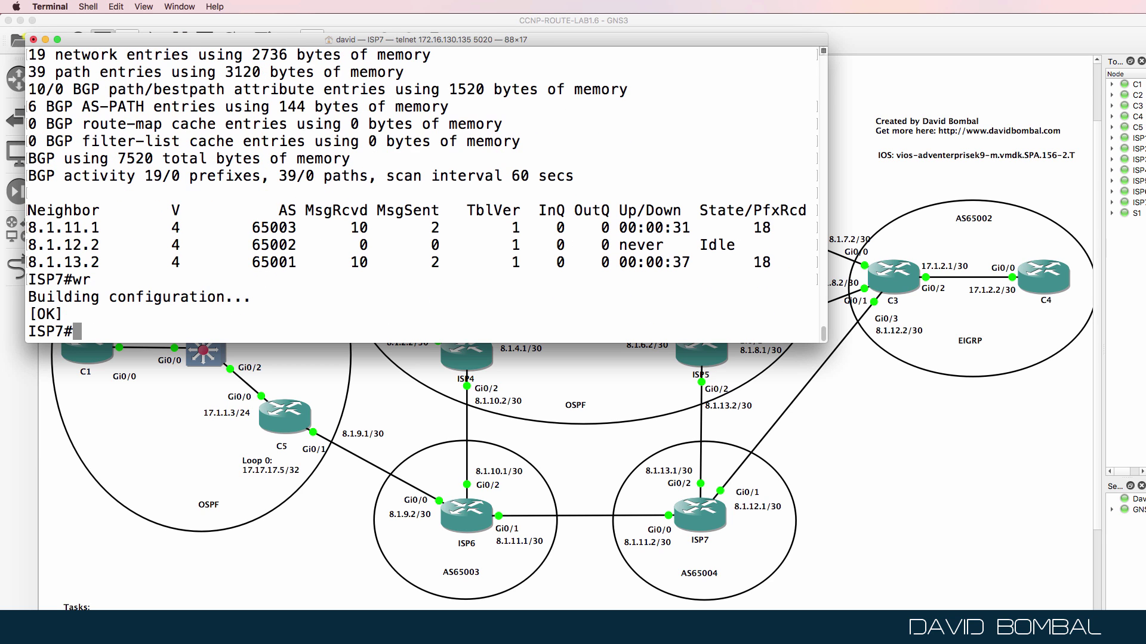
key(super+h)
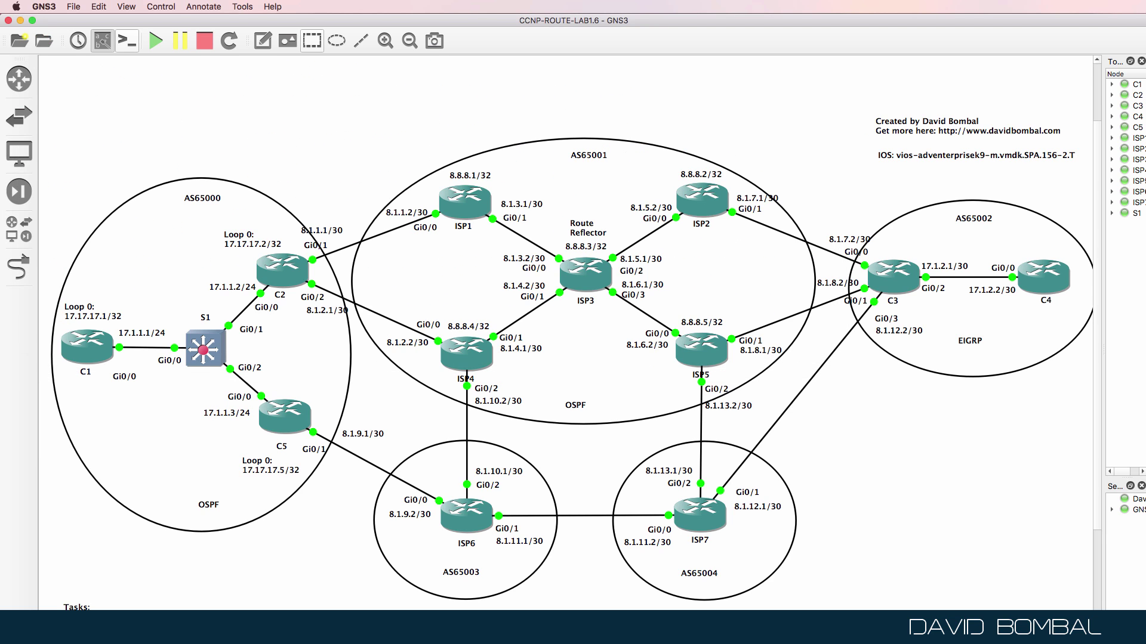